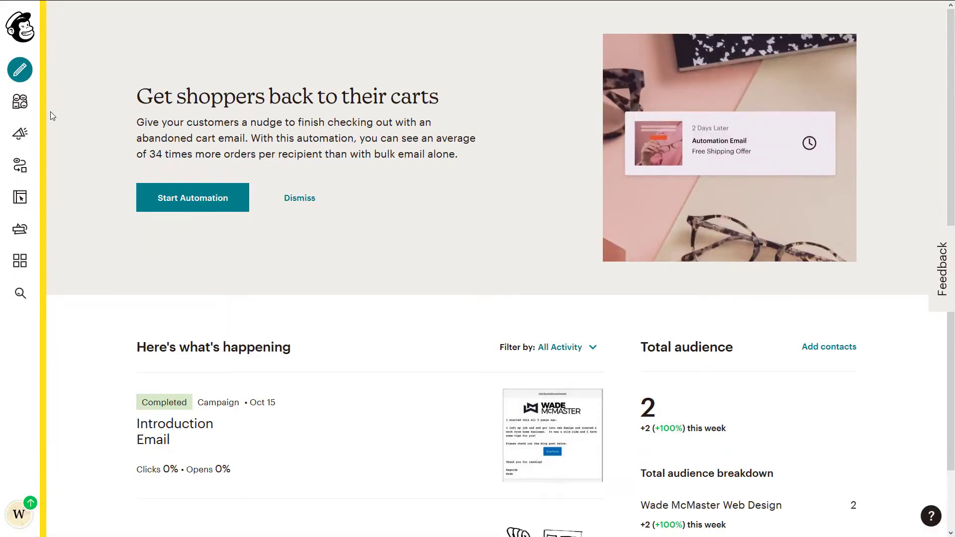
Step: Review the signup form options available for the audience
click(20, 102)
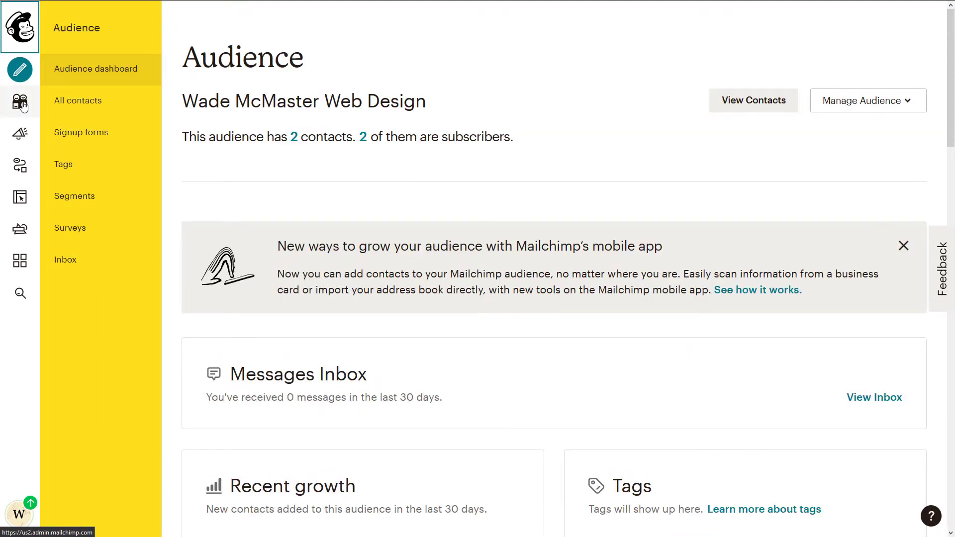
click(115, 140)
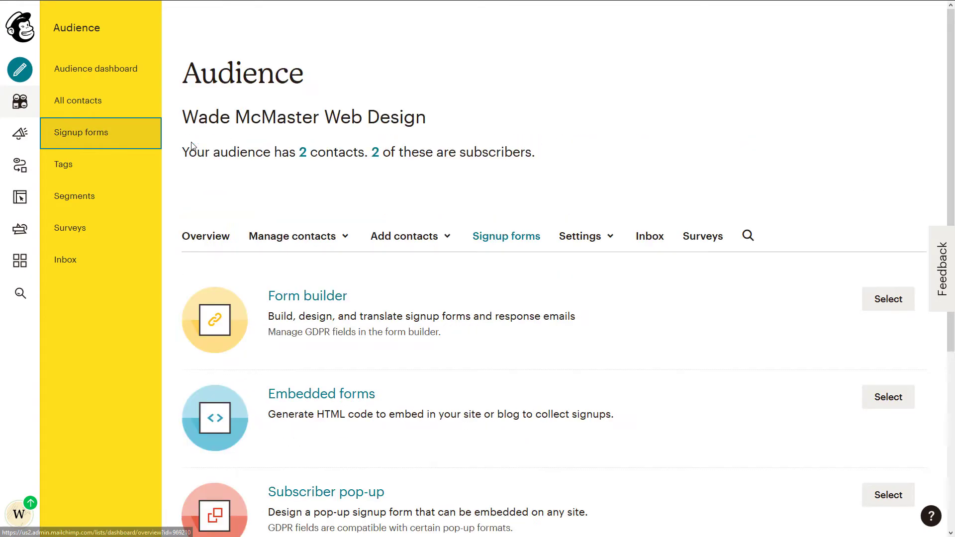
scroll(551, 258, down, 4)
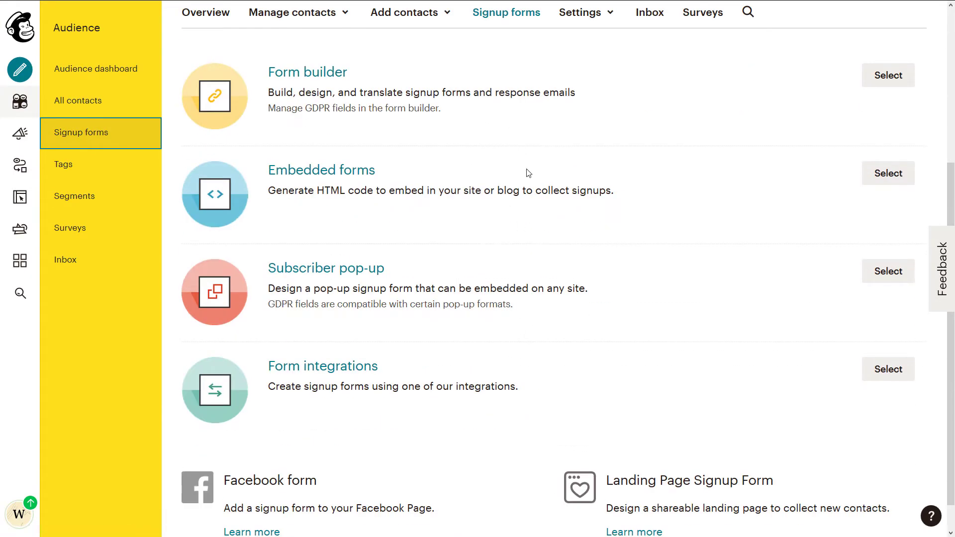
scroll(523, 333, down, 1)
scroll(510, 329, up, 5)
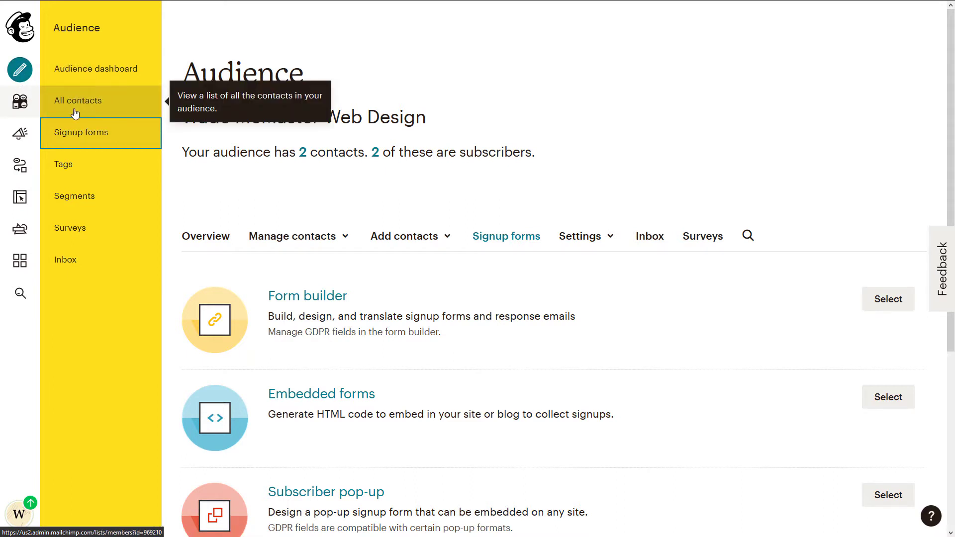
Step: Create a landing page campaign named "Test for Video"
click(20, 134)
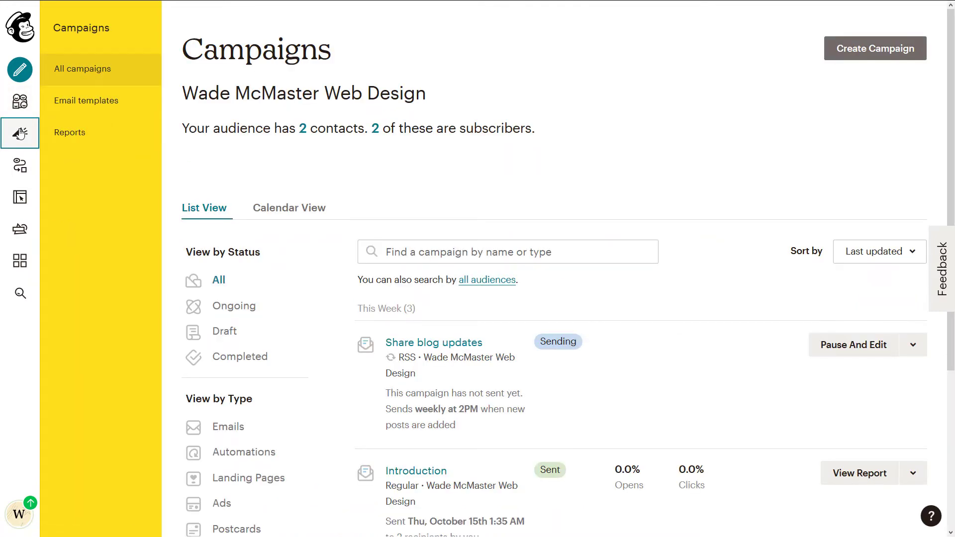
scroll(533, 52, down, 3)
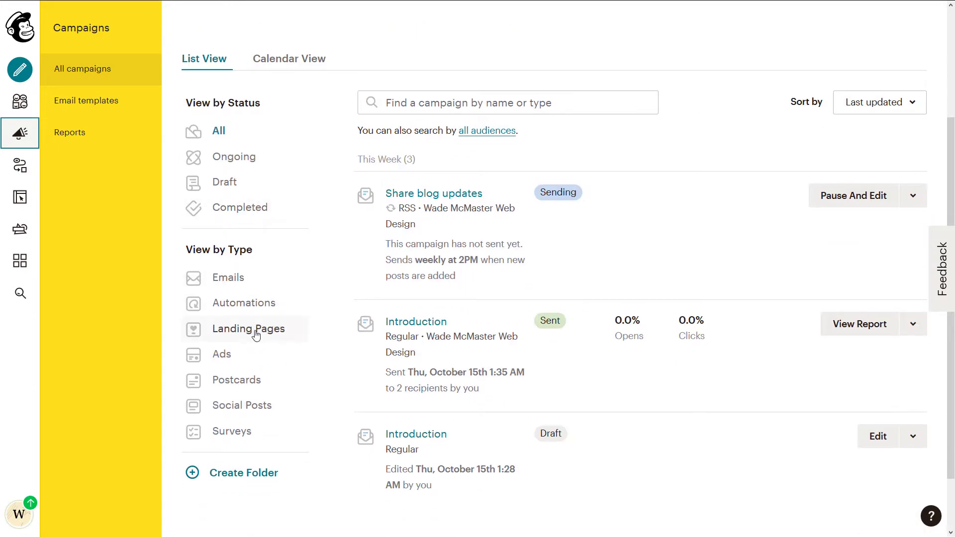
scroll(253, 337, up, 3)
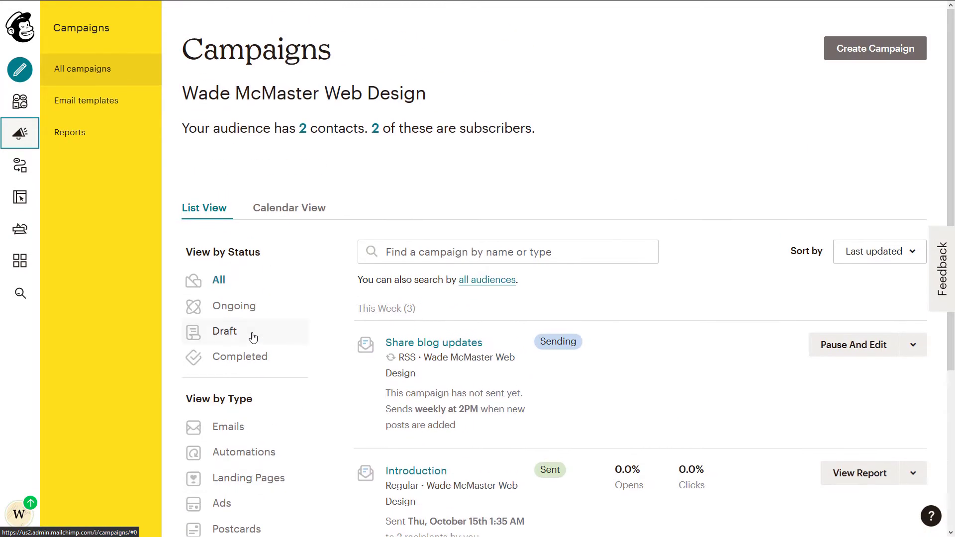
click(885, 54)
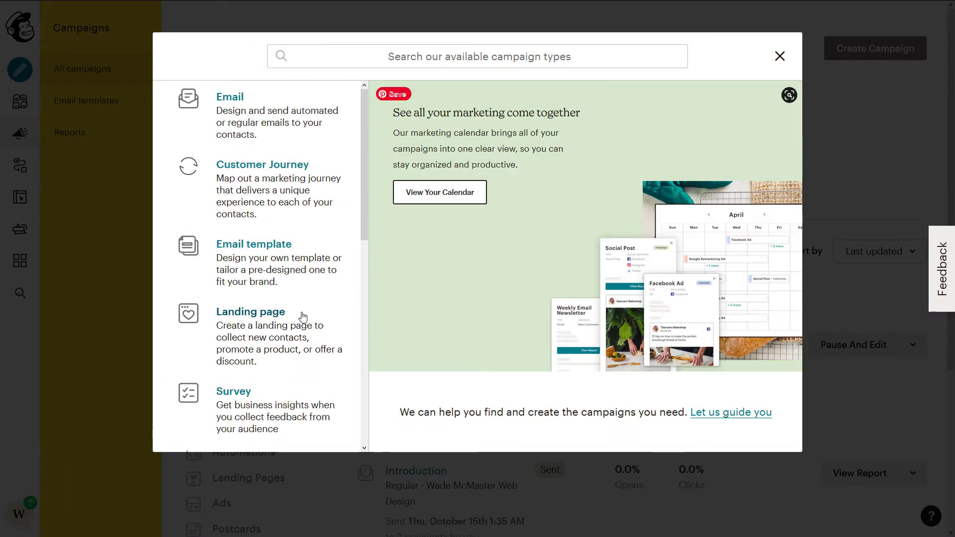
click(260, 315)
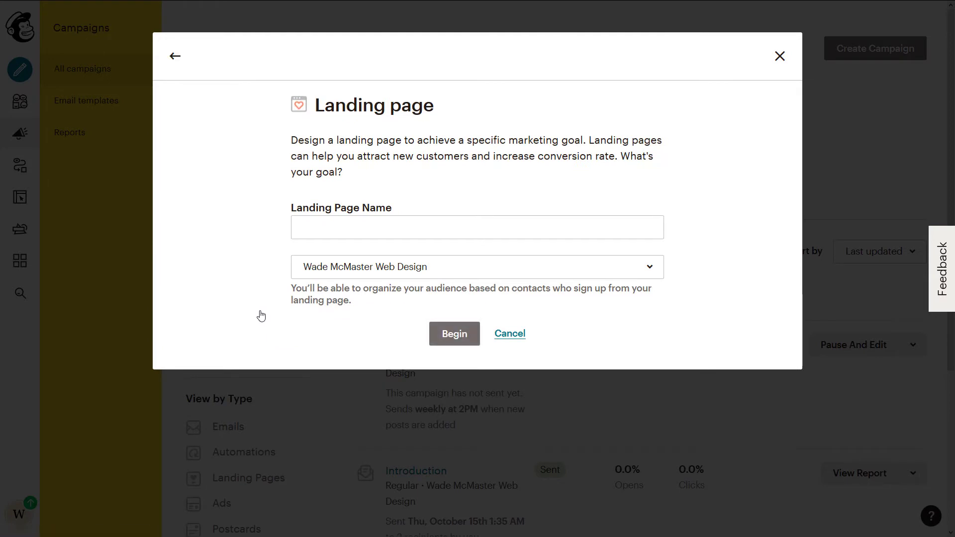
click(354, 222)
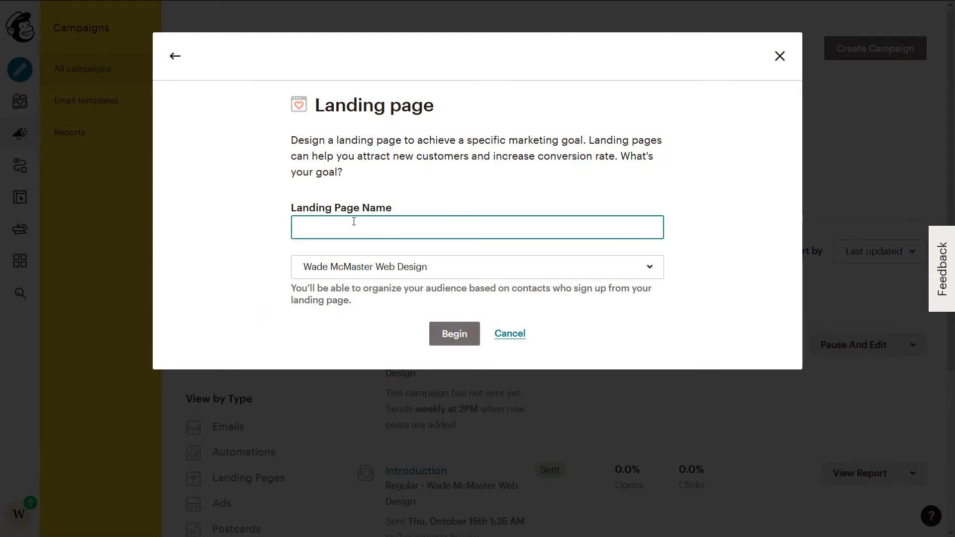
text(Test for Video)
click(468, 335)
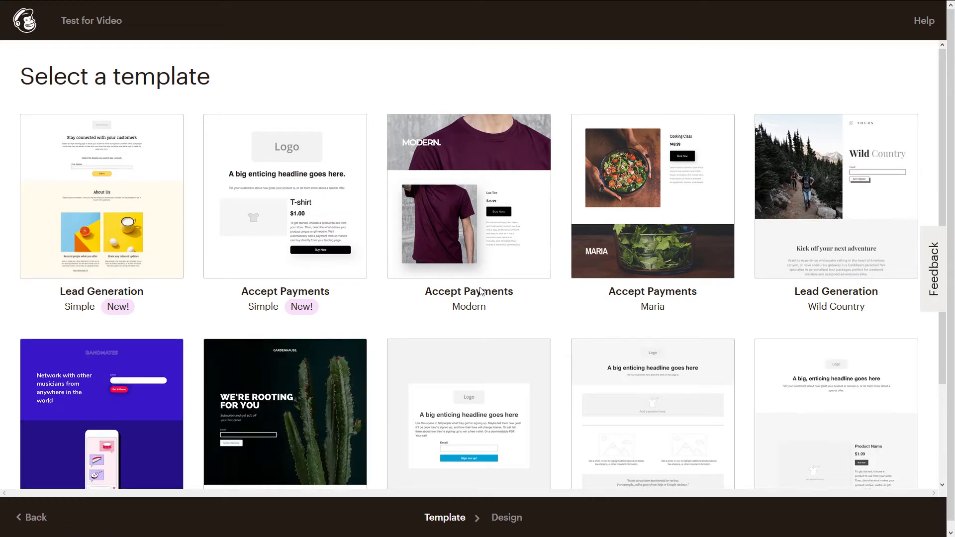
Step: Preview the Lead Generation Gardenhause template down to the end of its page, and return to the template gallery
scroll(547, 279, down, 2)
mouse_move(547, 279)
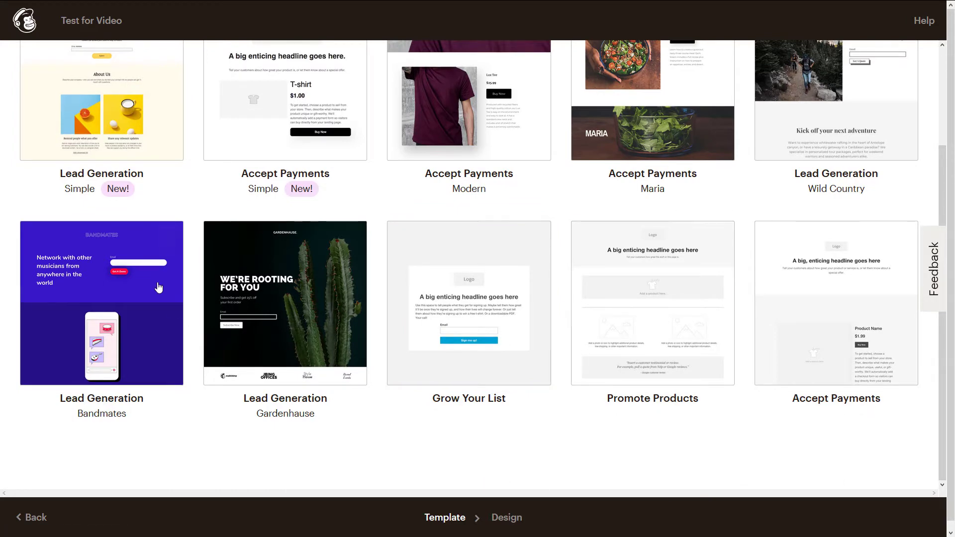
mouse_move(288, 284)
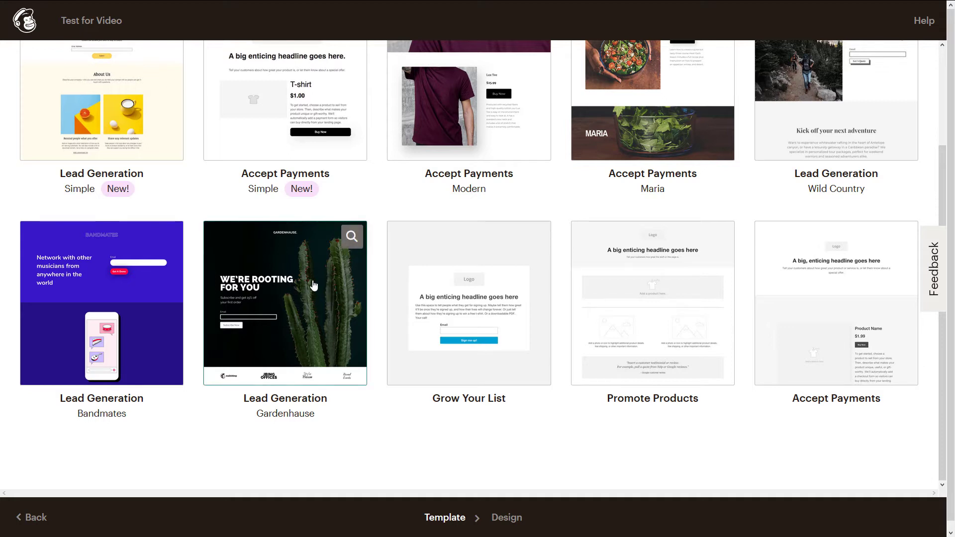
click(353, 237)
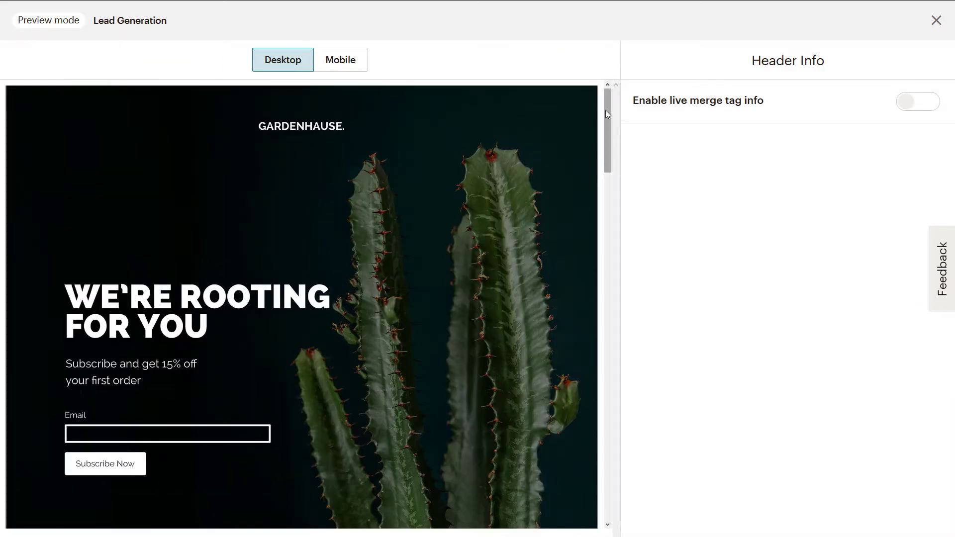
drag(607, 114, 605, 476)
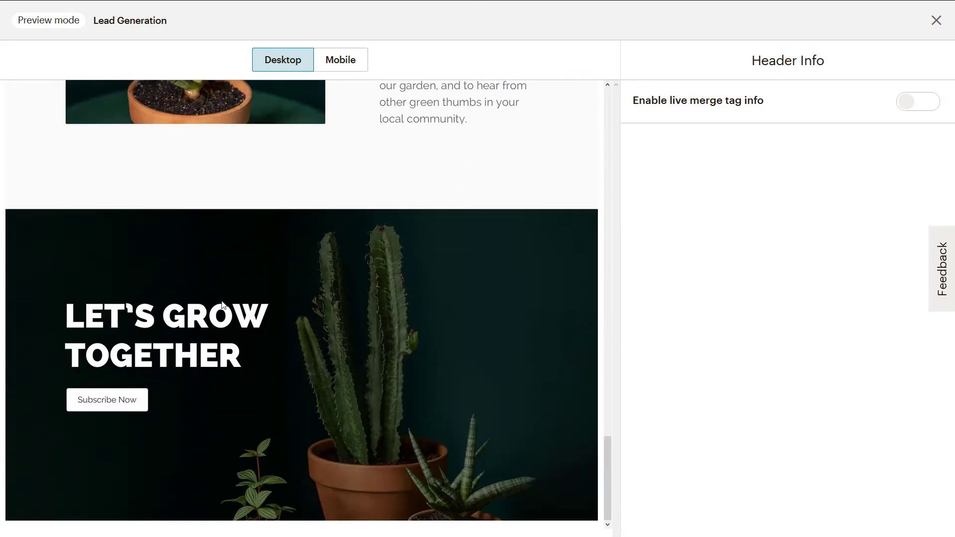
click(936, 20)
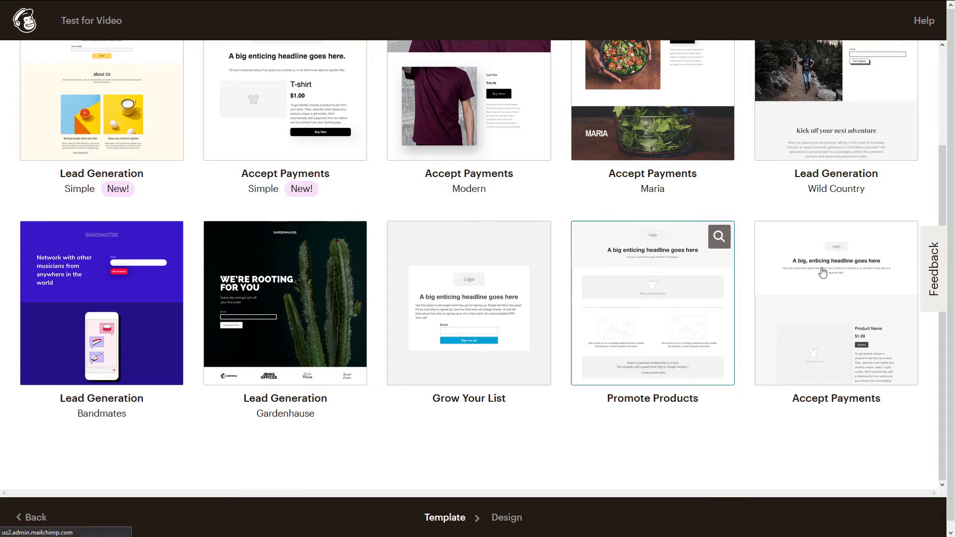
Step: Try the plain Accept Payments template, look over its layout and open its headline text block for editing
scroll(818, 299, up, 1)
click(816, 371)
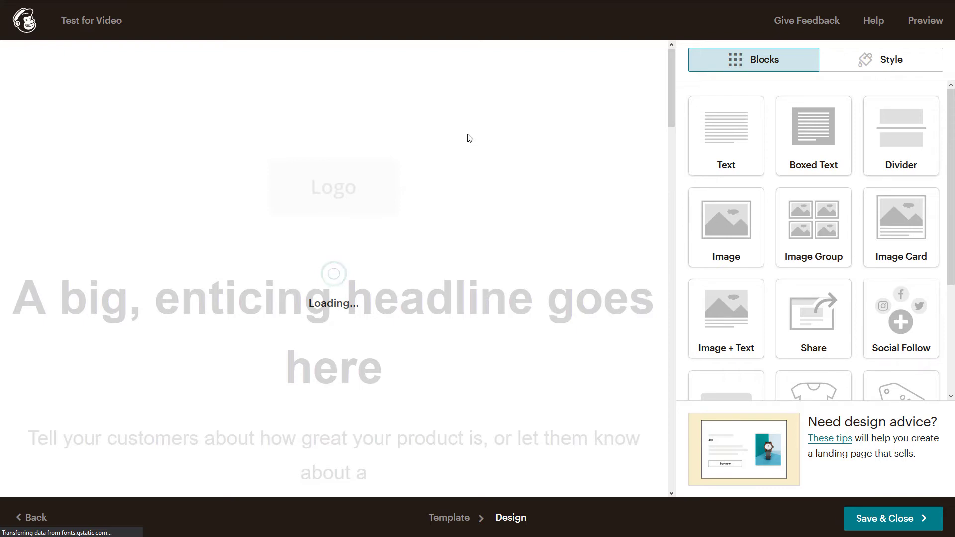
scroll(497, 204, down, 5)
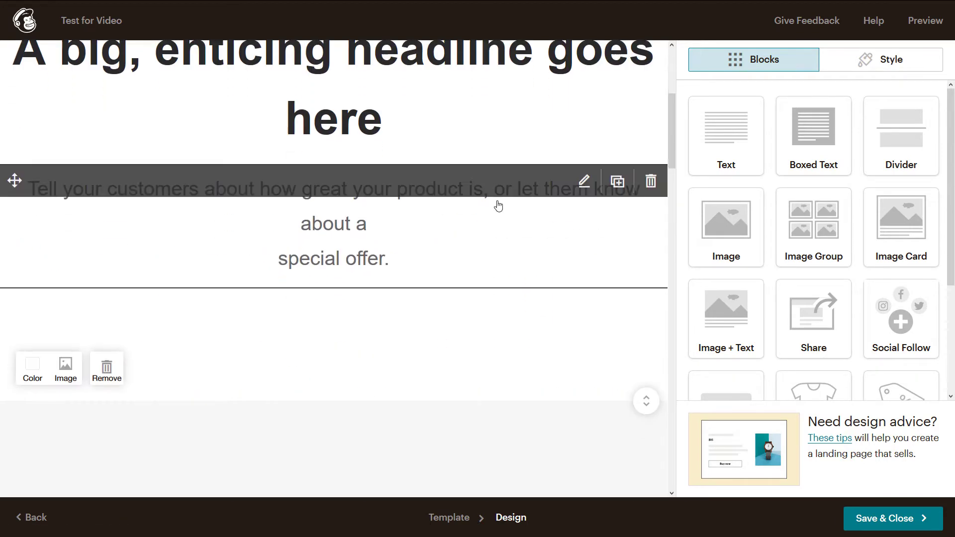
scroll(498, 204, down, 2)
scroll(503, 237, up, 4)
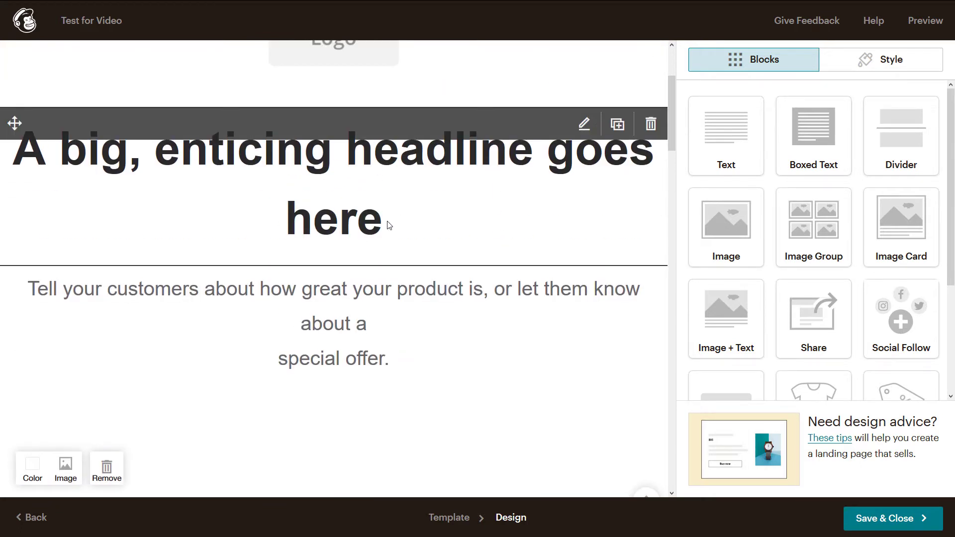
click(312, 200)
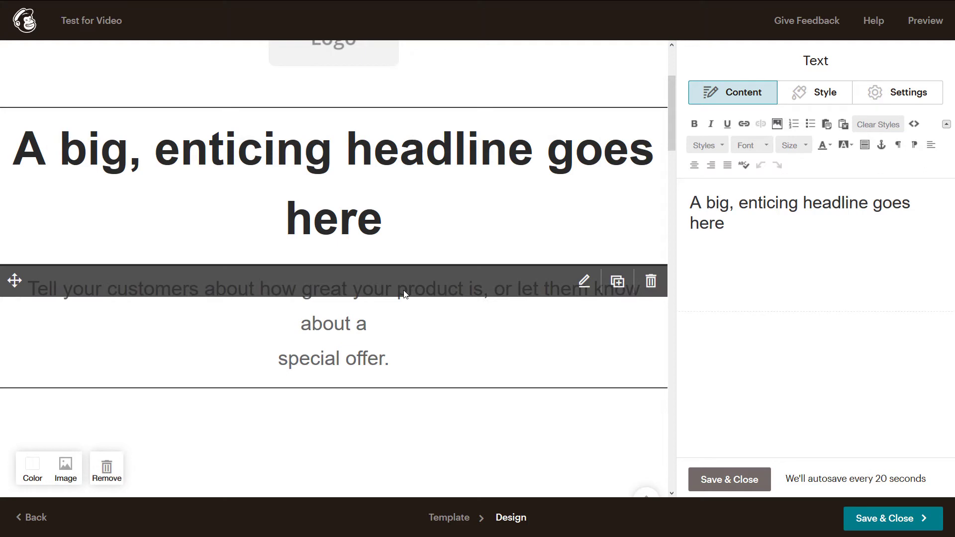
Step: Change the landing page's template to Lead Generation Simple
click(448, 518)
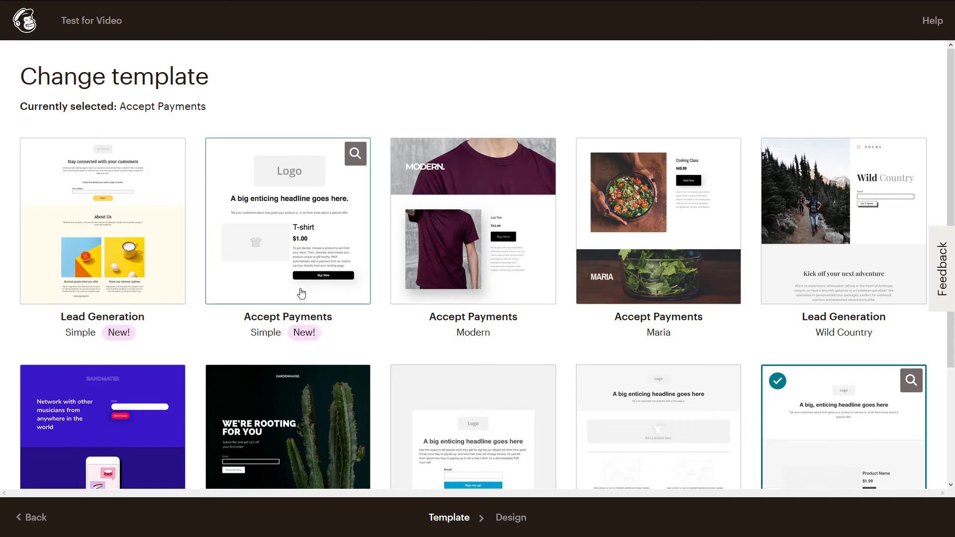
click(110, 188)
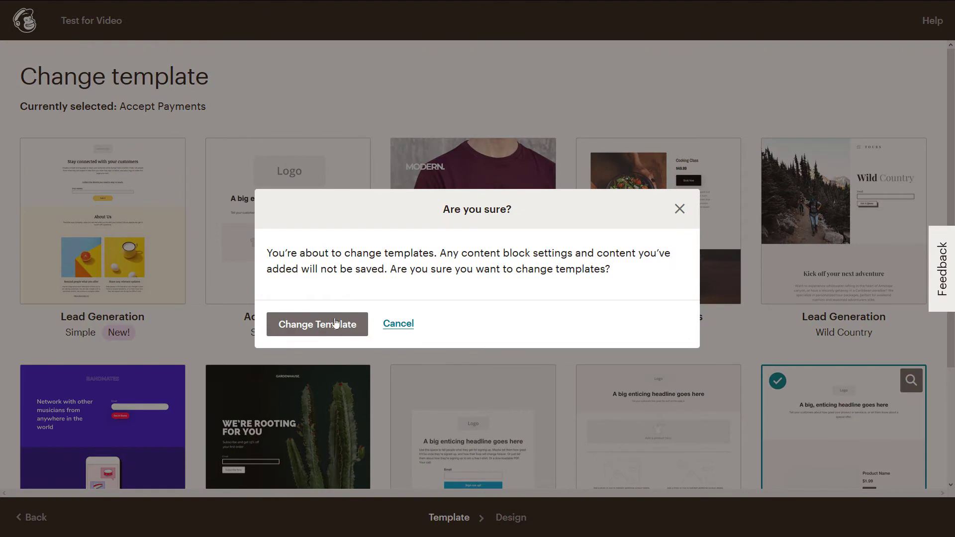
click(335, 326)
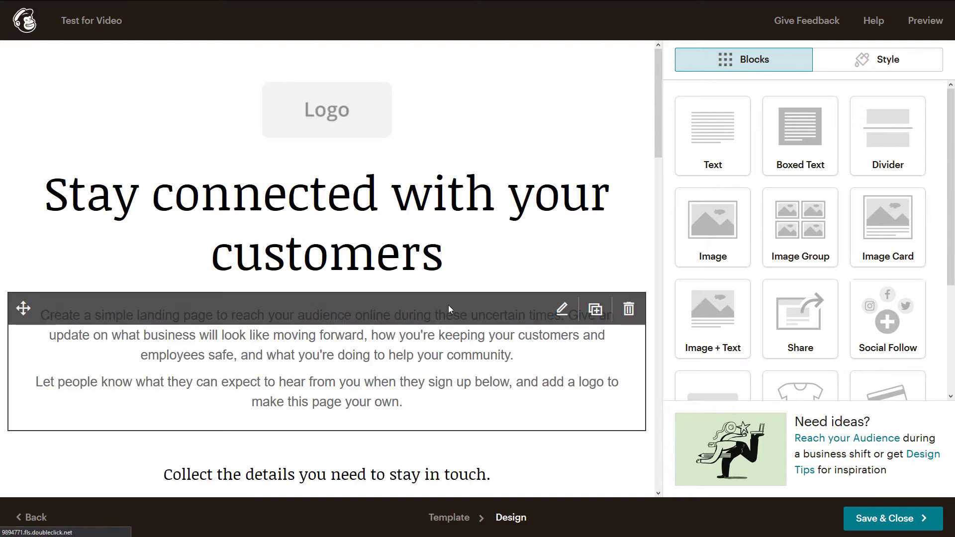
Step: Replace the placeholder logo with the dark W-emblem brand logo from My Files
scroll(468, 332, down, 10)
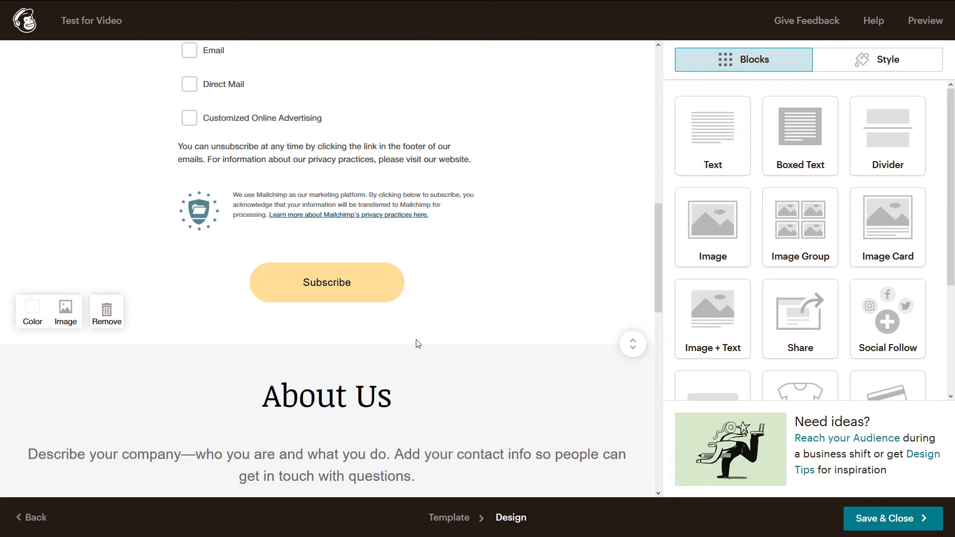
scroll(417, 341, up, 8)
scroll(431, 408, up, 2)
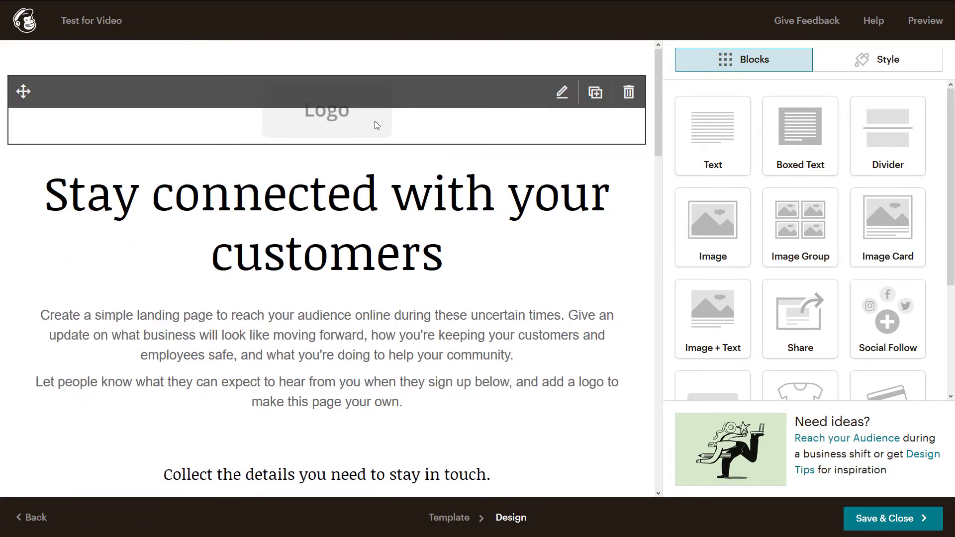
key(ctrl+minus)
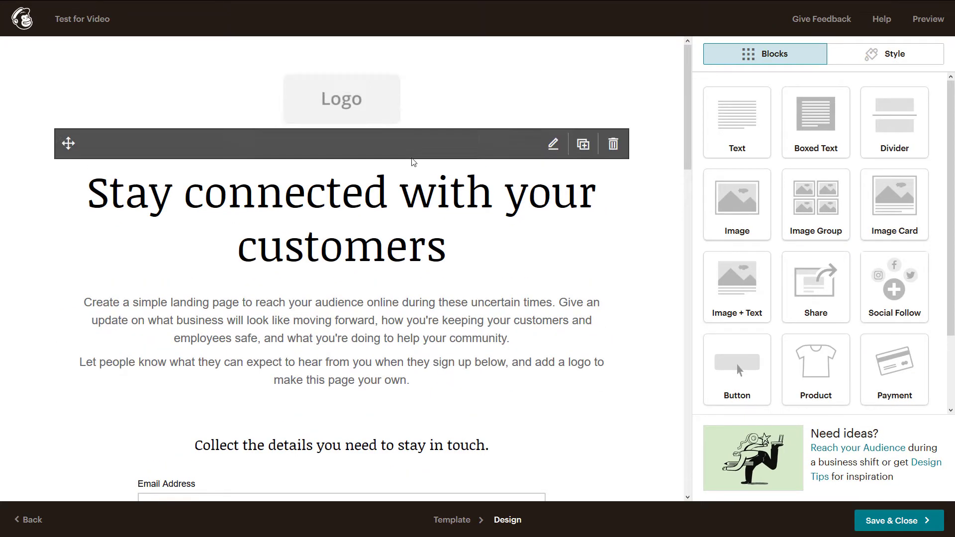
click(377, 117)
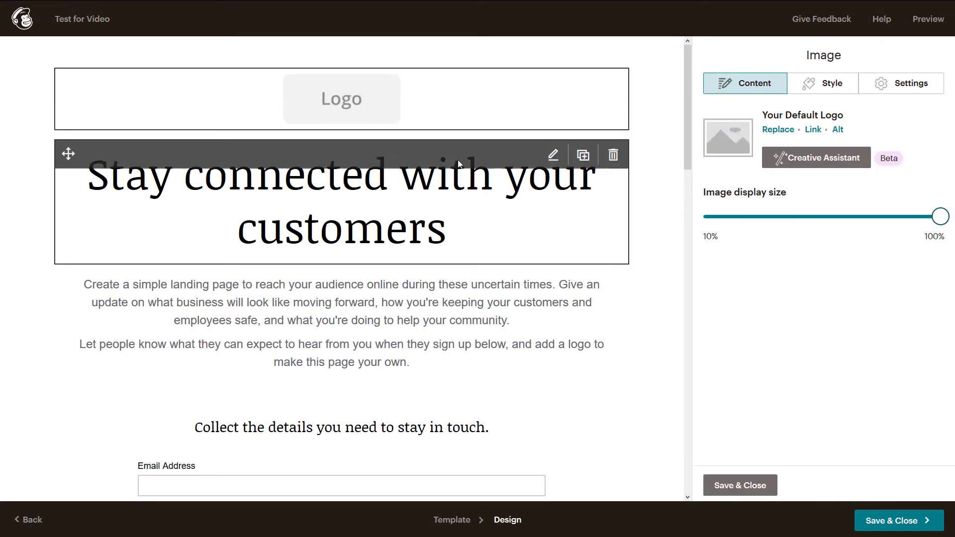
click(779, 131)
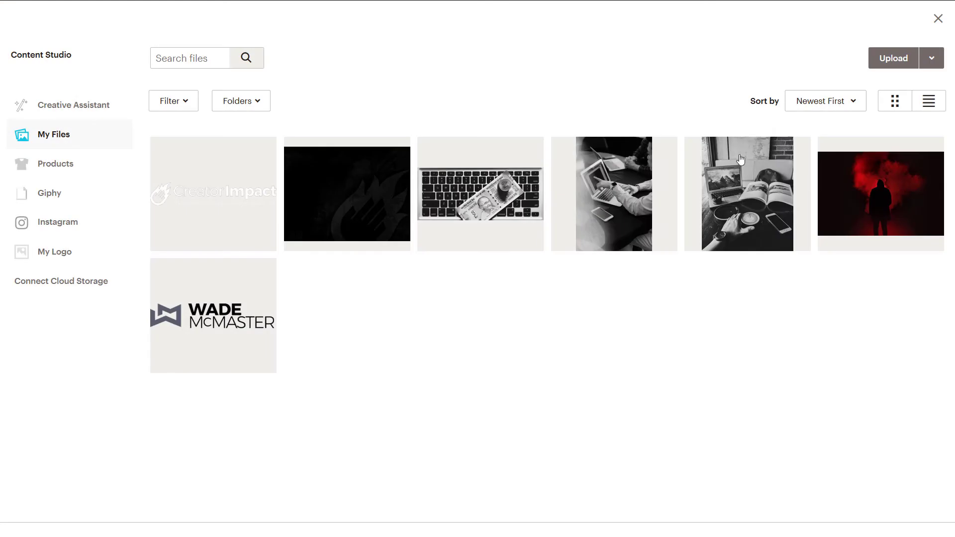
click(236, 305)
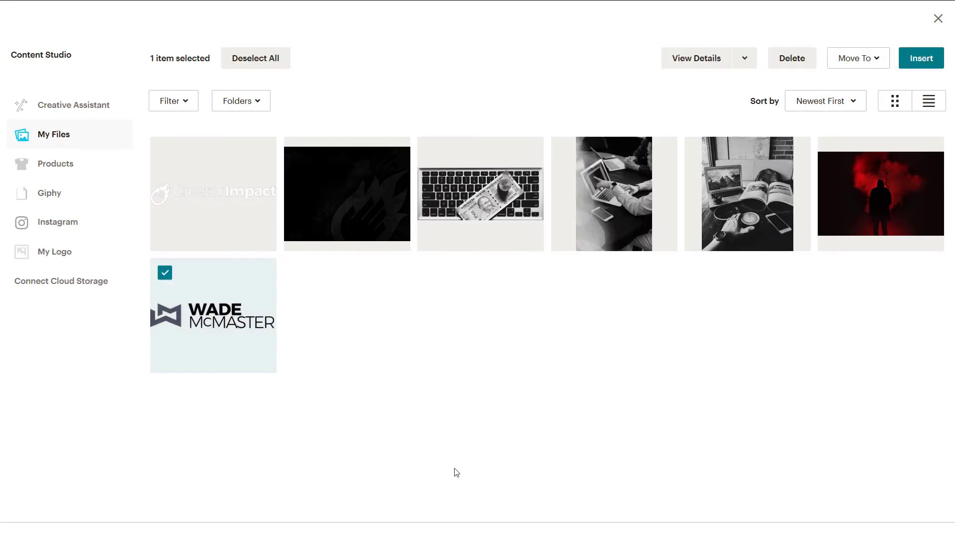
click(932, 61)
Step: Replace the page's main headline with "Build a killer website in WordPress"
click(445, 234)
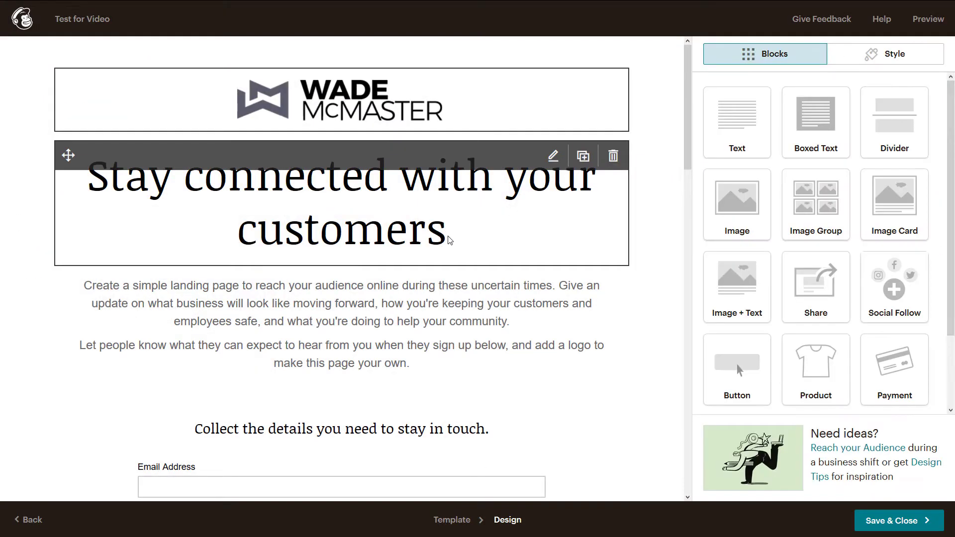
click(780, 202)
key(ctrl+a)
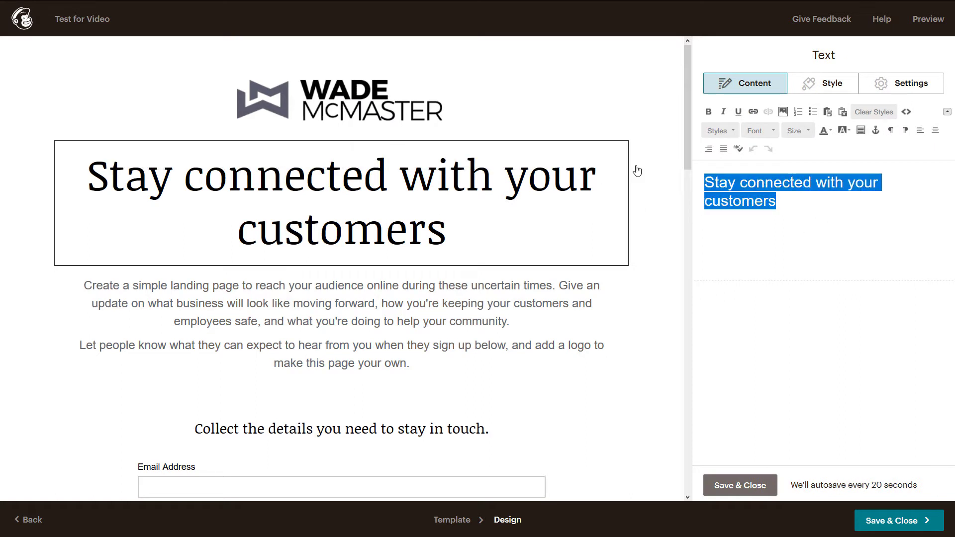
text(Build a )
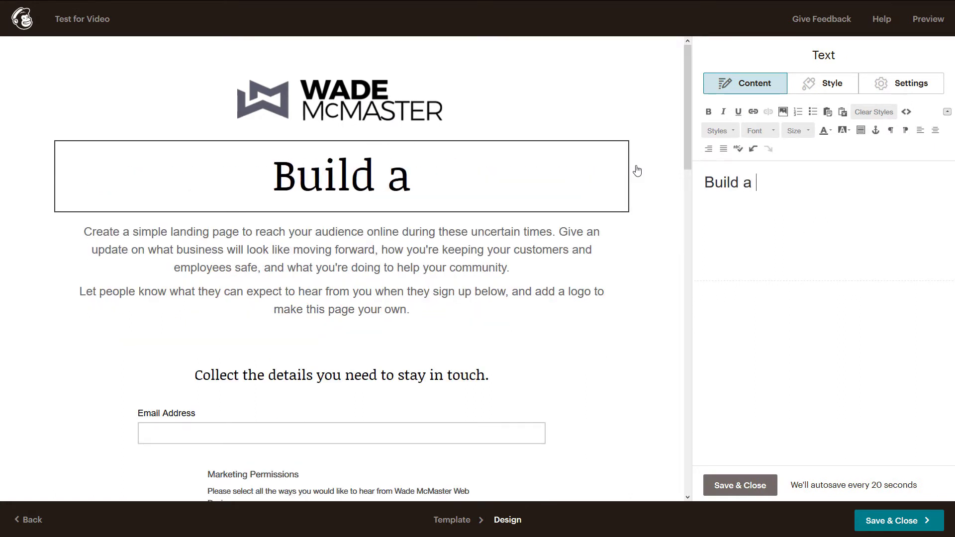
text(killer )
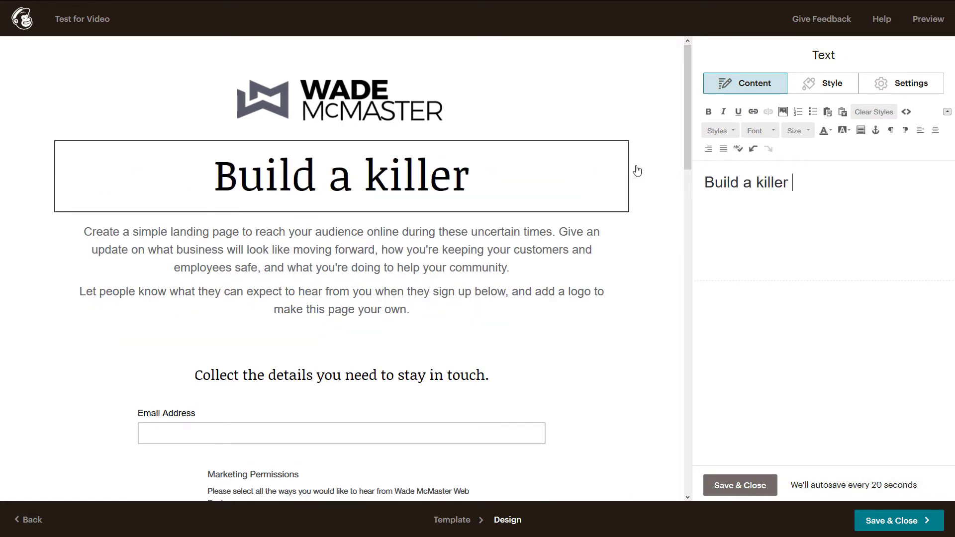
text(website in Wor)
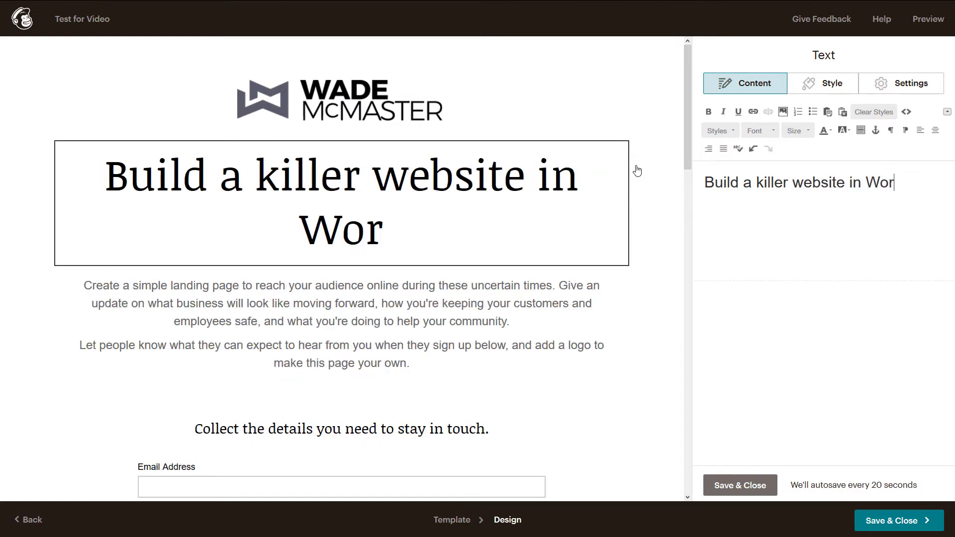
text(dPress)
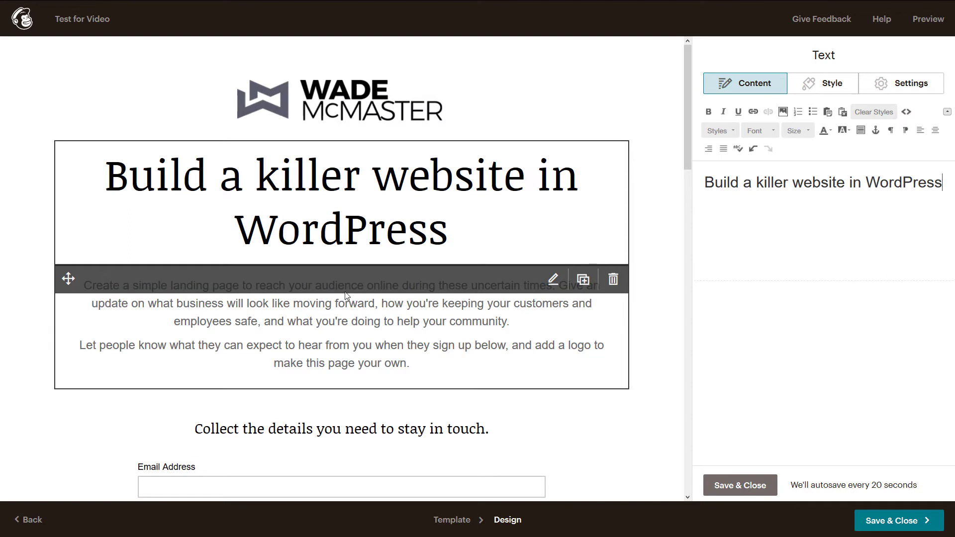
Step: Open the intro paragraph below the headline for editing and look over the signup form and About Us sections
click(338, 353)
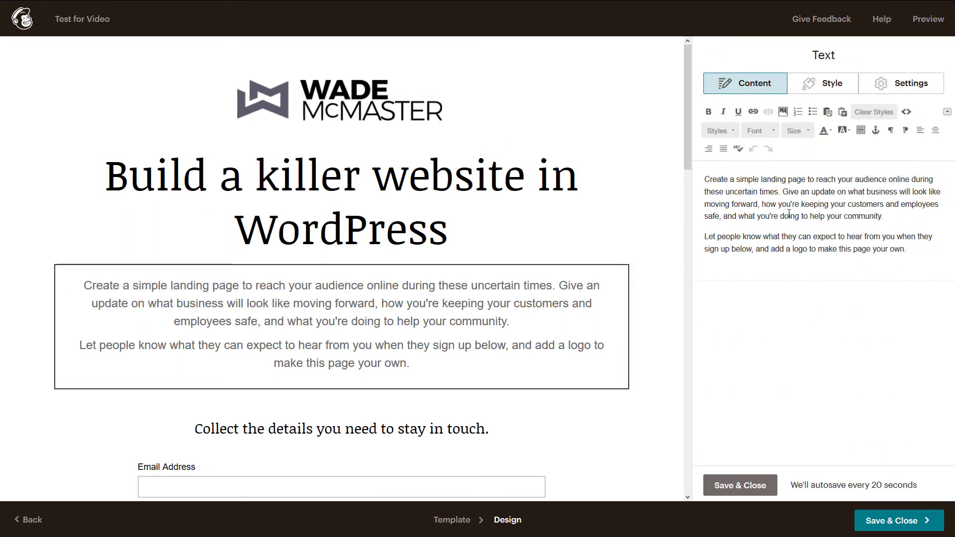
scroll(443, 312, down, 8)
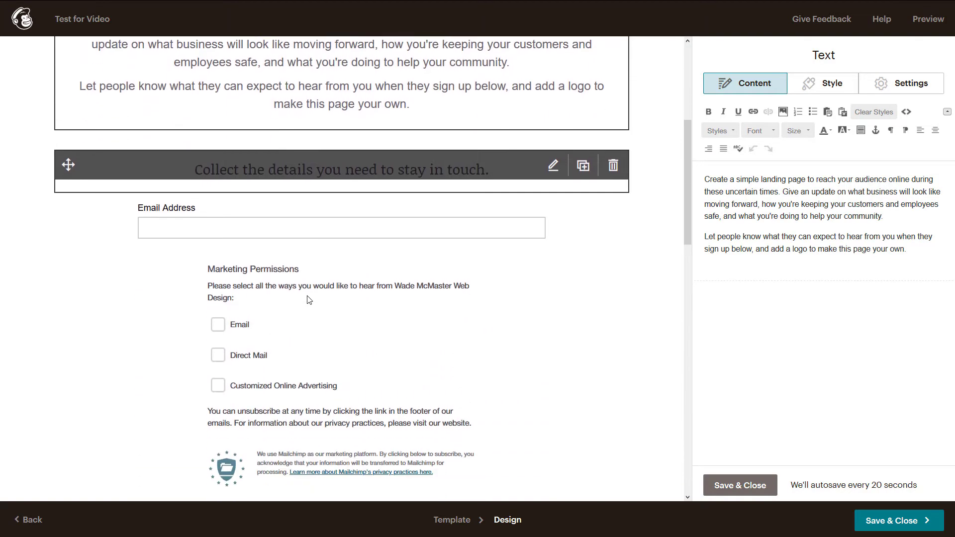
scroll(307, 299, down, 3)
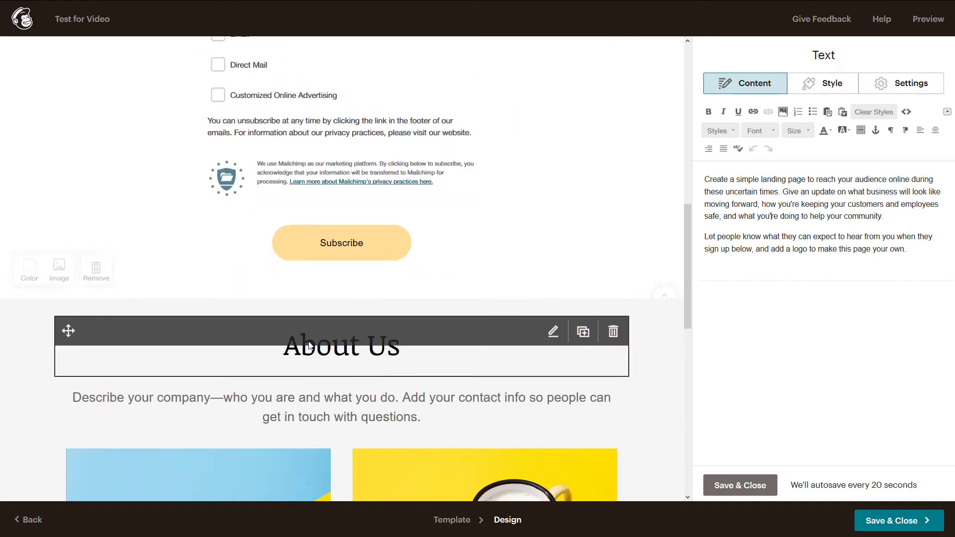
scroll(358, 290, down, 9)
scroll(357, 290, up, 5)
scroll(220, 322, down, 3)
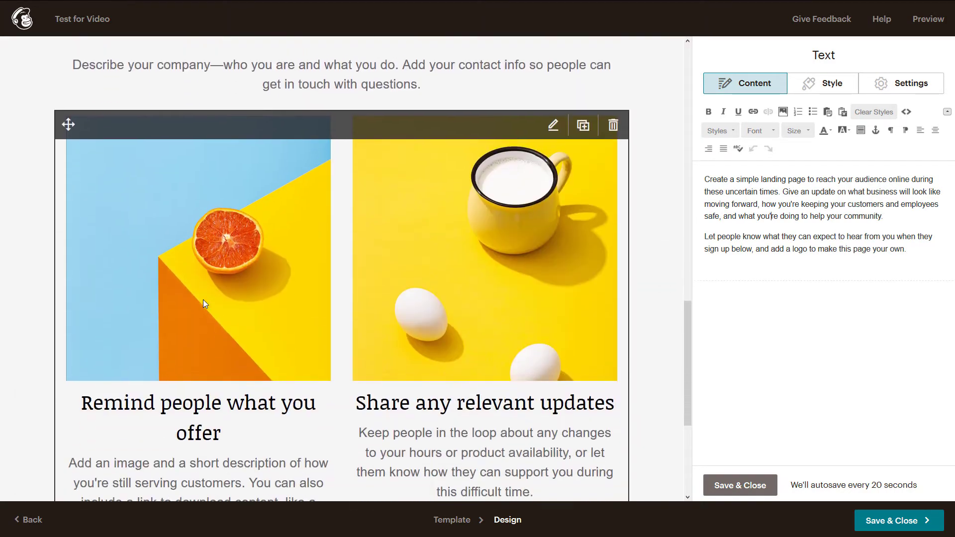
Step: Replace the Column 2 image of the About Us image-and-text block with social-tools.jpg, the laptop meeting photo, from My Files
click(217, 237)
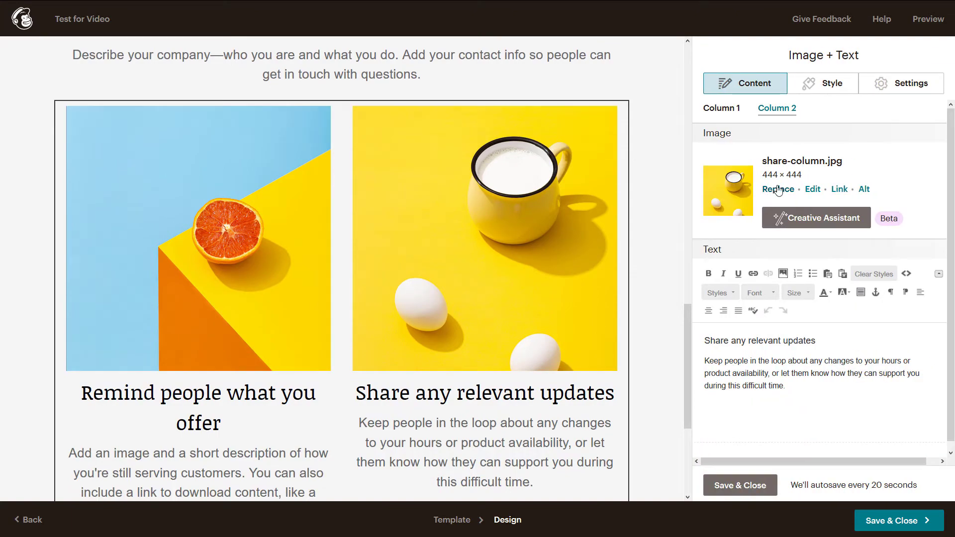
click(779, 190)
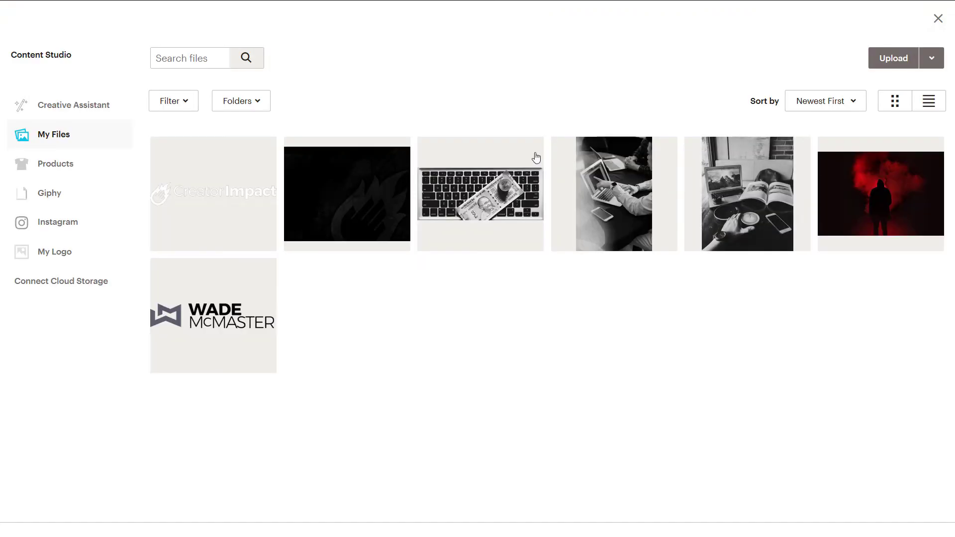
click(615, 191)
click(922, 58)
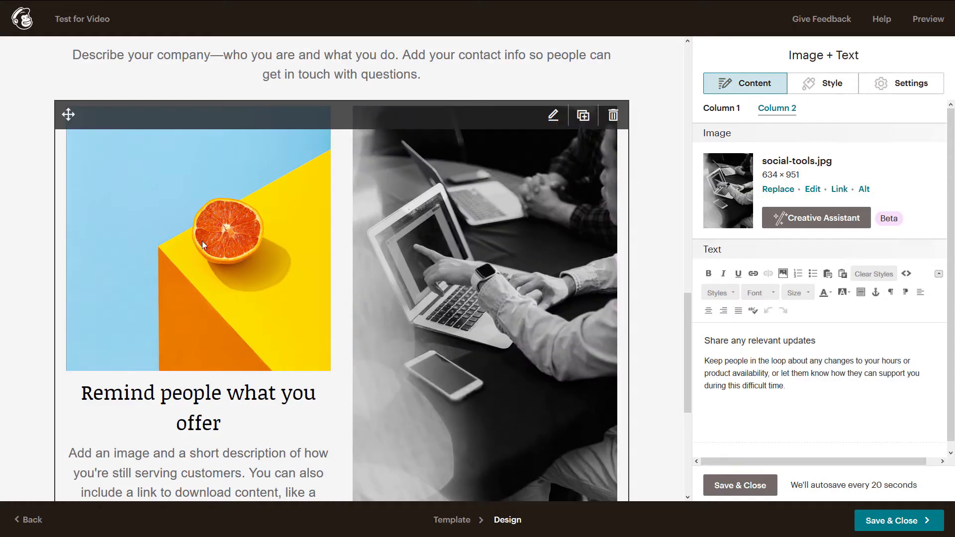
Step: Replace the Column 1 image of the same block with wpside.jpg, the photo of a laptop, open book and coffee
click(729, 109)
click(777, 189)
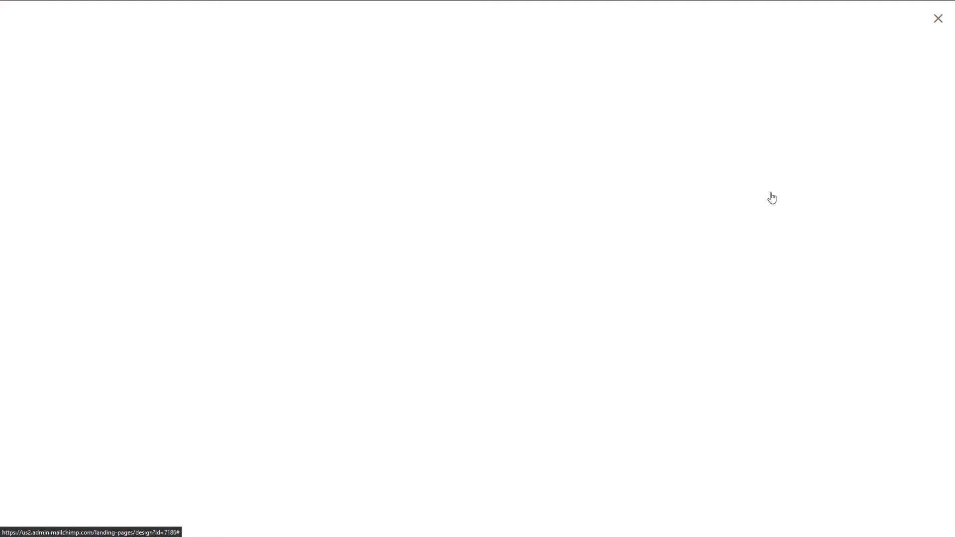
click(747, 199)
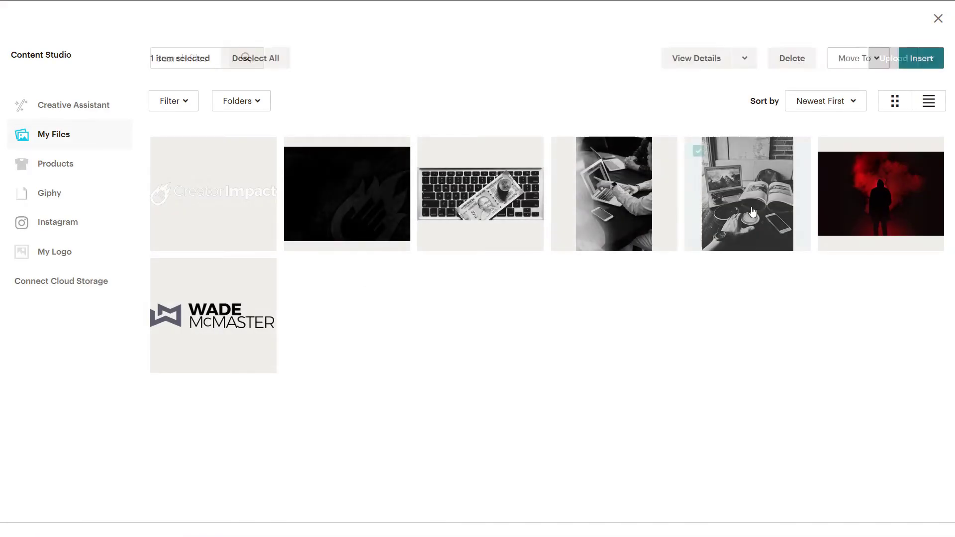
click(924, 66)
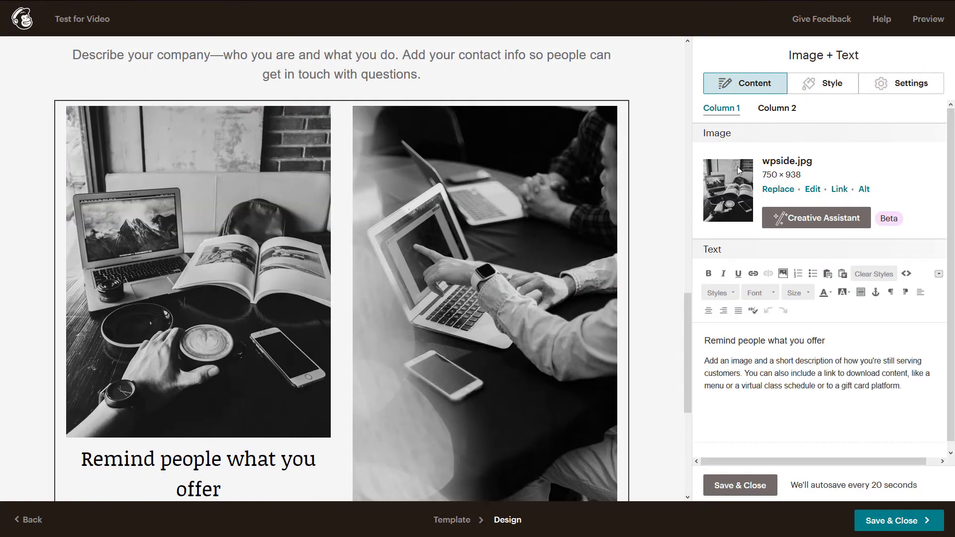
Step: Replace the Column 1 heading "Remind people what you offer" with "Build a Blog"
scroll(261, 343, down, 4)
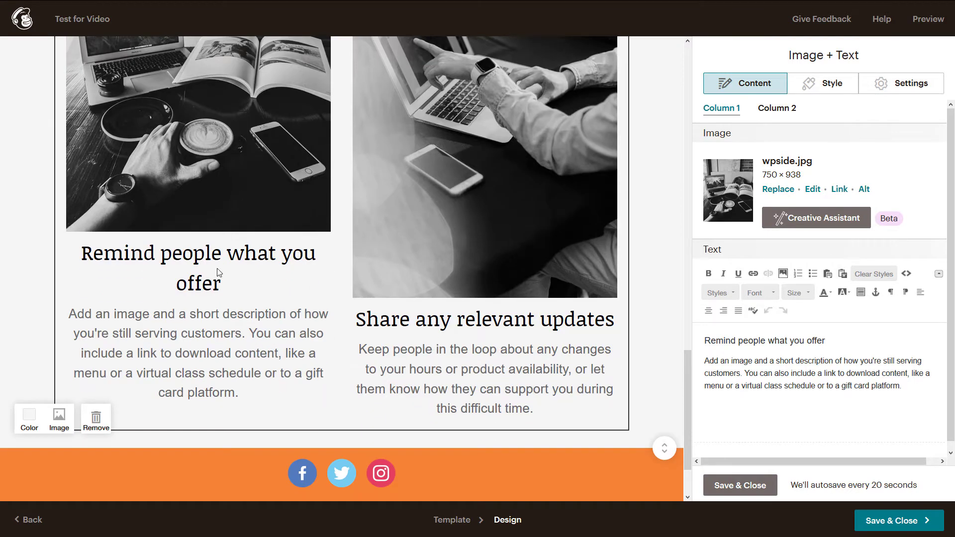
drag(845, 341, 704, 341)
text(B)
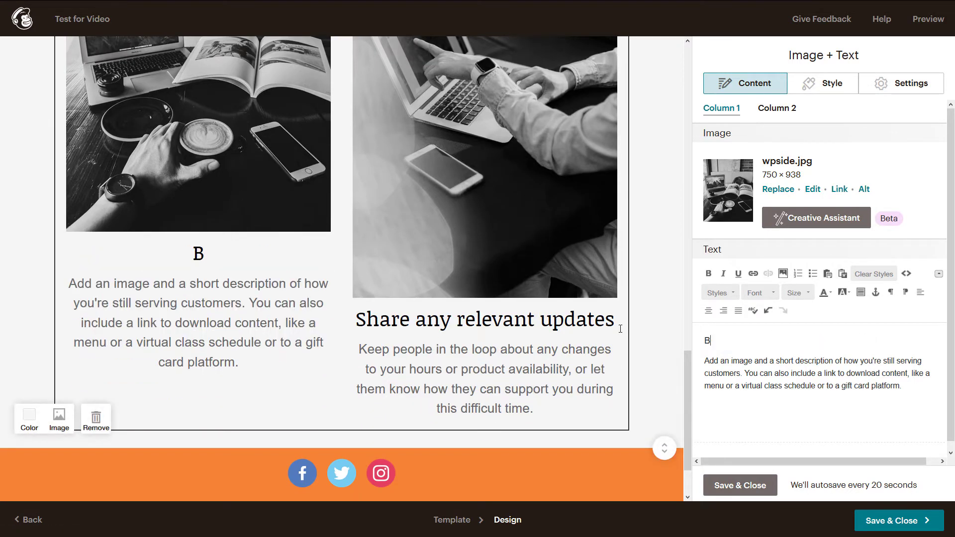
text(uild a Blog)
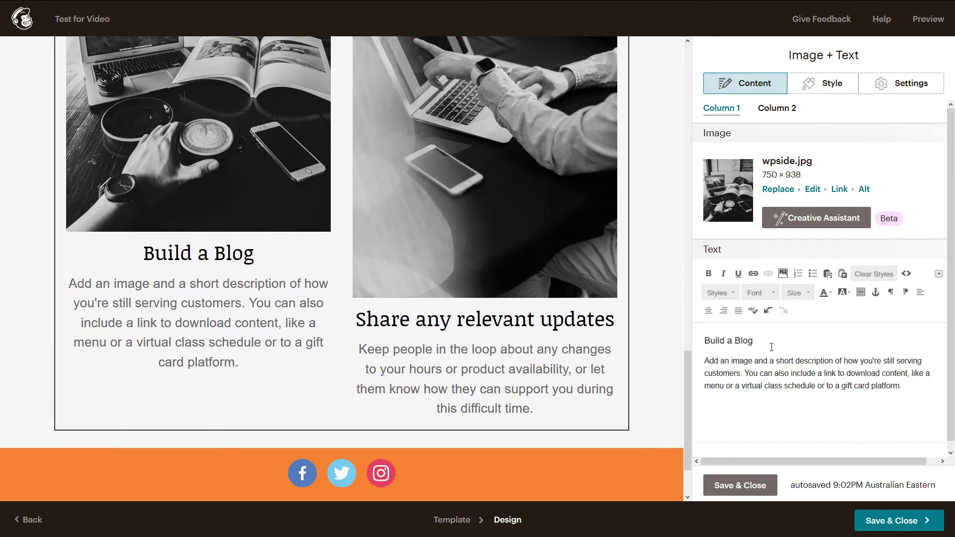
Step: Insert "Drive Taffic." at the start of the description under the "Build a Blog" heading
key(Right)
text(Drive Tradf)
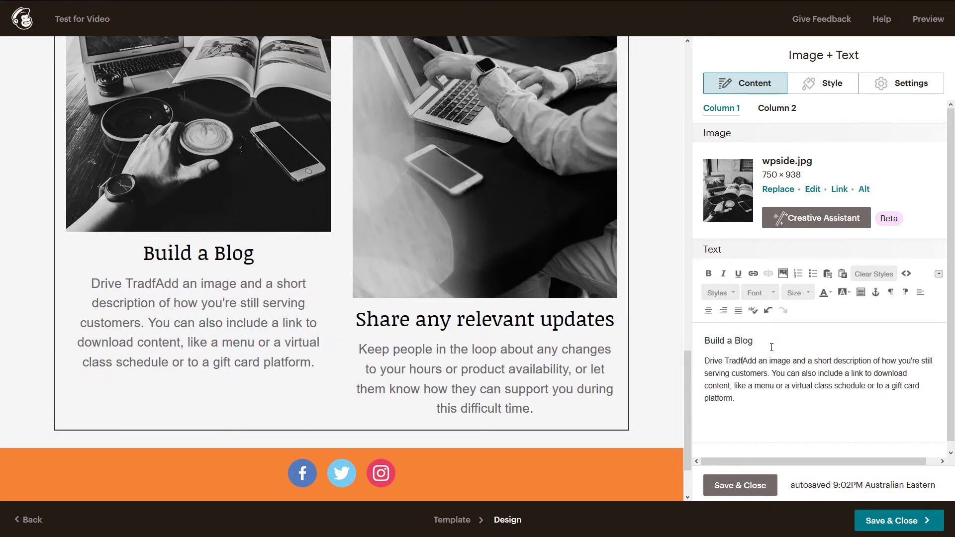
key(BackSpace)
key(BackSpace)
key(BackSpace)
text(flu)
key(BackSpace)
key(BackSpace)
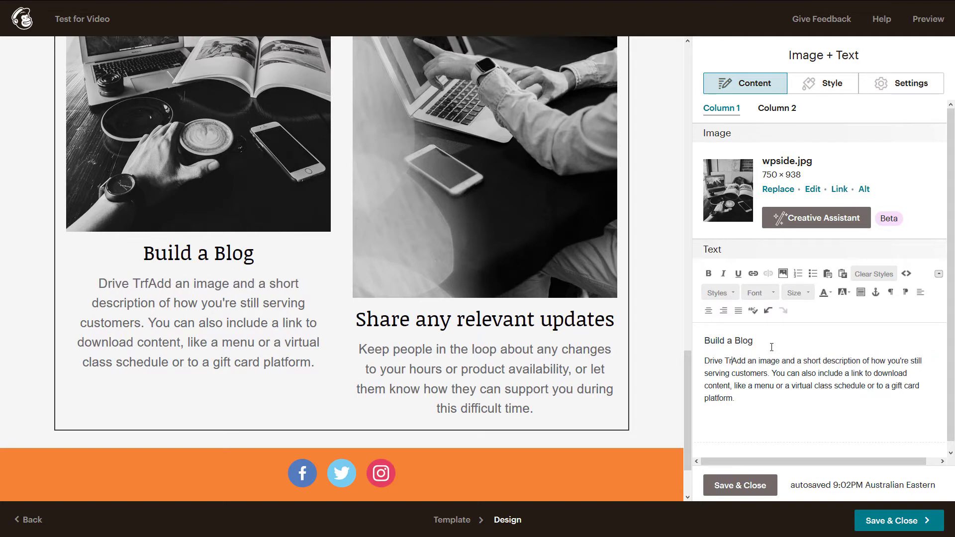
key(BackSpace)
text(affic.)
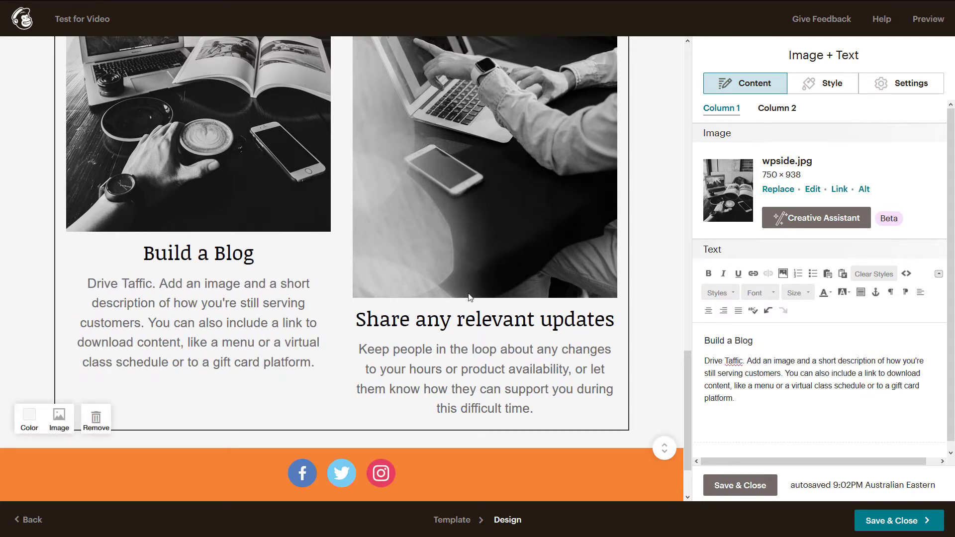
Step: Adjust the spacing at the bottom of the About Us section, above the orange footer, to about 52 px
scroll(661, 362, down, 2)
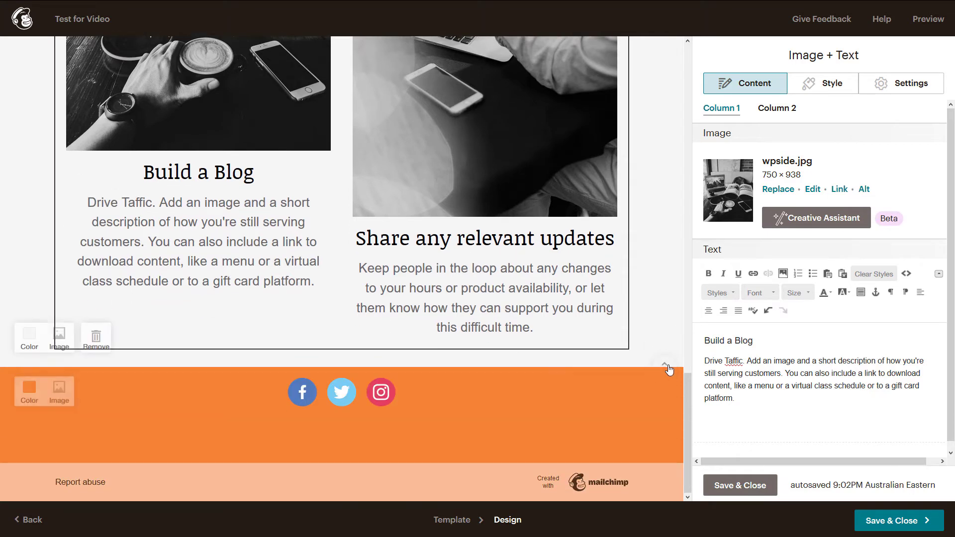
mouse_move(664, 365)
mouse_down()
mouse_move(667, 344)
mouse_move(667, 368)
mouse_up()
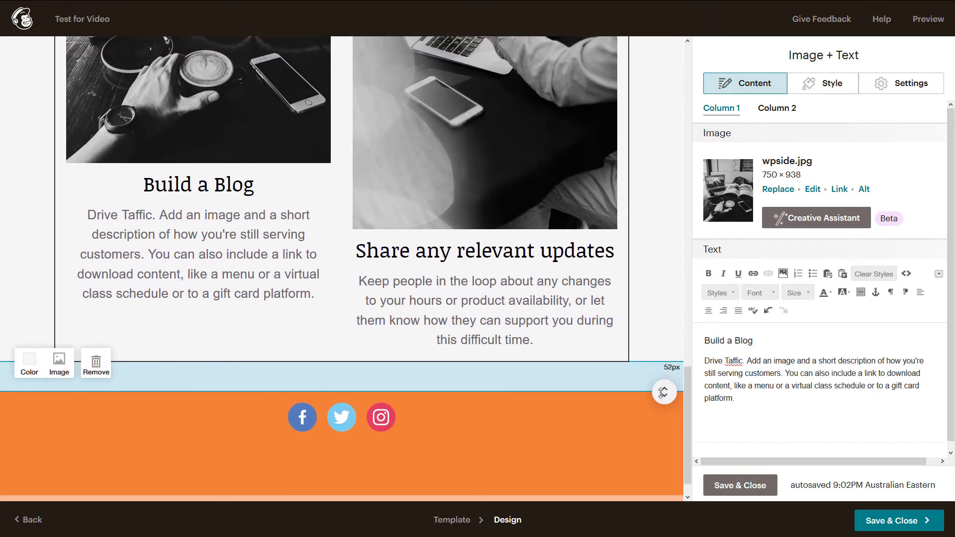
Step: Clear the styles of the main headline "Build a killer website in WordPress" and apply the heading 1 style
scroll(486, 292, up, 4)
scroll(383, 260, up, 20)
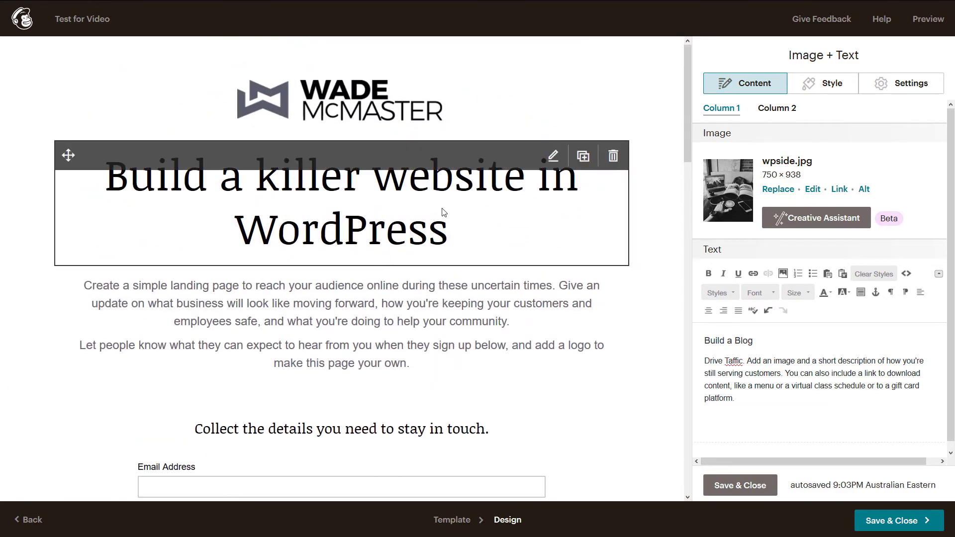
click(501, 205)
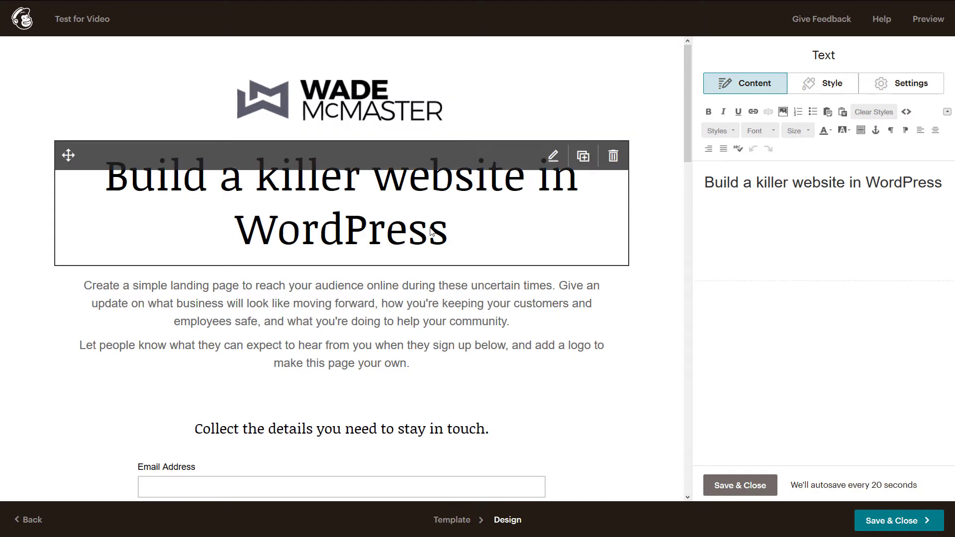
drag(943, 182, 704, 177)
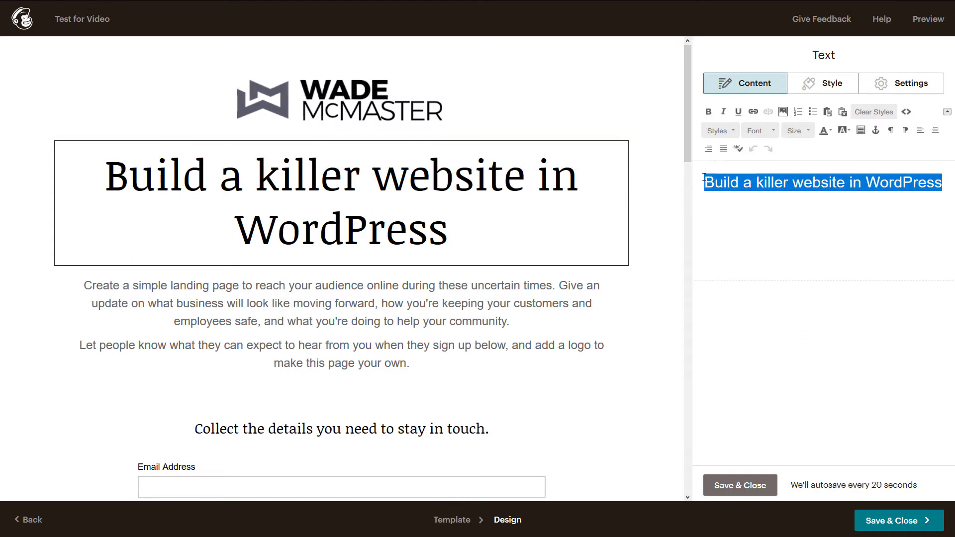
click(865, 112)
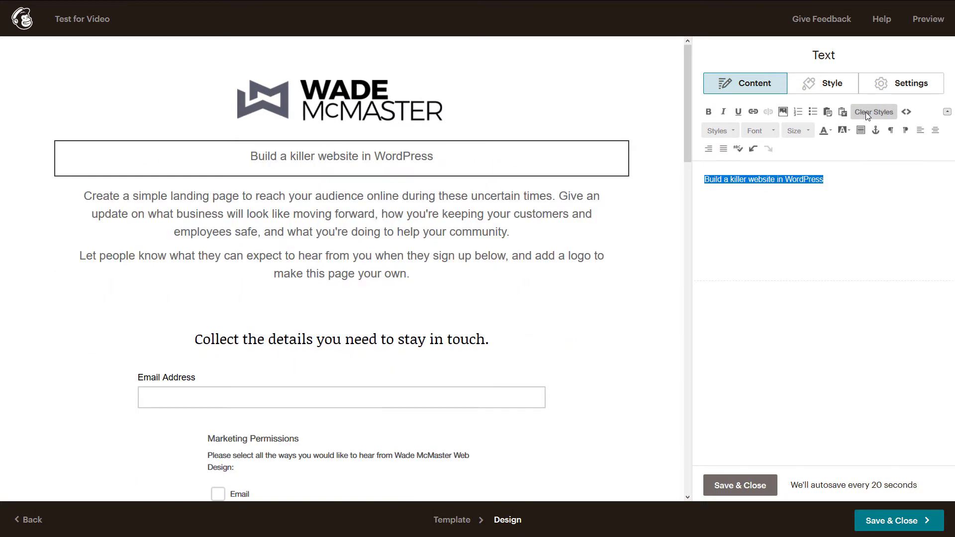
click(737, 134)
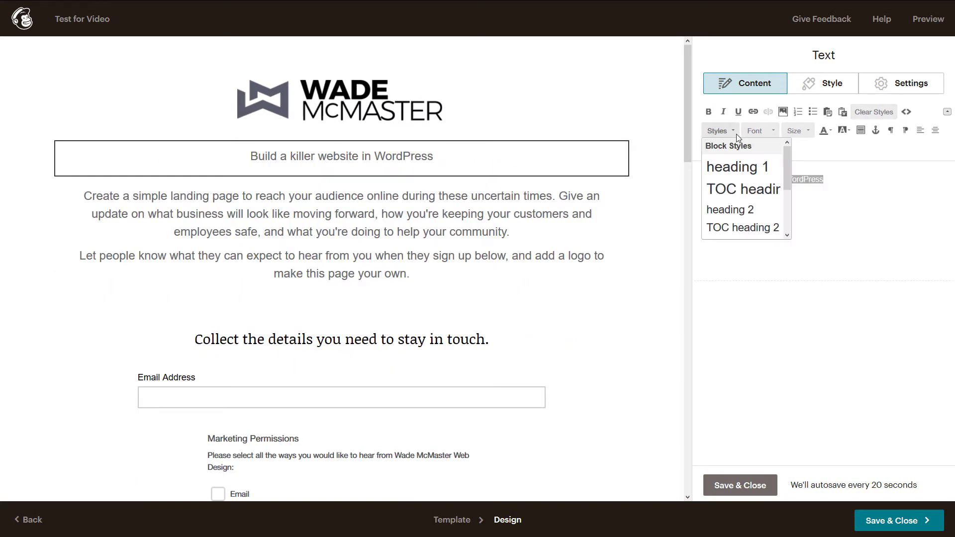
click(730, 165)
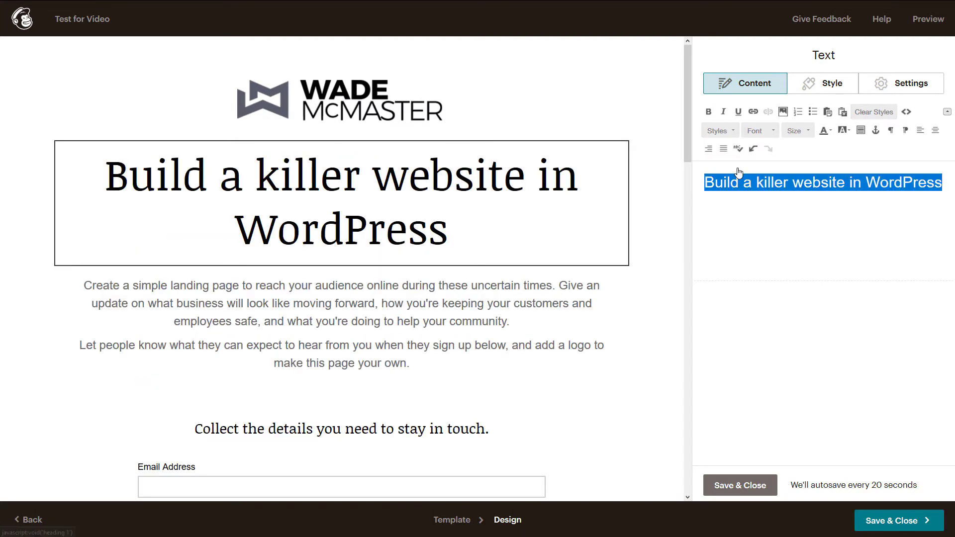
Step: Set the headline's font to Montserrat and make the words "killer website in WordPress" bold
click(772, 132)
scroll(823, 169, down, 4)
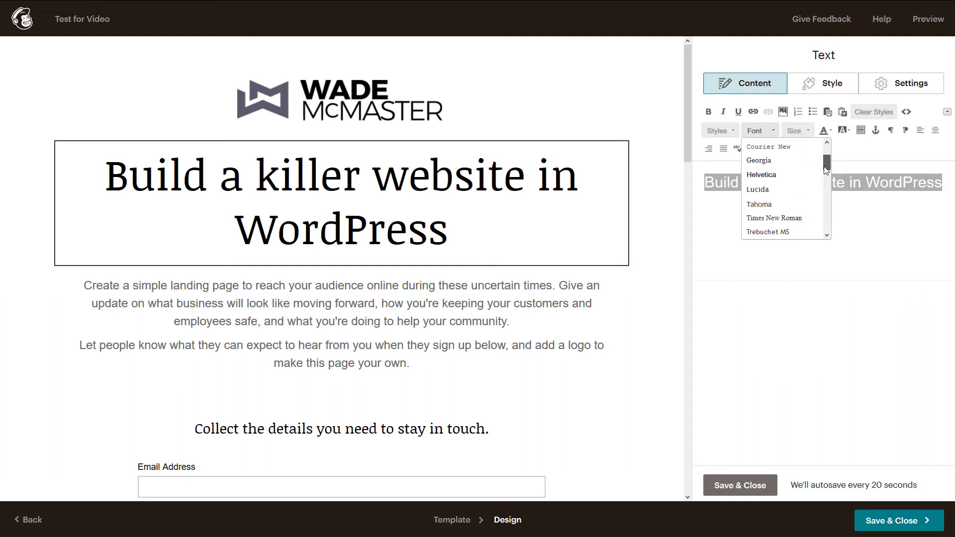
scroll(821, 186, down, 5)
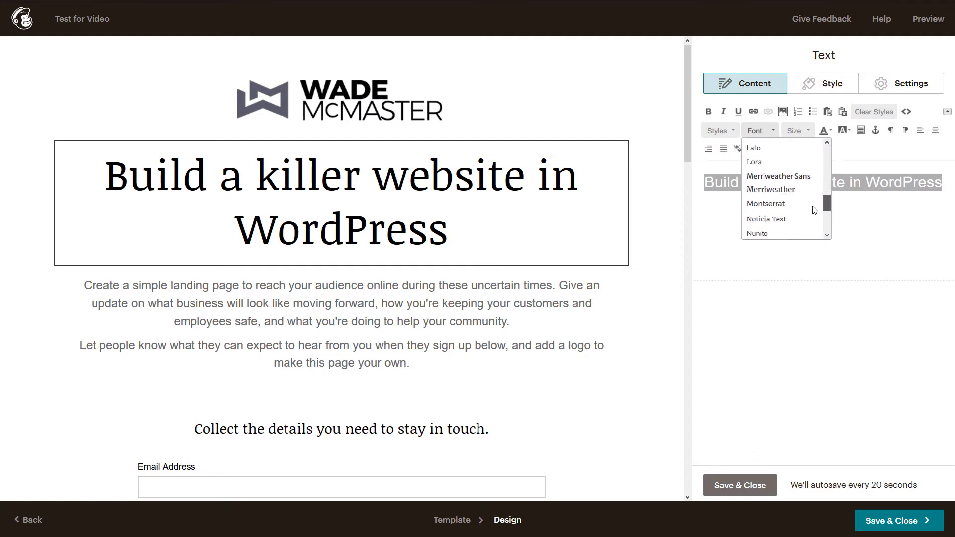
click(793, 206)
click(790, 203)
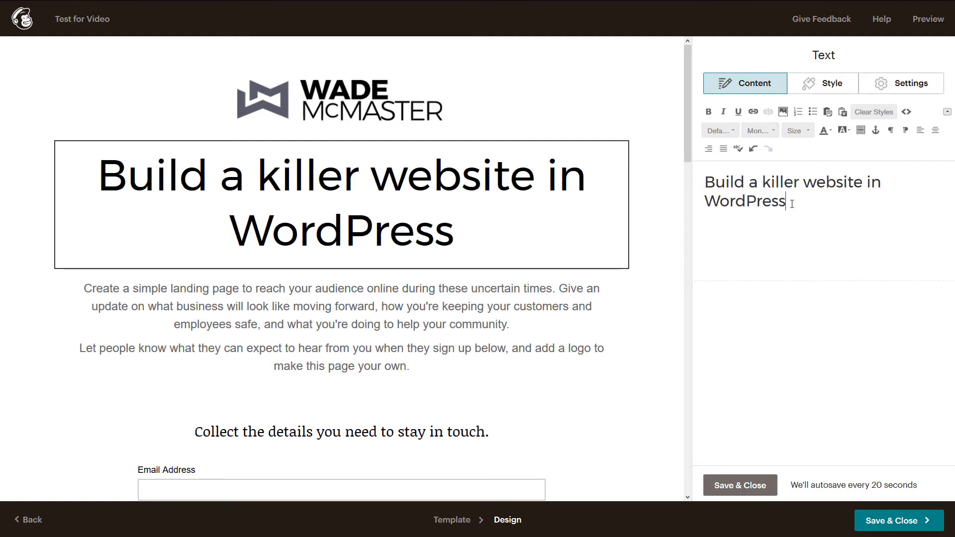
drag(763, 182, 865, 209)
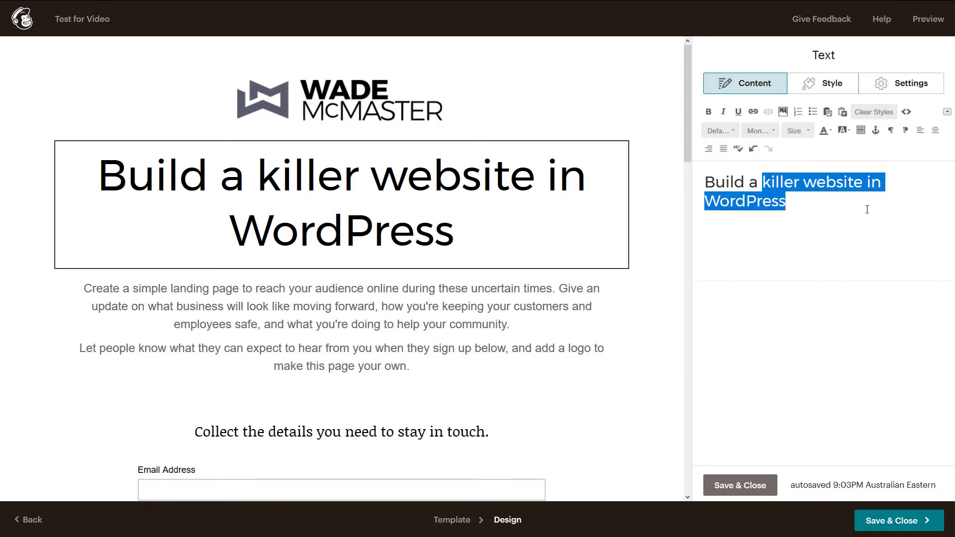
click(708, 112)
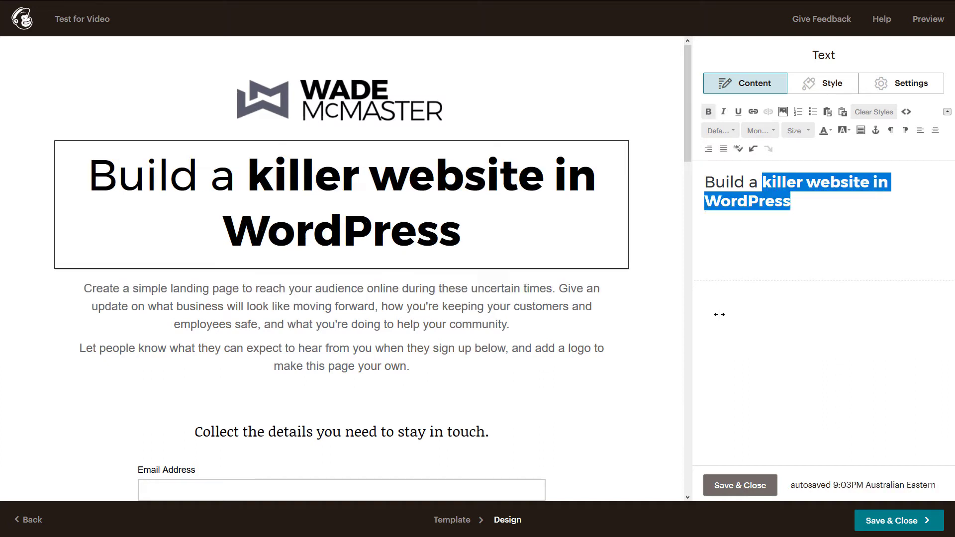
Step: Set the font size of the bold headline words "killer website in WordPress" to 34
click(796, 131)
click(809, 133)
click(809, 132)
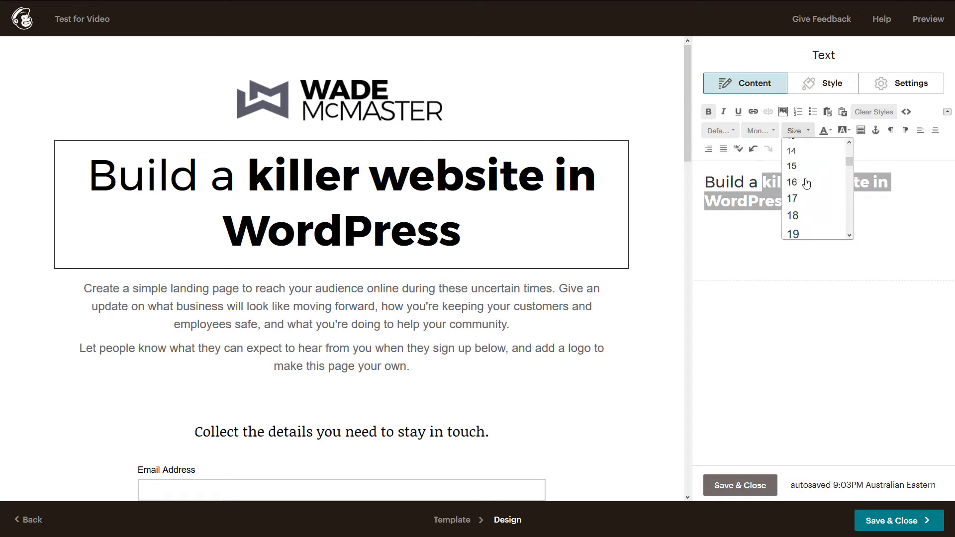
scroll(804, 213, down, 5)
scroll(804, 227, down, 3)
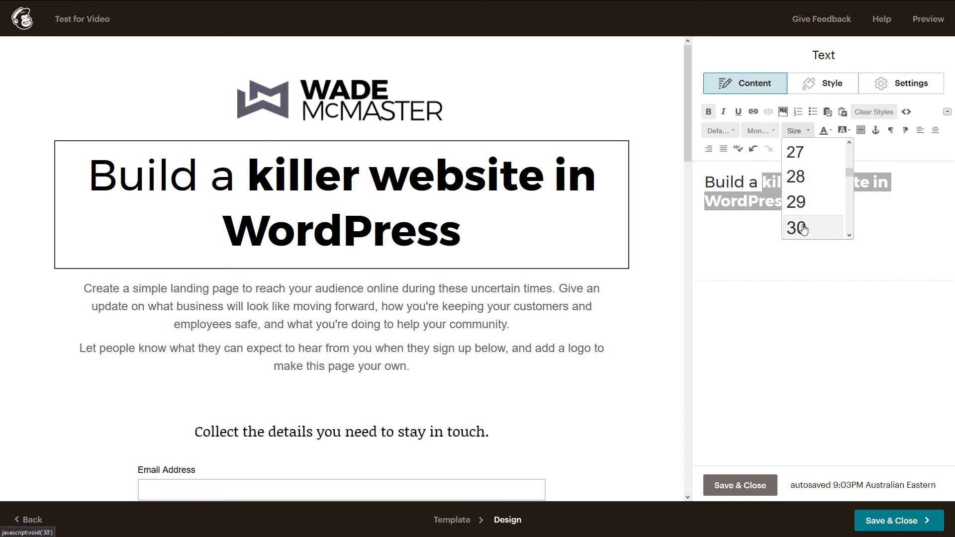
click(801, 213)
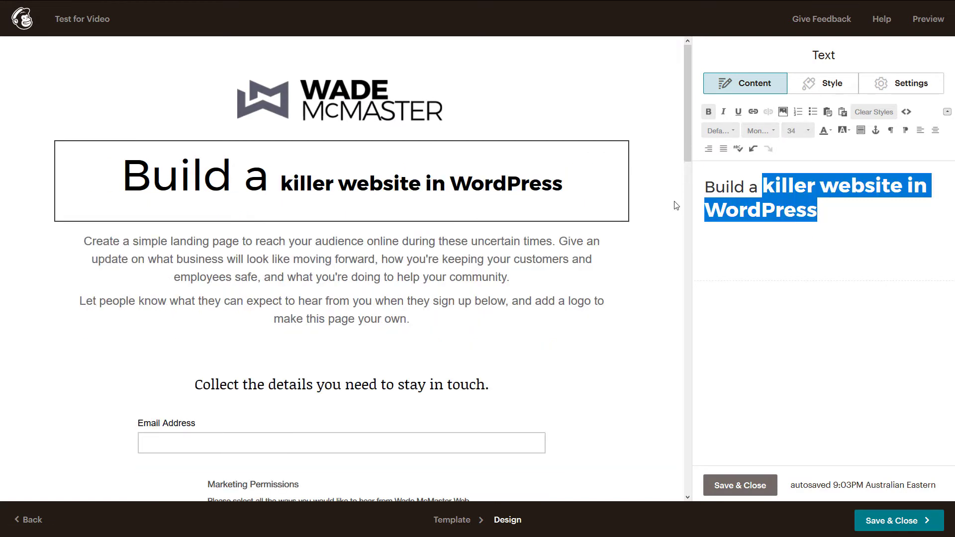
Step: Set the font size of the entire headline to 40
click(820, 217)
drag(836, 222, 707, 182)
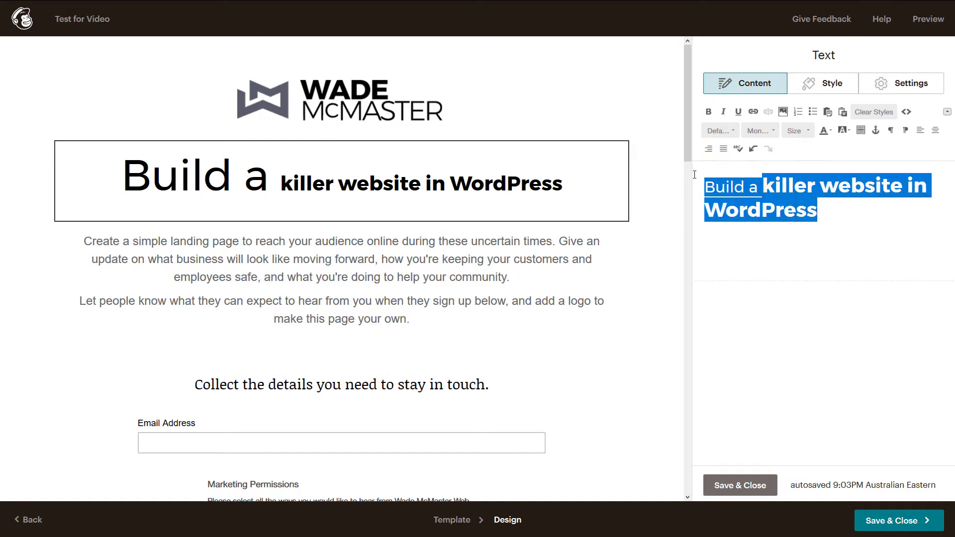
click(810, 130)
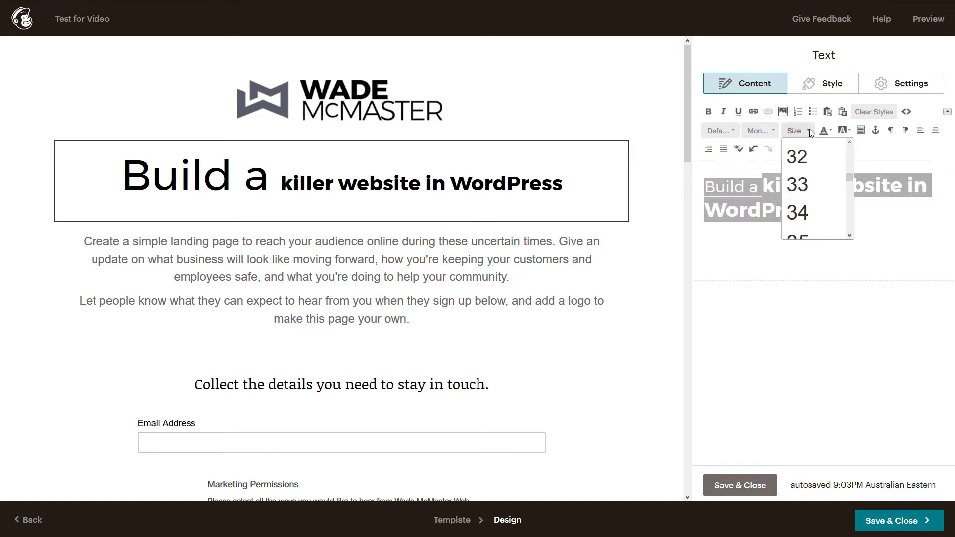
scroll(827, 204, down, 4)
click(827, 204)
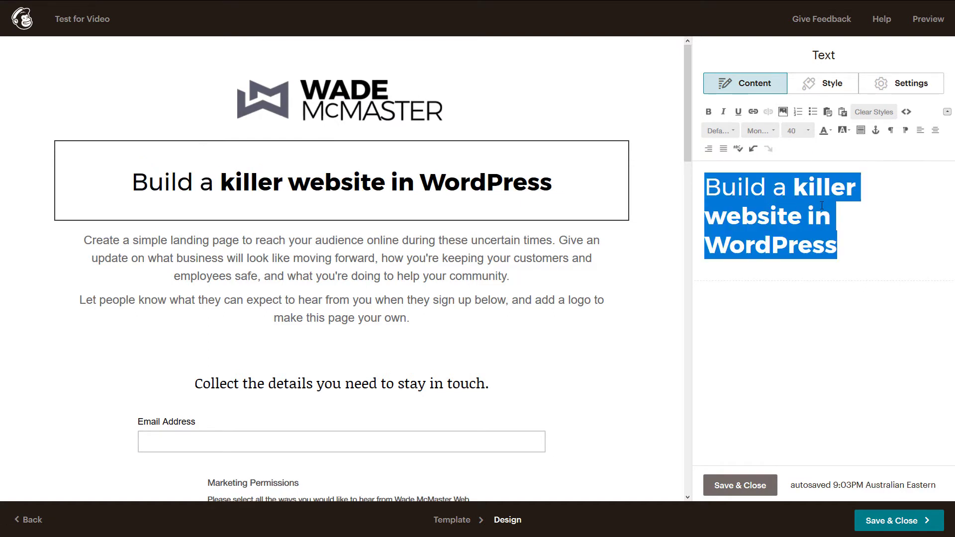
Step: Save and close the text block being edited, and add an Image + Text block between the logo and the headline
click(395, 259)
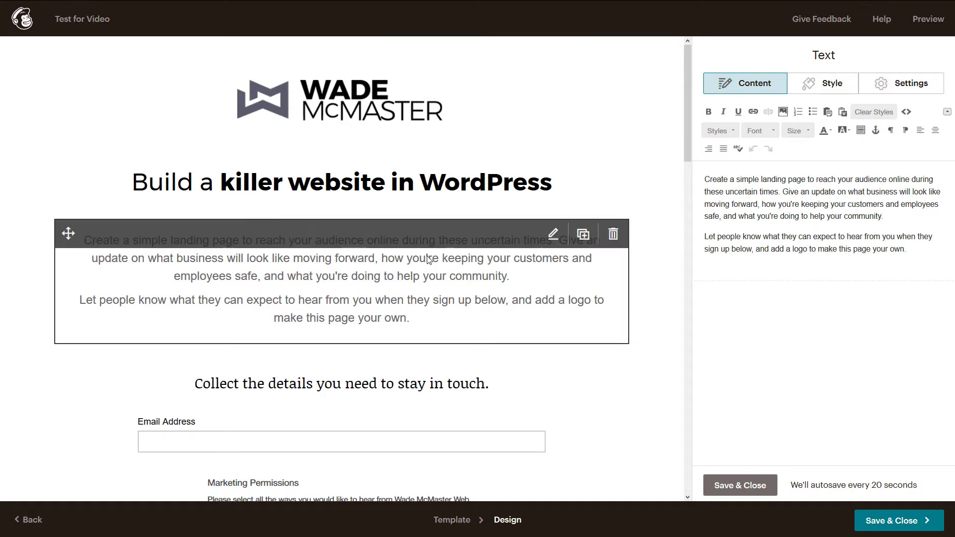
click(740, 486)
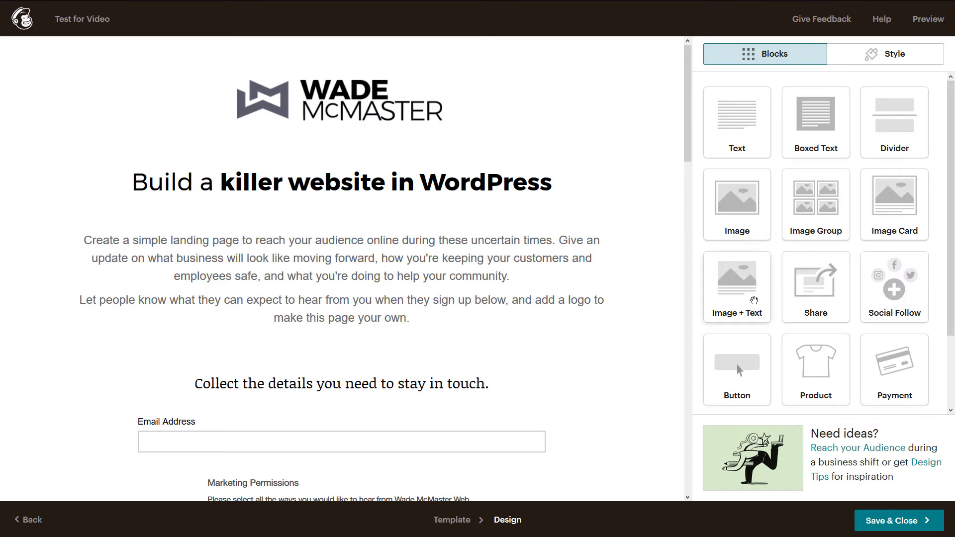
drag(754, 300, 481, 163)
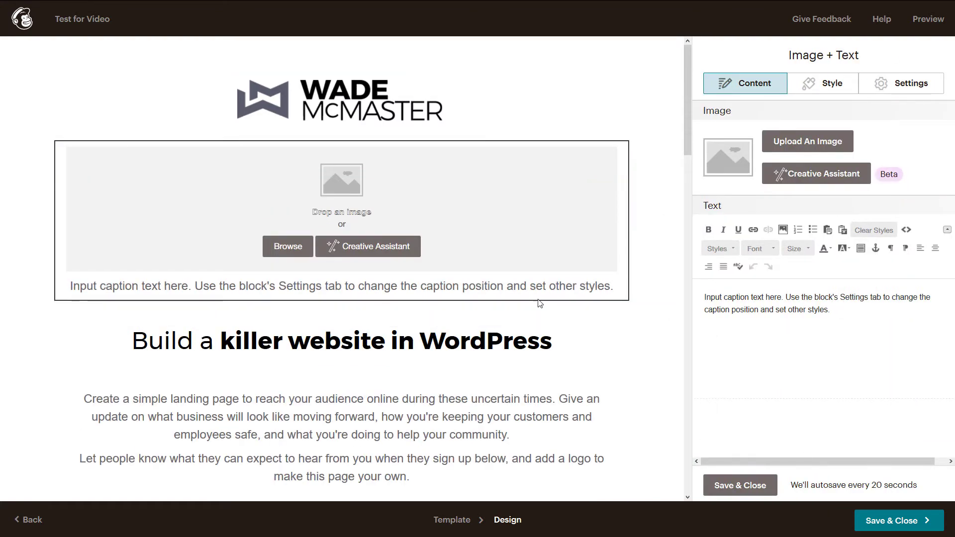
Step: Insert the photo wpside.jpg of the laptop, book and coffee into the Image + Text block from the stored files
click(299, 250)
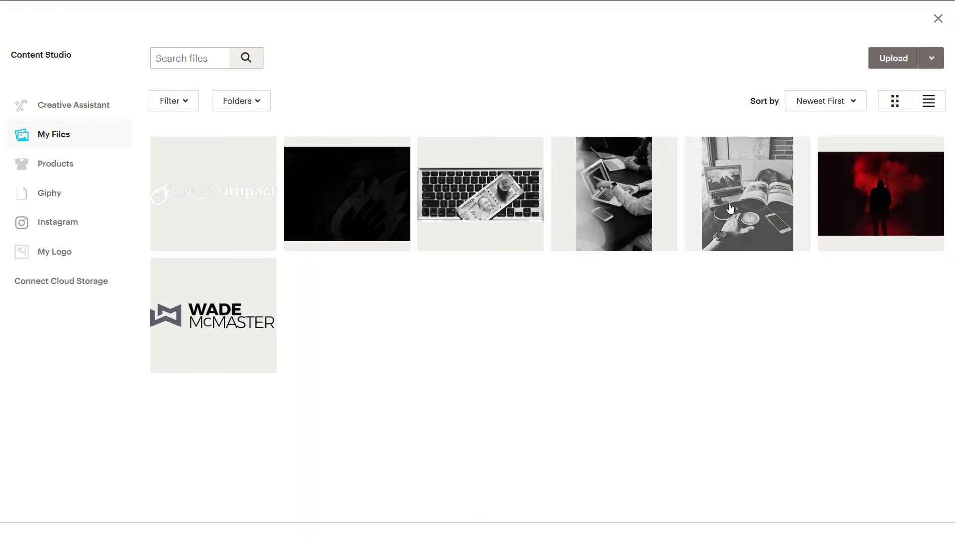
click(709, 248)
click(861, 204)
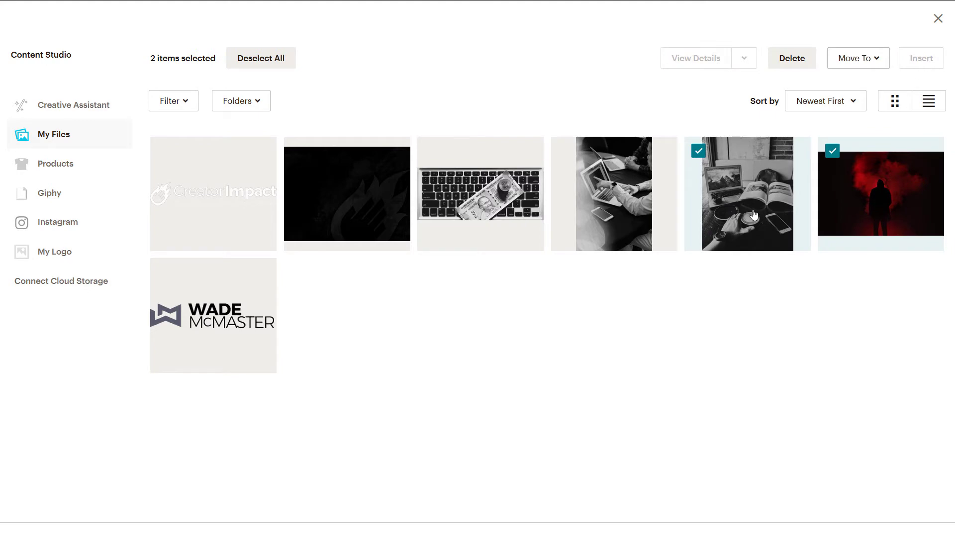
click(754, 214)
click(832, 151)
click(698, 151)
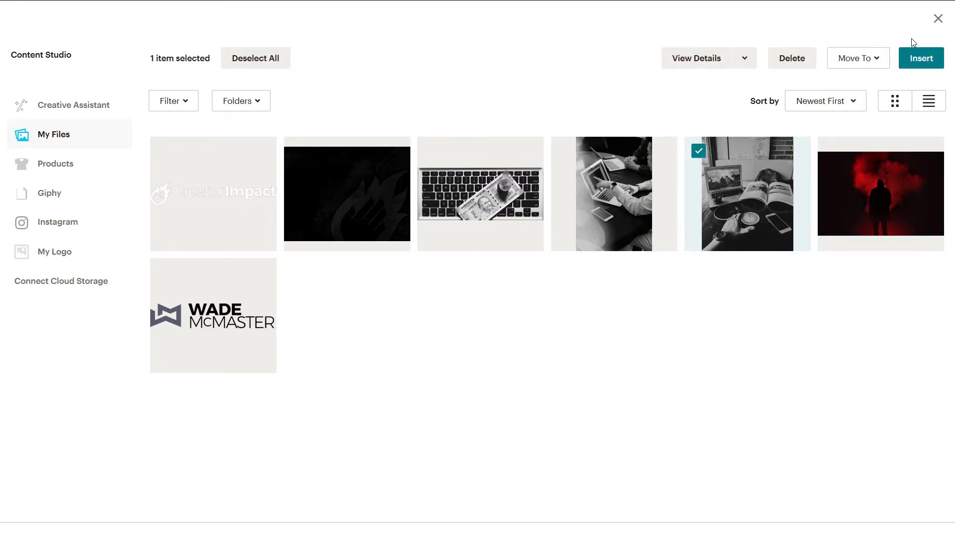
click(920, 59)
scroll(473, 211, down, 4)
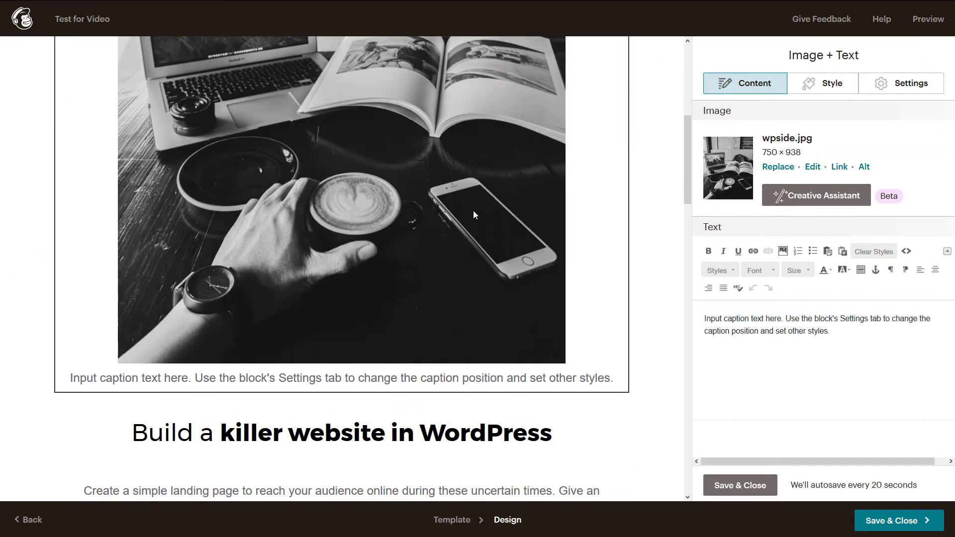
Step: Examine the text and image style options of the Image + Text block, including font, border and box shadow
click(823, 84)
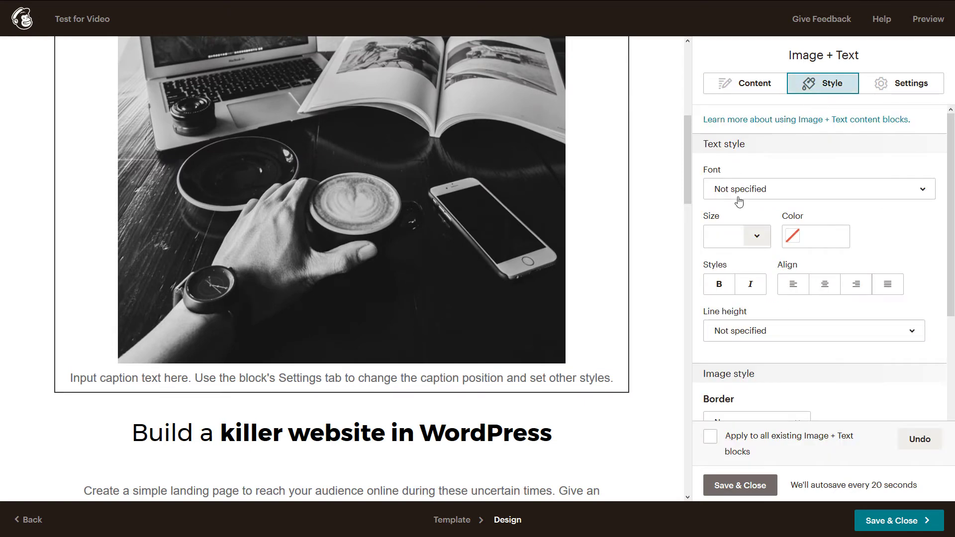
scroll(856, 189, down, 3)
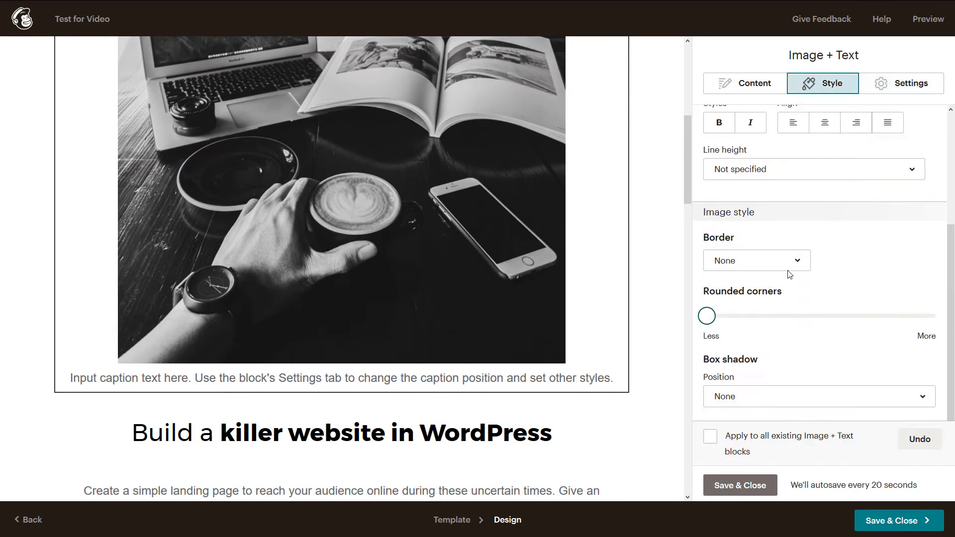
click(753, 396)
click(753, 397)
scroll(780, 354, up, 3)
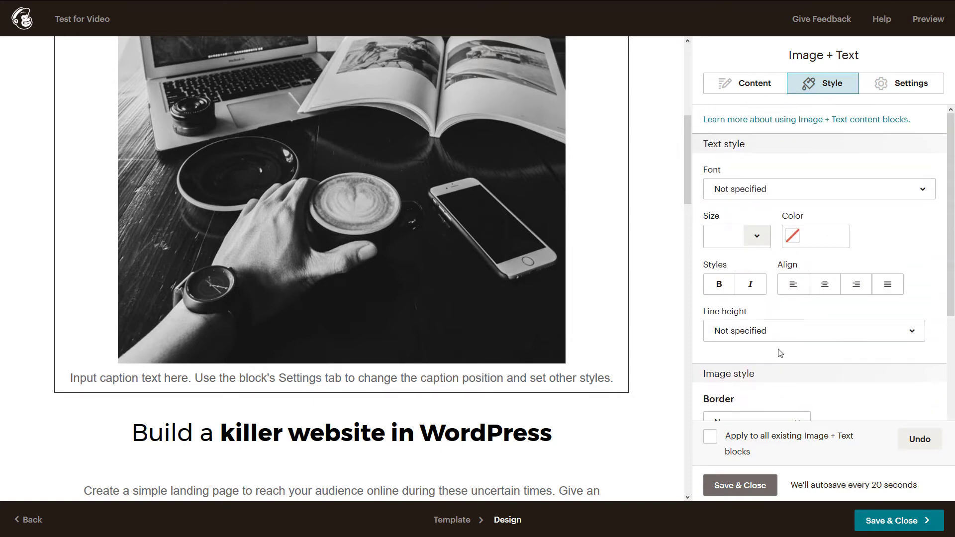
click(757, 189)
click(754, 188)
Step: Set the block's image position to Left and replace its caption text with "Tired of using outdated software?"
click(890, 82)
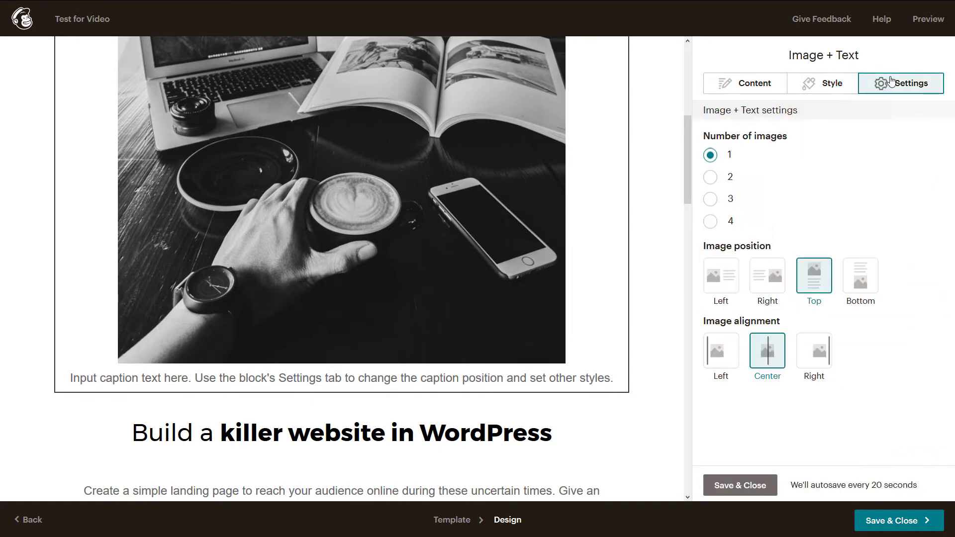
click(721, 284)
click(751, 81)
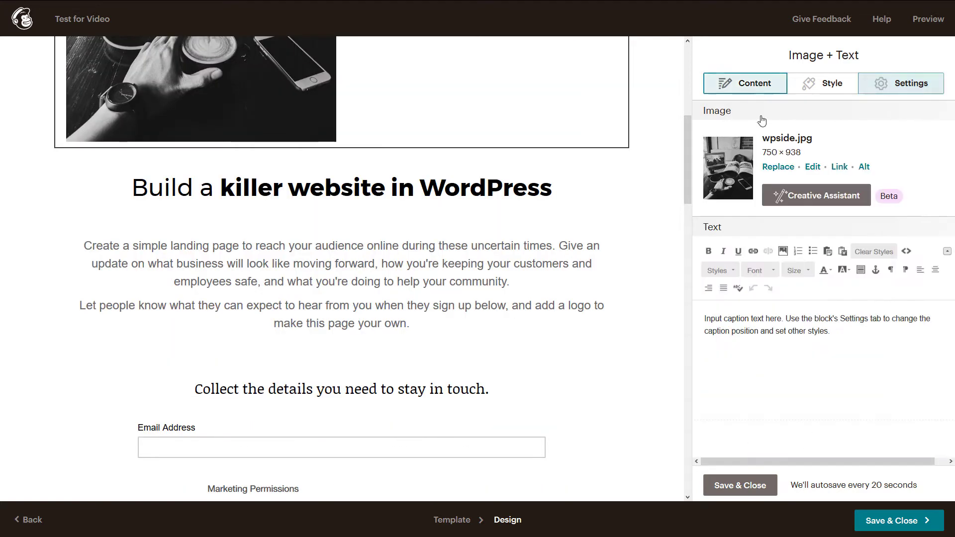
drag(831, 331, 680, 298)
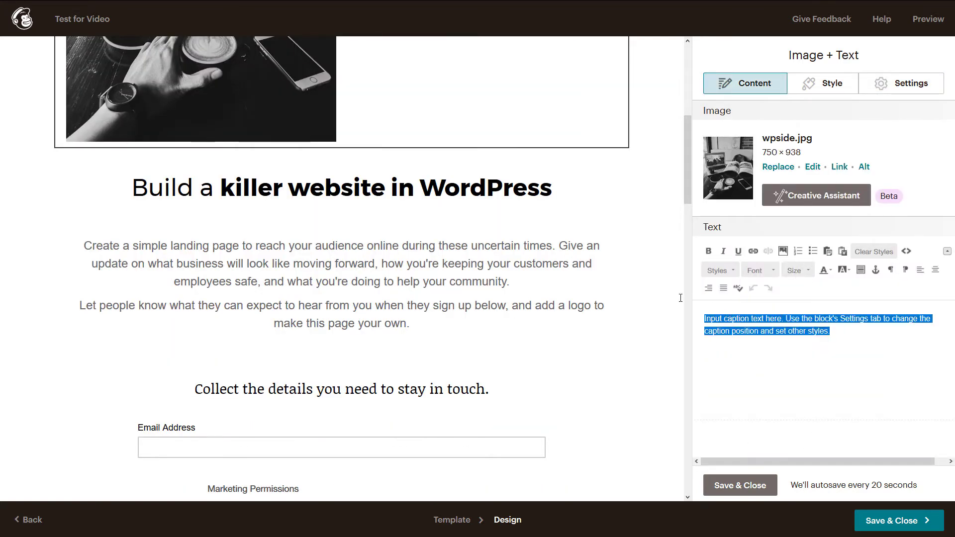
text(T)
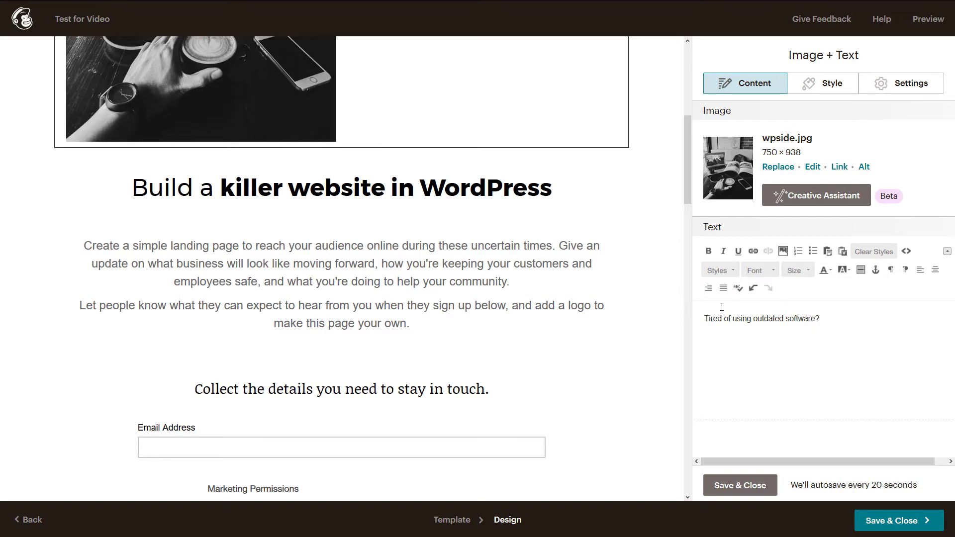
Step: Apply the heading 1 style to the caption "Tired of using outdated software?"
drag(822, 318, 705, 318)
click(719, 270)
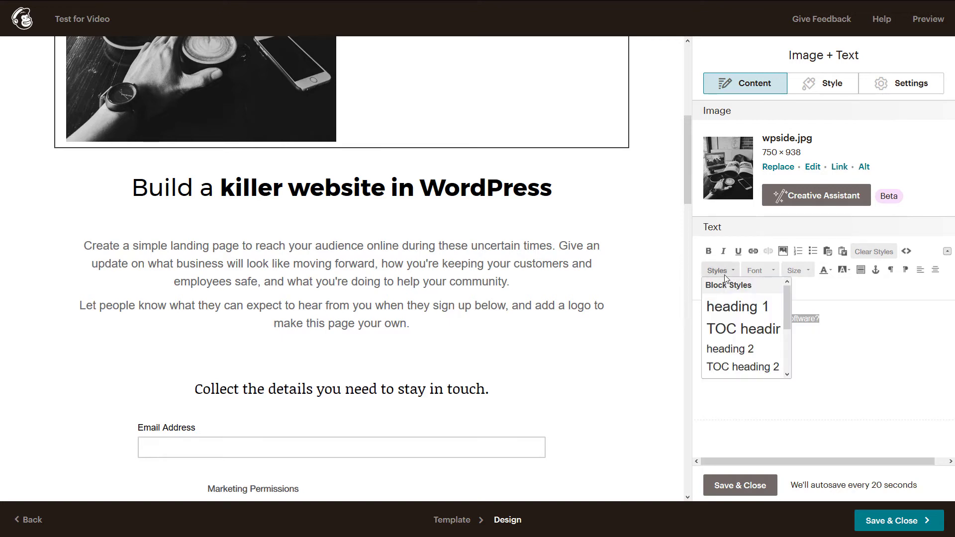
click(721, 303)
scroll(582, 278, down, 3)
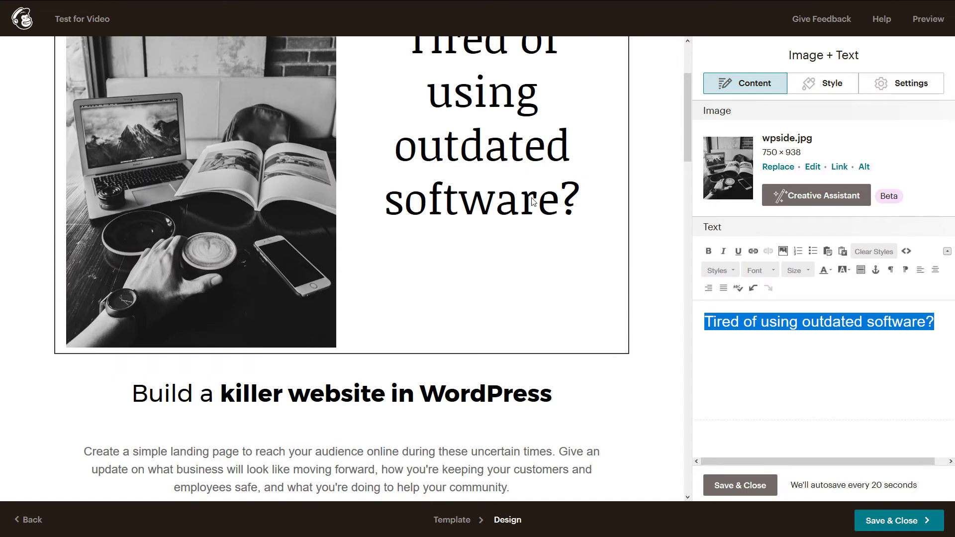
scroll(532, 202, up, 3)
Step: Apply the TOC heading 2 style to the caption "Tired of using outdated software?" and set its font to Montserrat
click(730, 271)
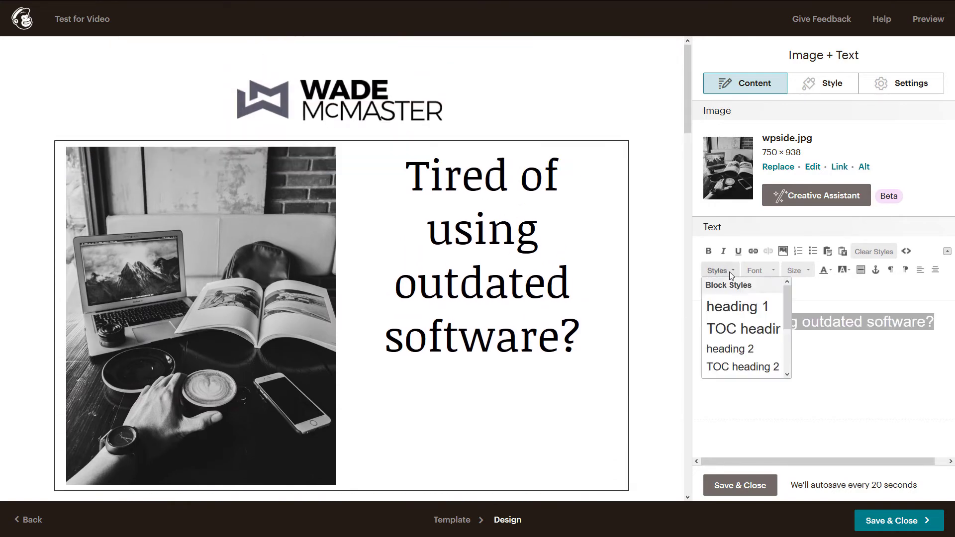
click(737, 367)
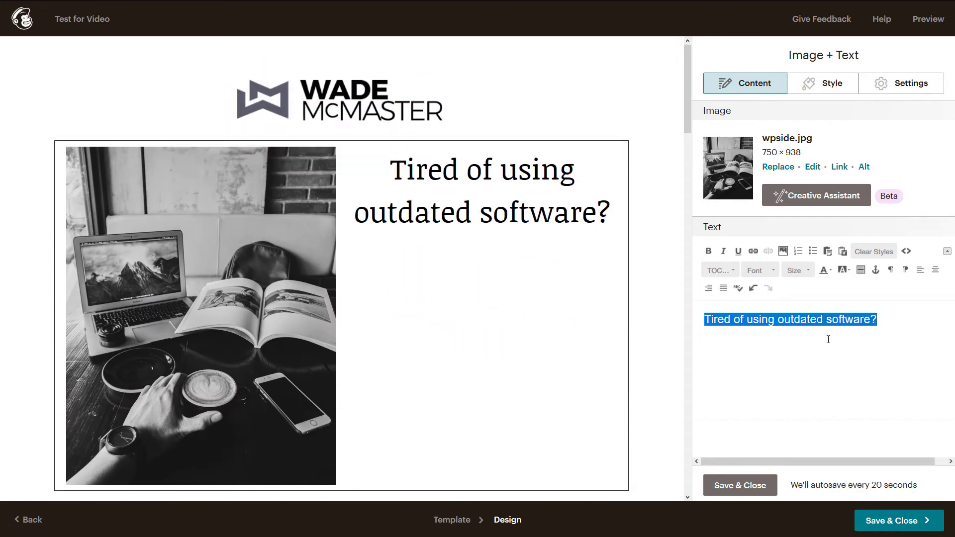
click(770, 272)
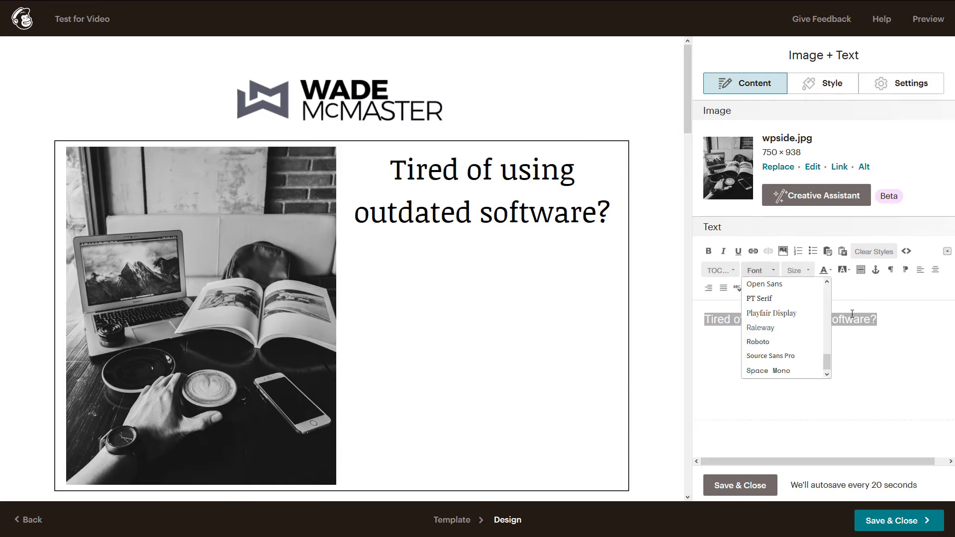
scroll(796, 347, up, 3)
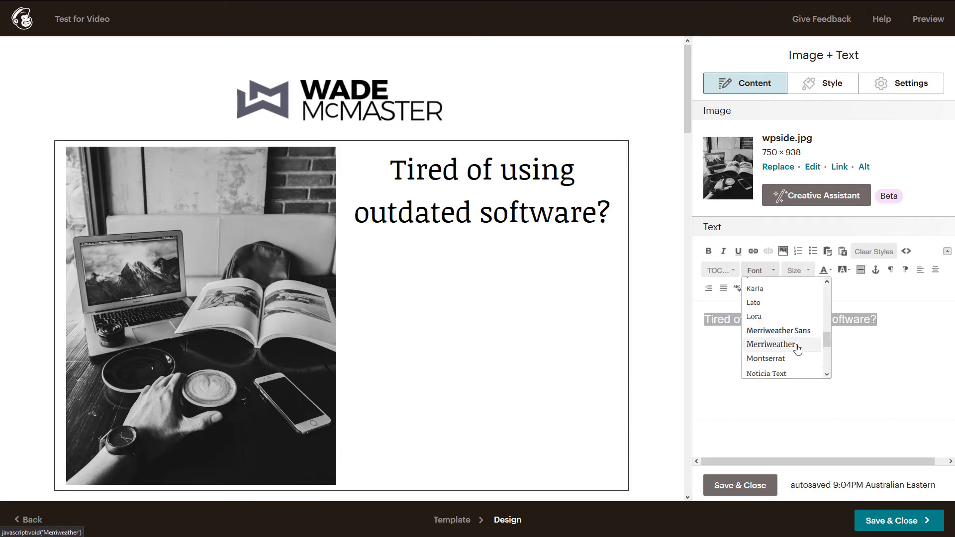
click(791, 346)
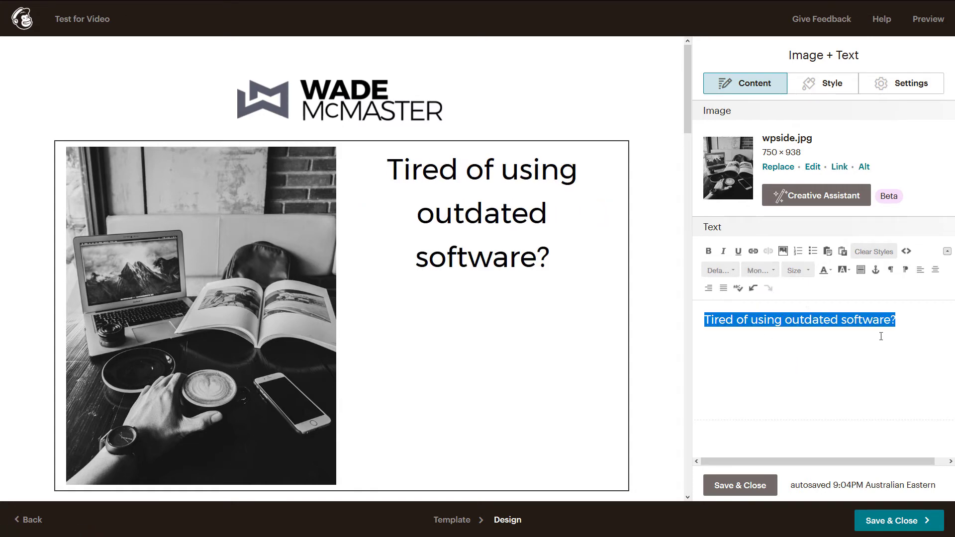
click(734, 273)
click(736, 273)
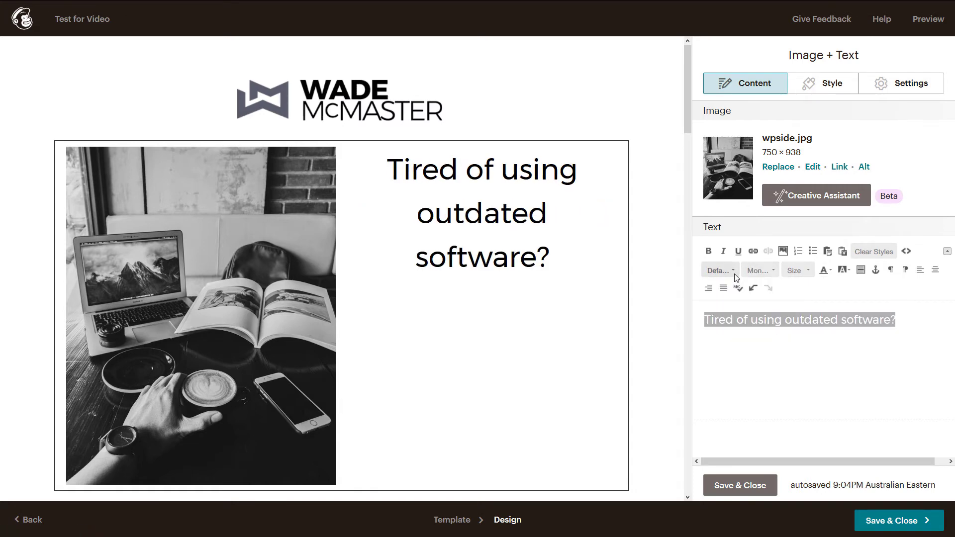
Step: Italicize the line "Tired of using outdated software?" and add the paragraph "We are here to help!" below it
triple_click(878, 322)
drag(898, 323, 670, 323)
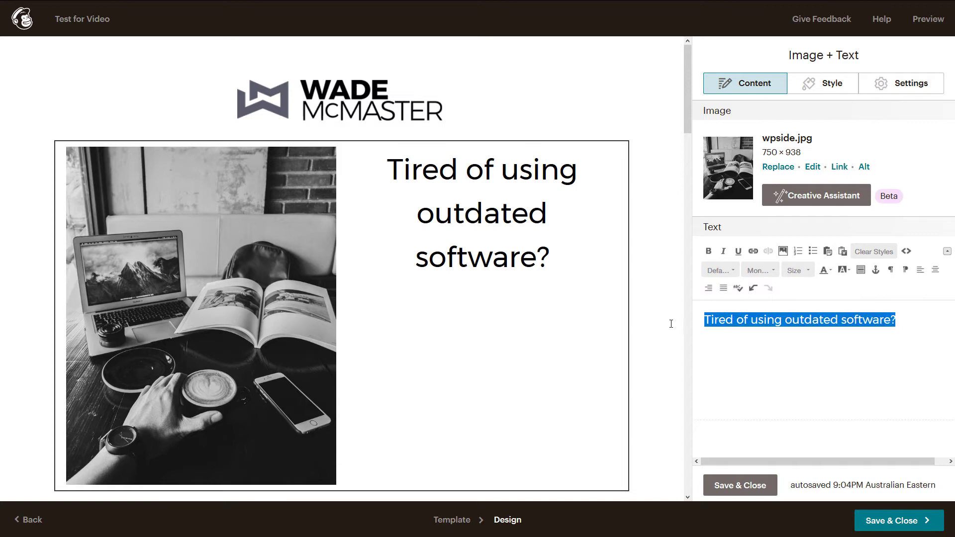
click(724, 251)
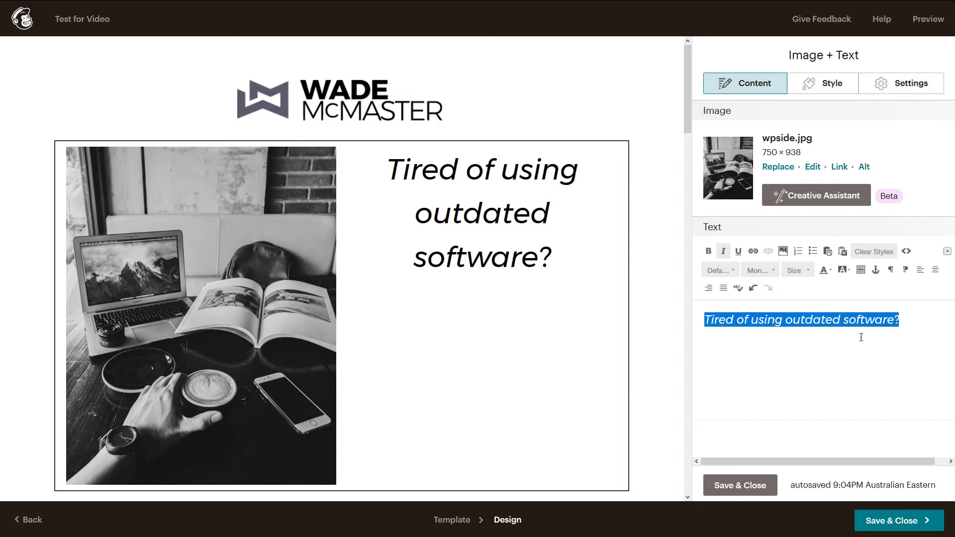
click(909, 319)
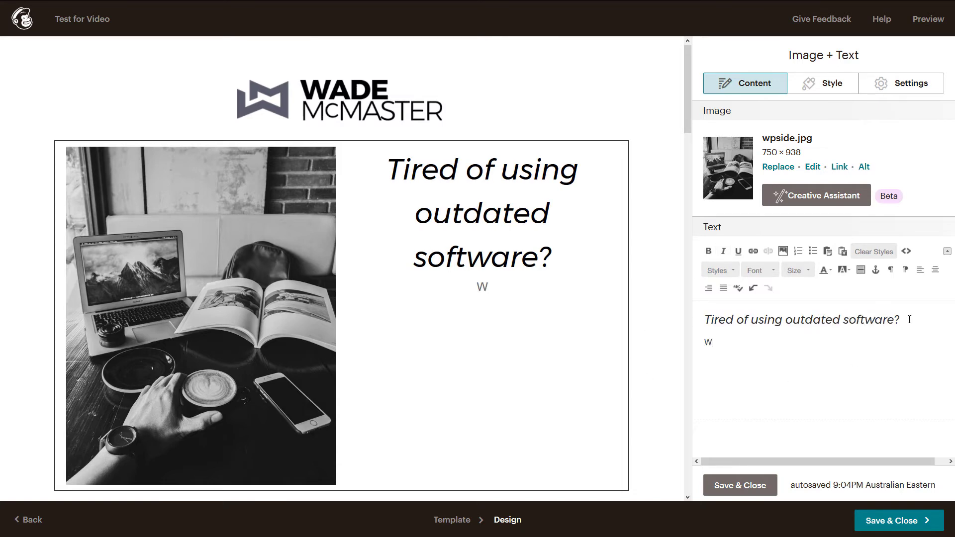
text(We are here to help!)
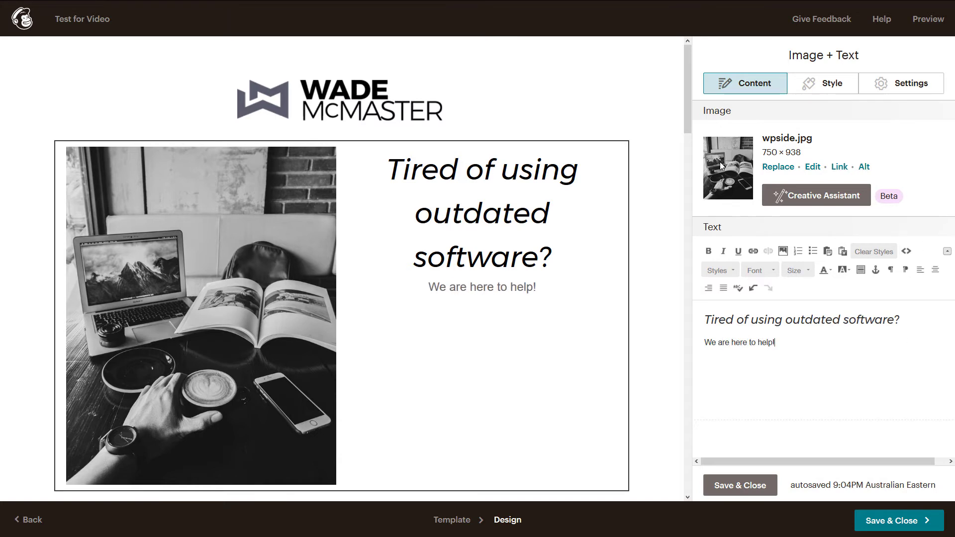
Step: Replace the block's image with the stored photo of the hooded figure in red smoke
click(779, 167)
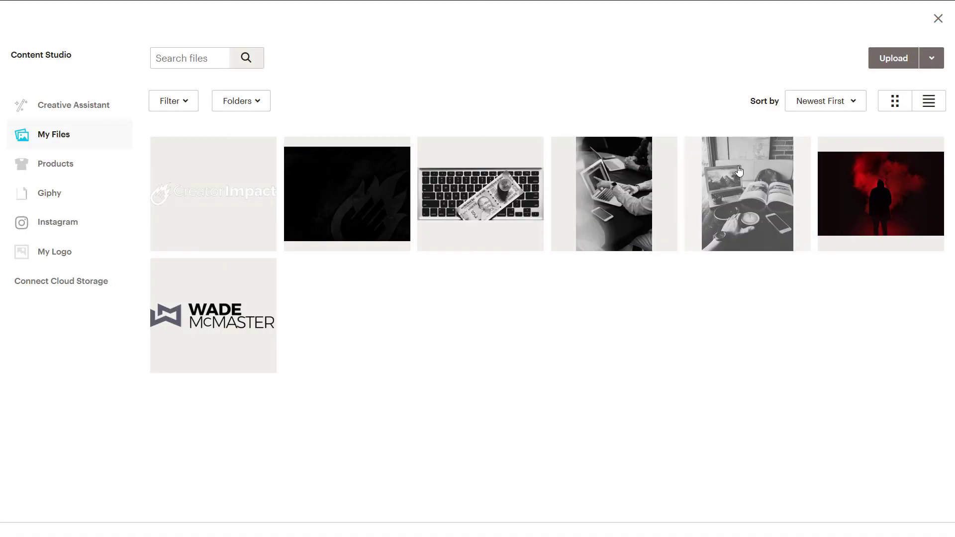
click(861, 188)
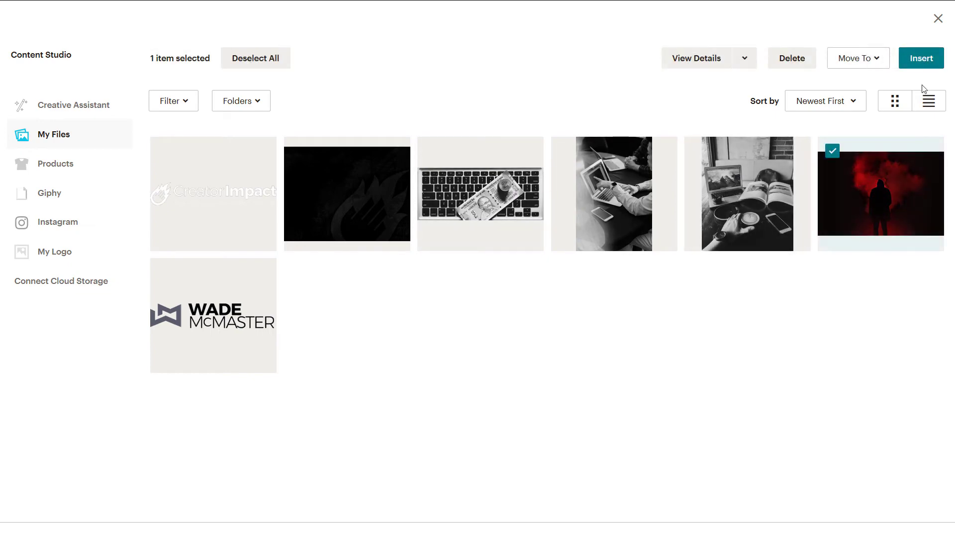
click(921, 59)
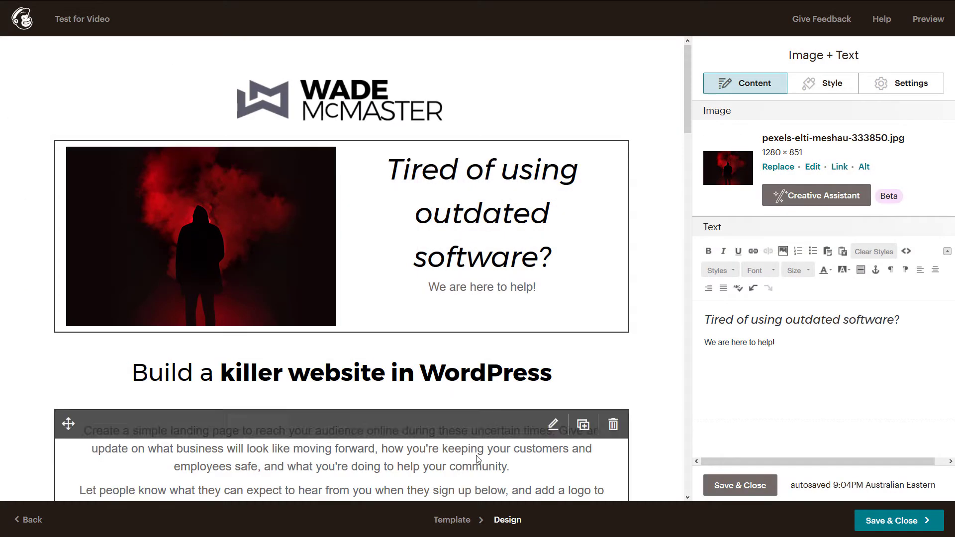
Step: Review the rest of the landing page, and save and close the Image + Text block
scroll(475, 283, down, 7)
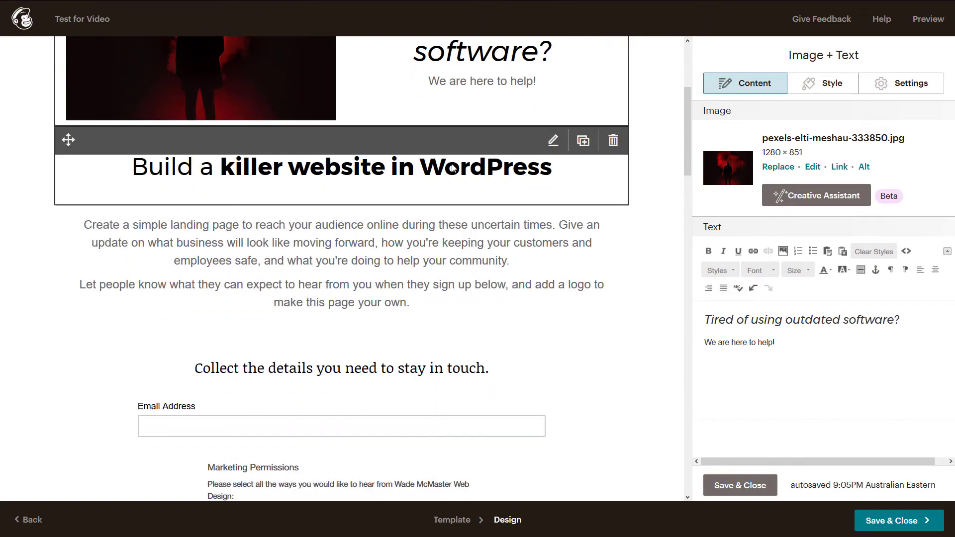
scroll(499, 312, down, 8)
scroll(509, 340, up, 3)
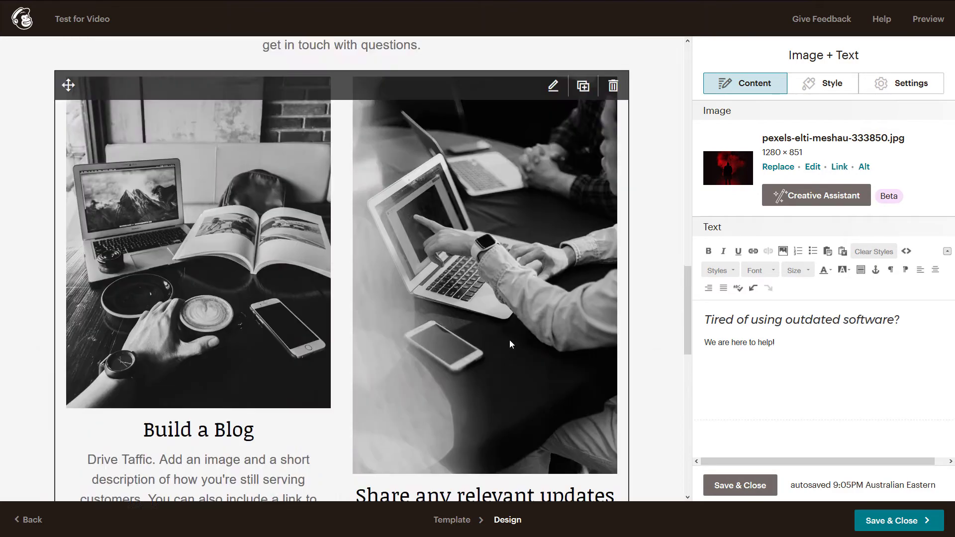
scroll(510, 344, down, 5)
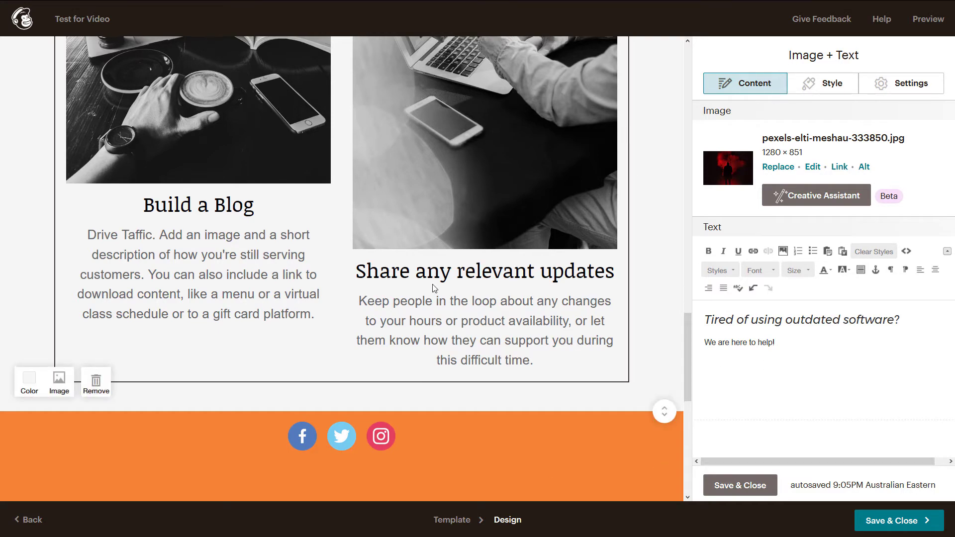
scroll(430, 294, up, 6)
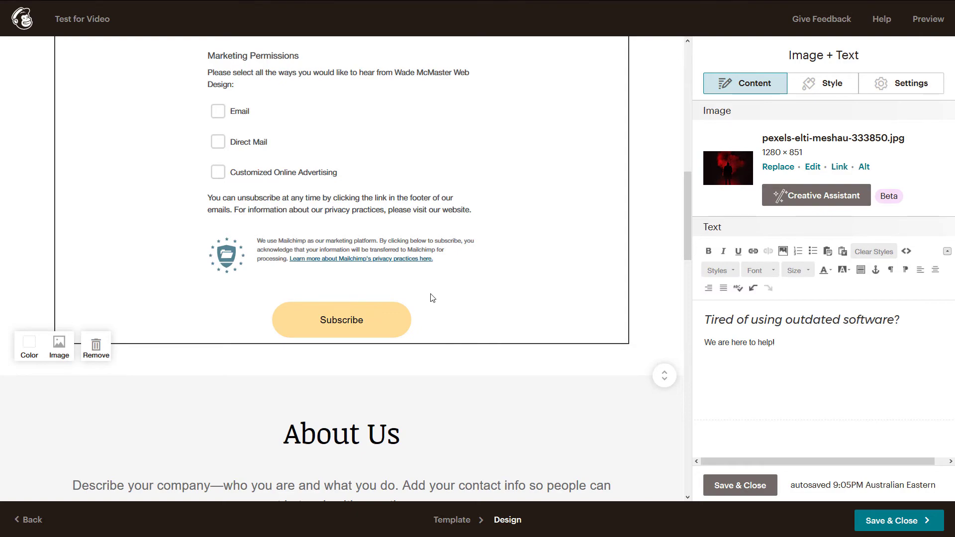
scroll(589, 199, up, 10)
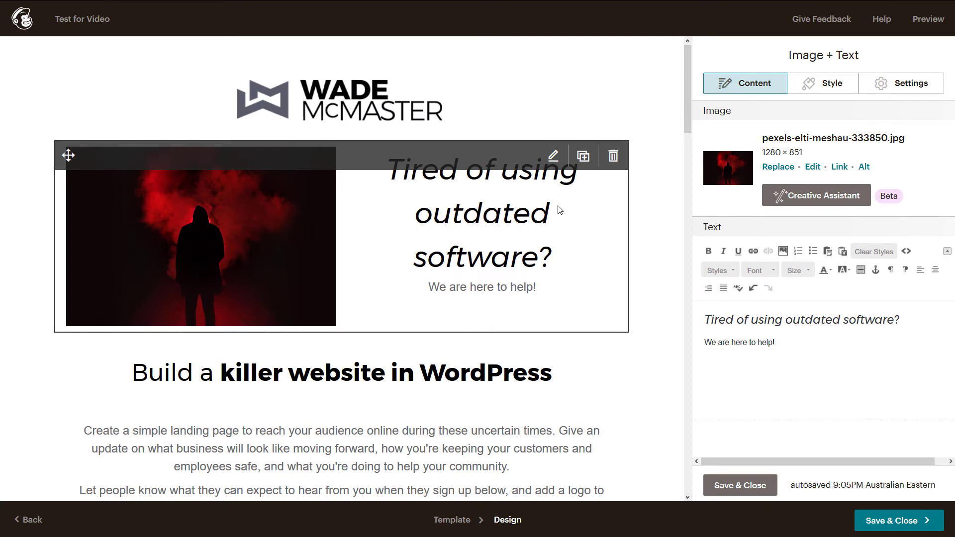
click(741, 485)
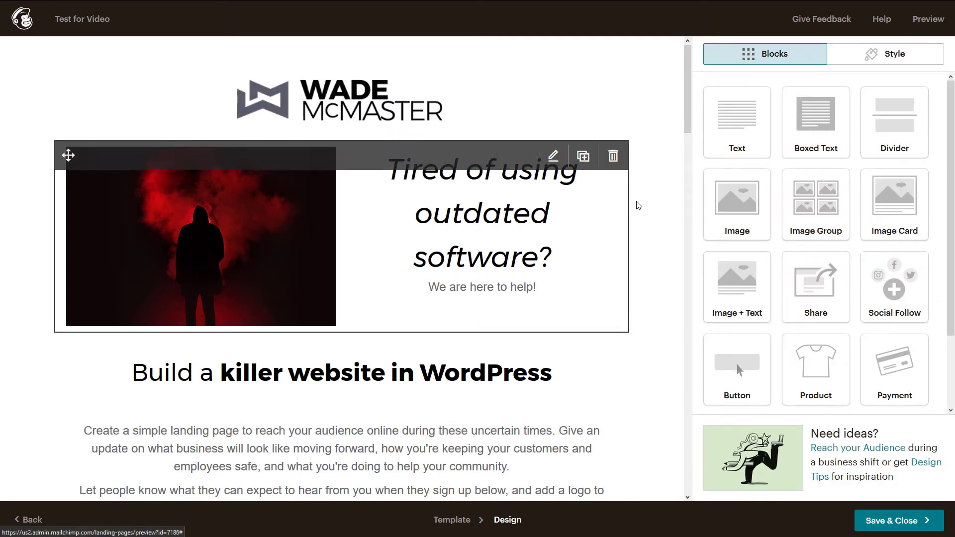
Step: Open the page style settings, remove the background image and set the page background color to white (#ffffff)
click(919, 58)
scroll(629, 274, down, 8)
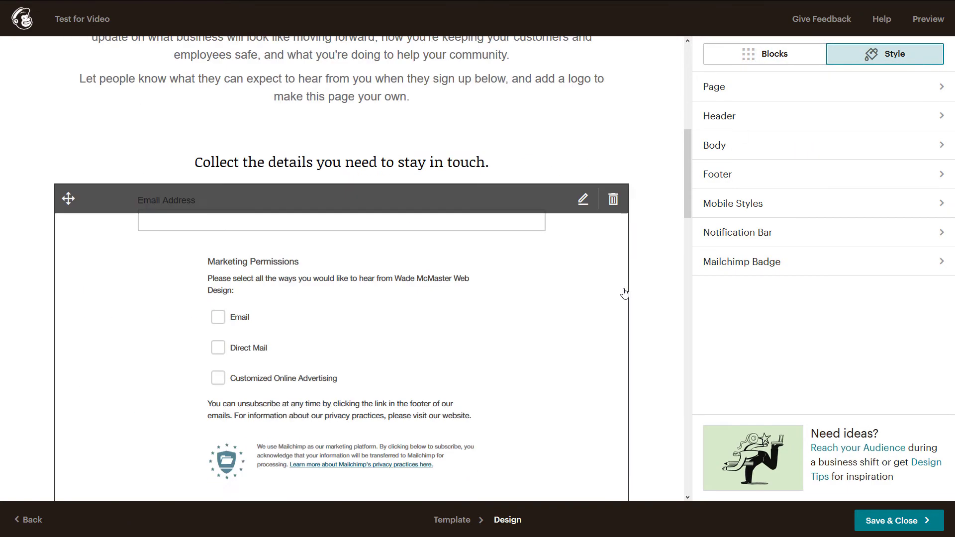
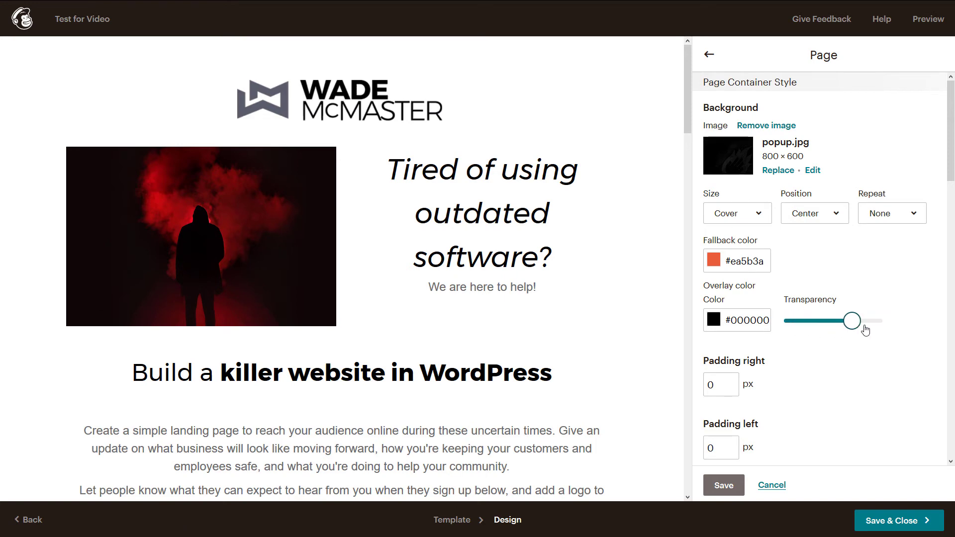
drag(866, 329, 796, 329)
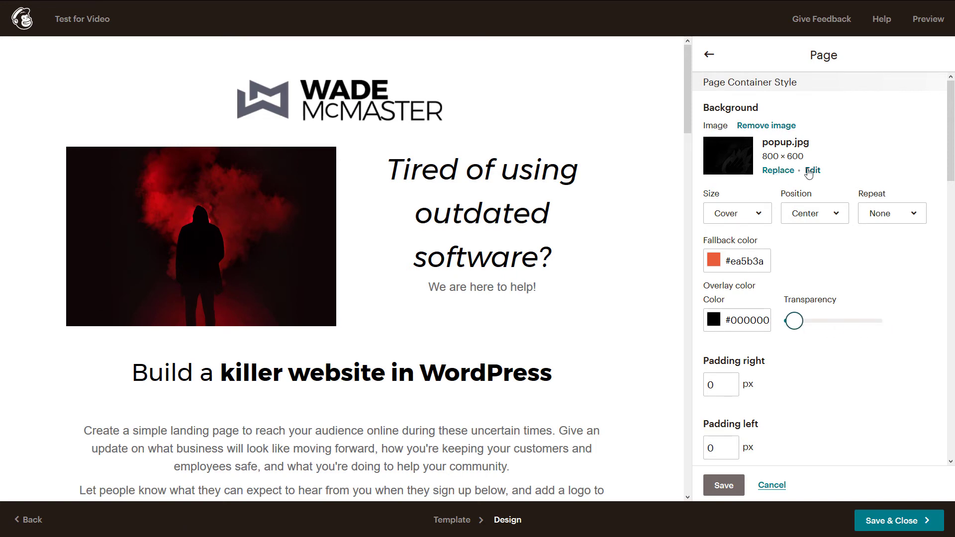
click(769, 126)
click(722, 144)
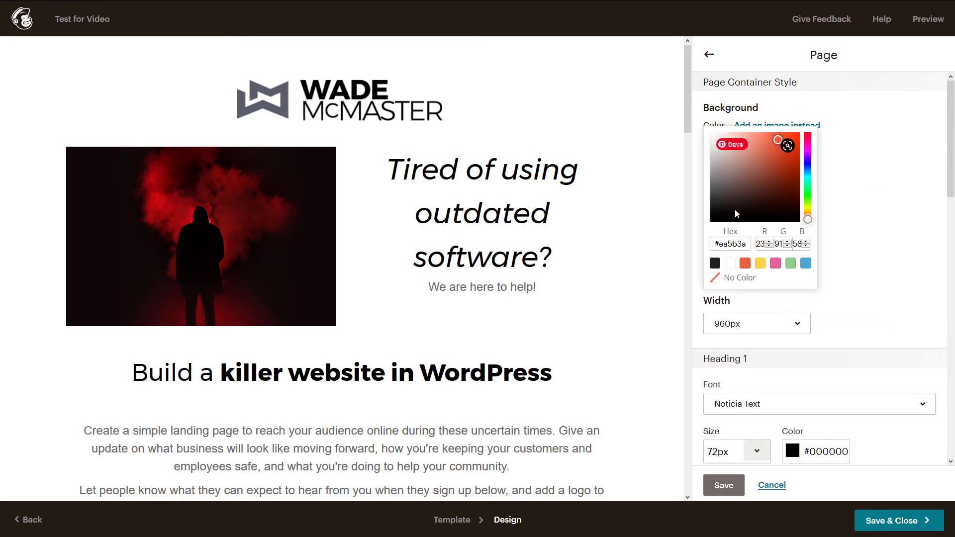
click(730, 263)
click(881, 206)
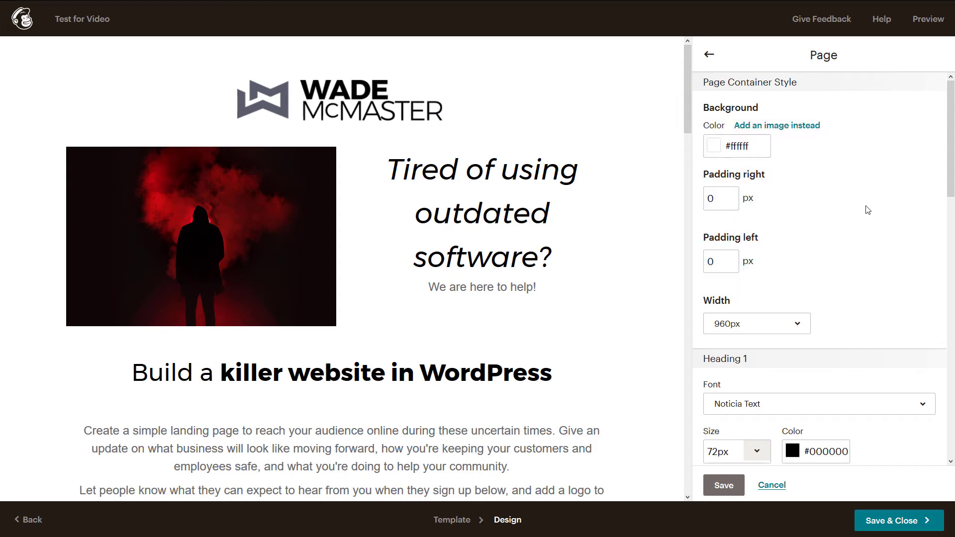
Step: Widen the settings pane slightly and set the page's Heading 1 font to Montserrat
scroll(708, 233, down, 3)
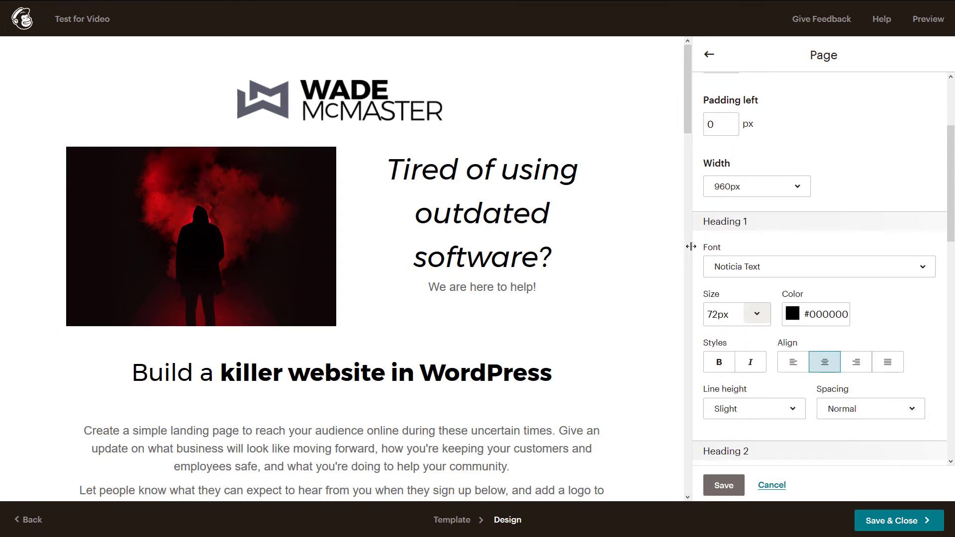
drag(691, 247, 714, 246)
scroll(751, 239, down, 6)
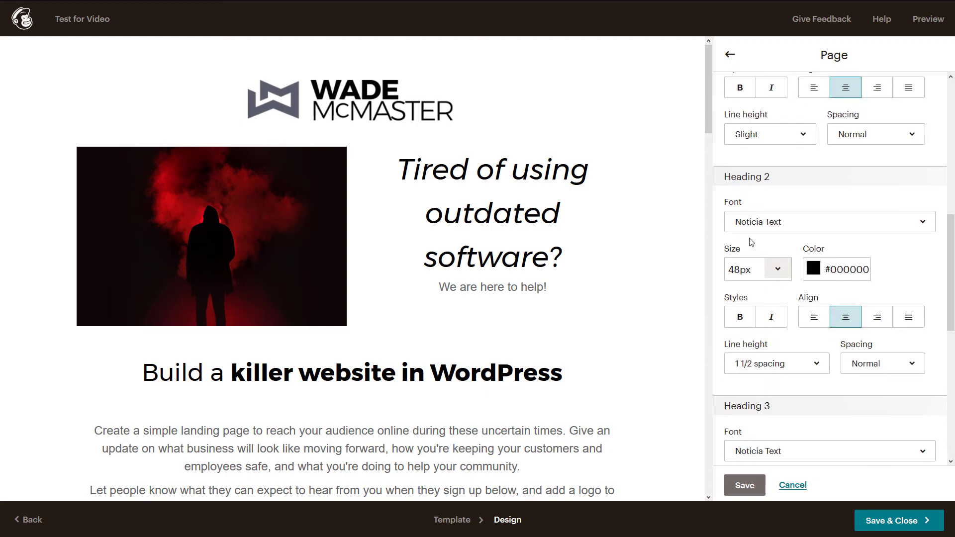
scroll(770, 219, up, 3)
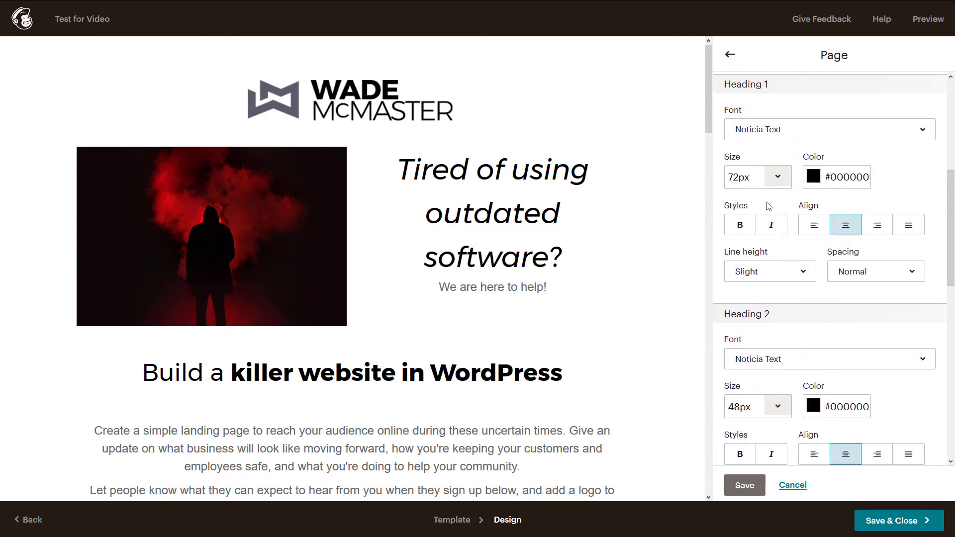
click(760, 131)
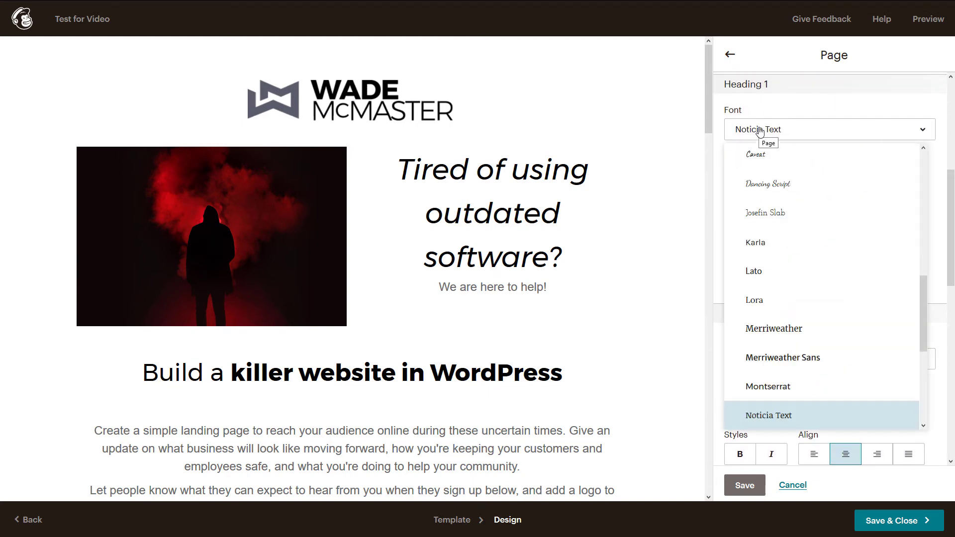
click(789, 384)
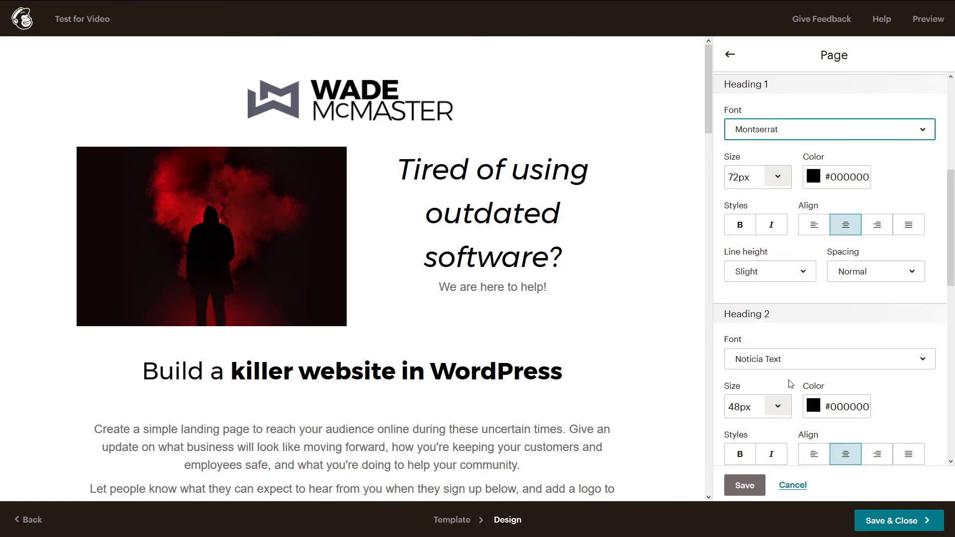
Step: Set the page's Heading 2 style to Montserrat, 36px, bold
click(795, 363)
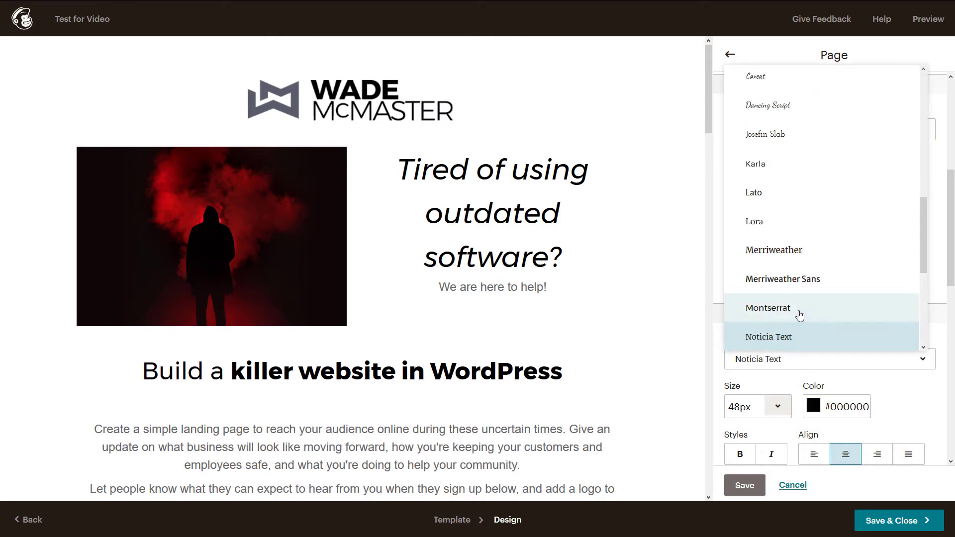
click(798, 317)
scroll(796, 268, down, 3)
click(778, 270)
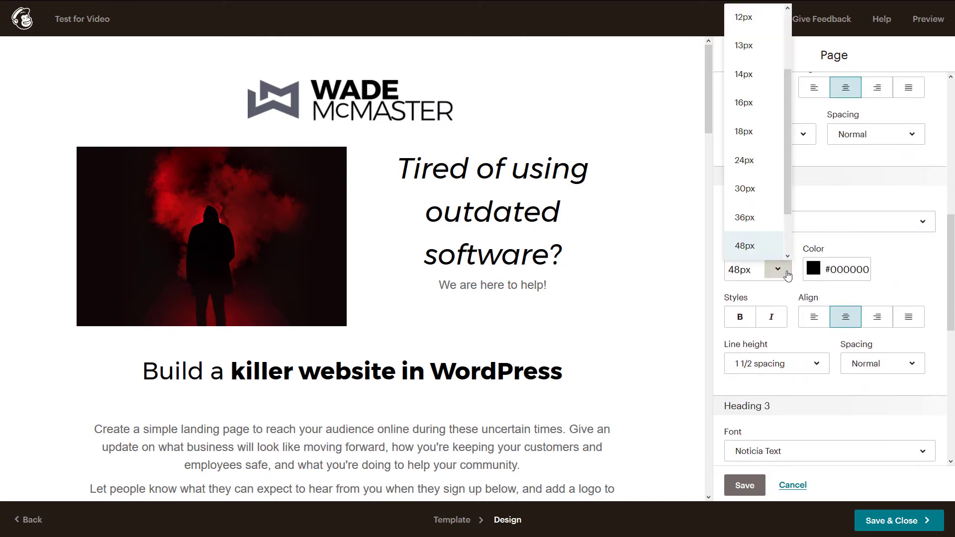
click(764, 225)
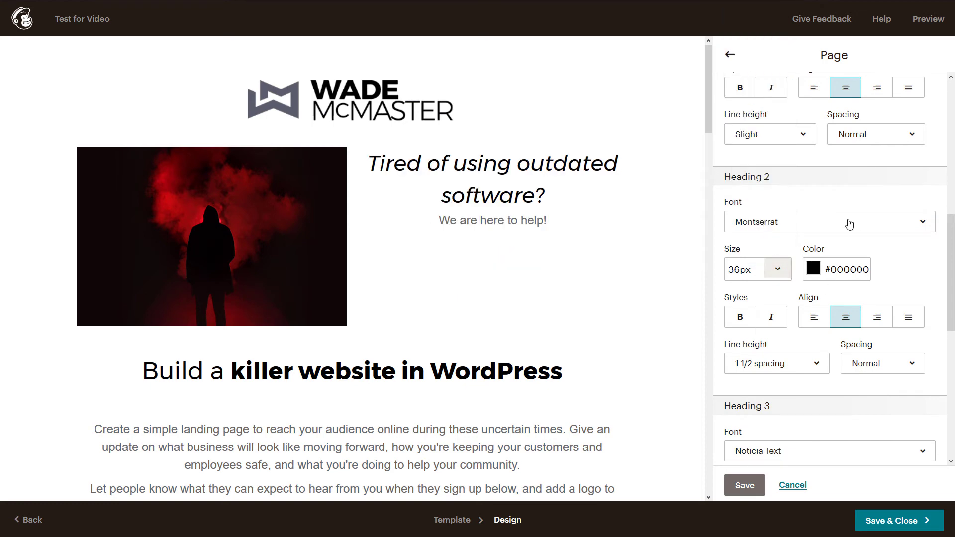
click(741, 317)
Step: Set the page's Heading 4 font to Montserrat, the style used by "Collect the details you need to stay in touch."
scroll(811, 297, down, 5)
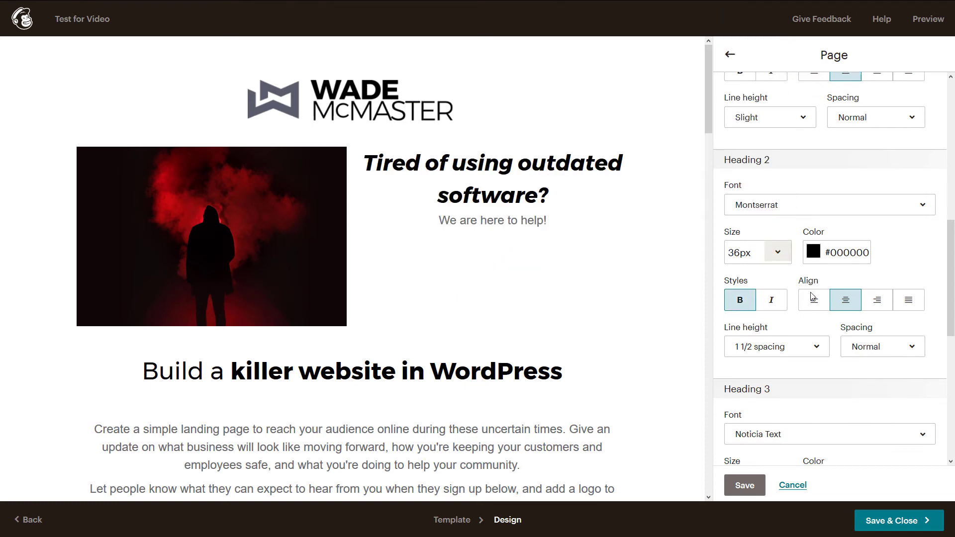
scroll(810, 297, down, 2)
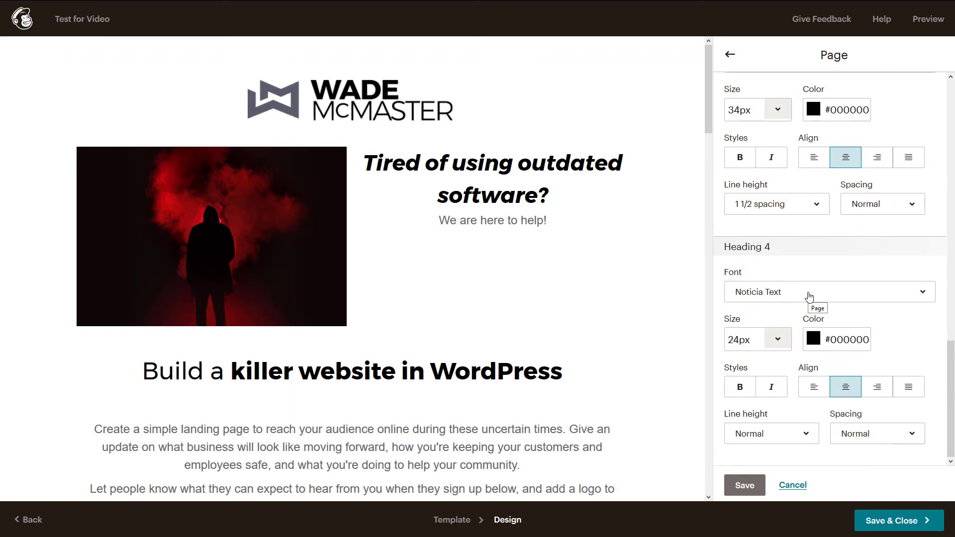
scroll(453, 231, down, 10)
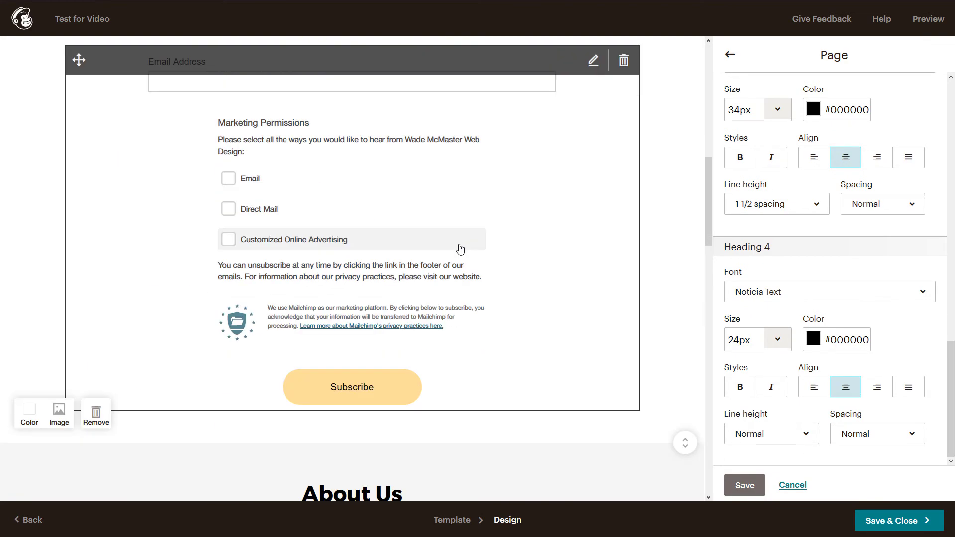
scroll(460, 244, up, 4)
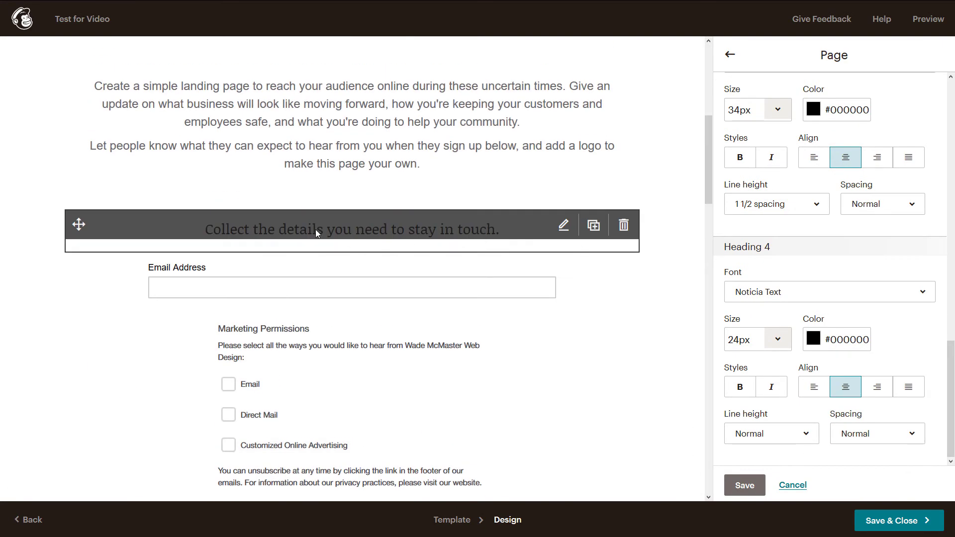
click(775, 298)
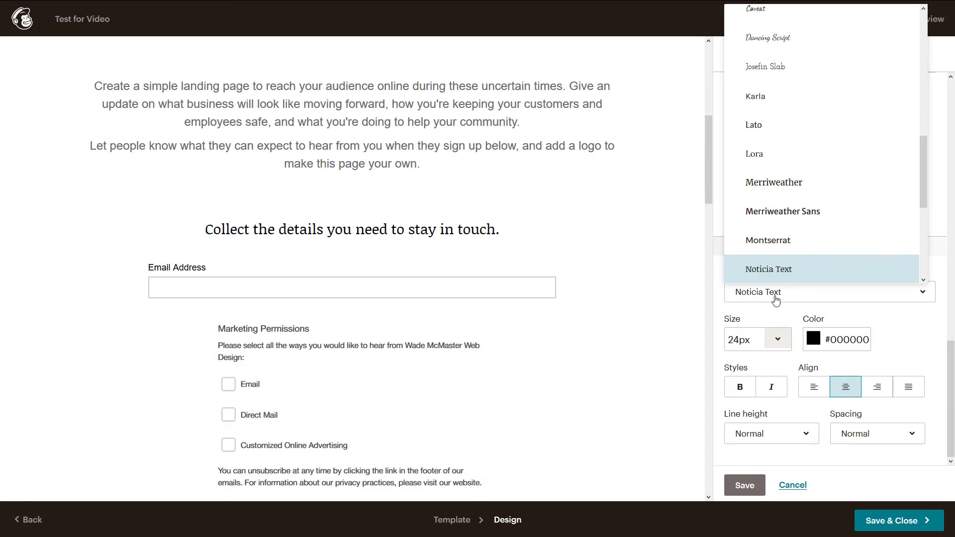
click(781, 246)
scroll(786, 294, up, 3)
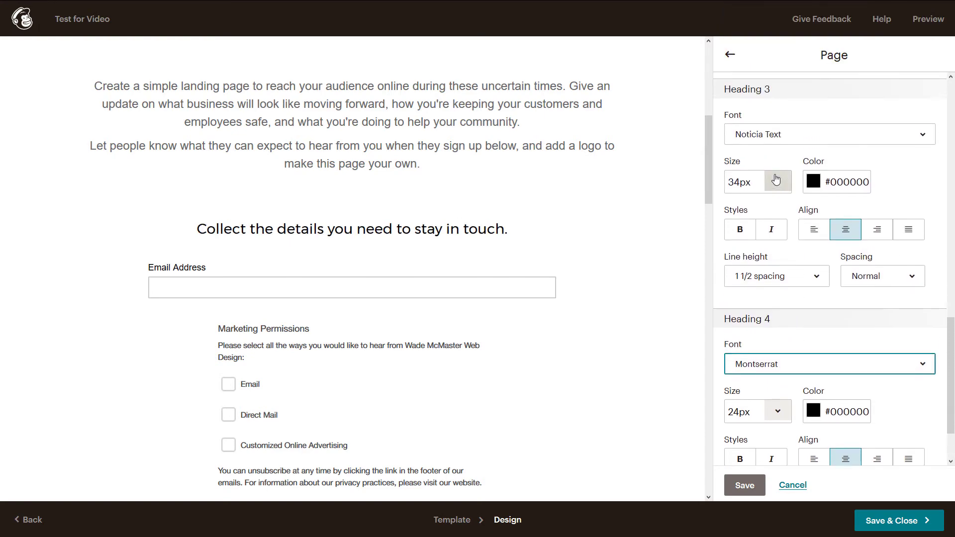
click(780, 200)
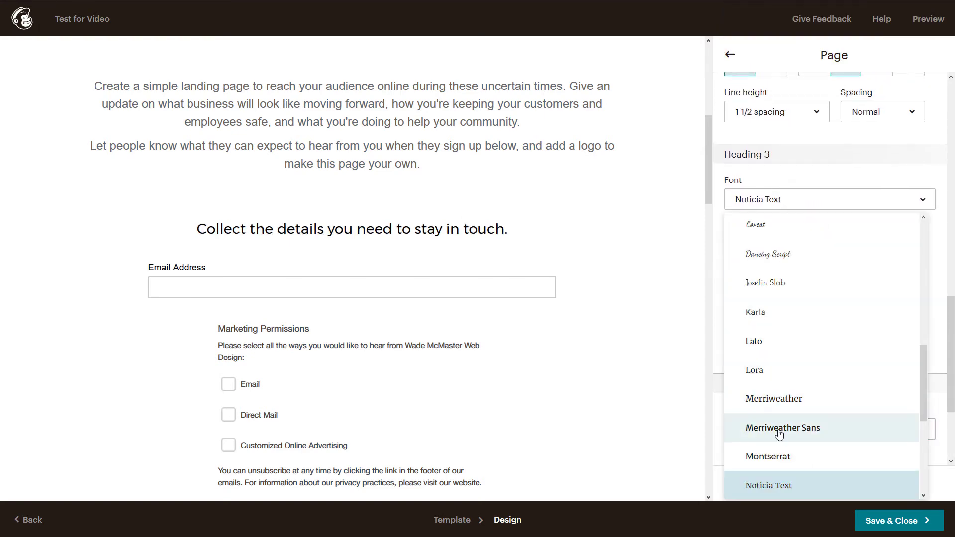
scroll(466, 286, up, 3)
scroll(467, 284, down, 15)
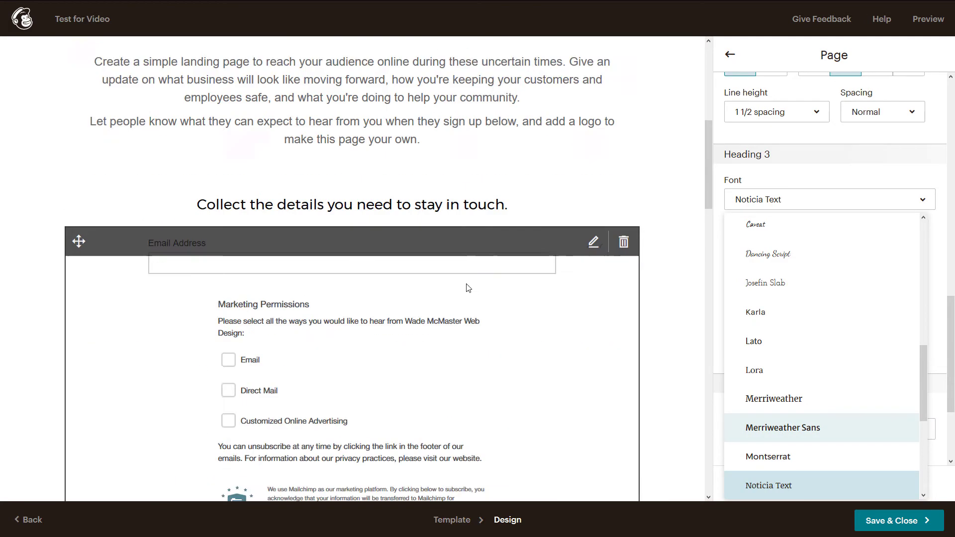
scroll(467, 287, down, 5)
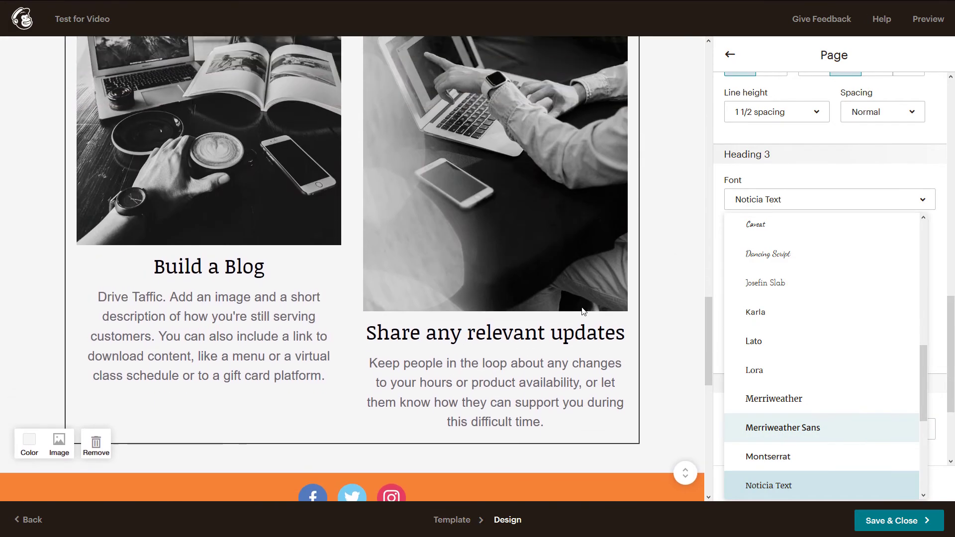
scroll(846, 337, down, 2)
click(875, 188)
scroll(875, 188, down, 3)
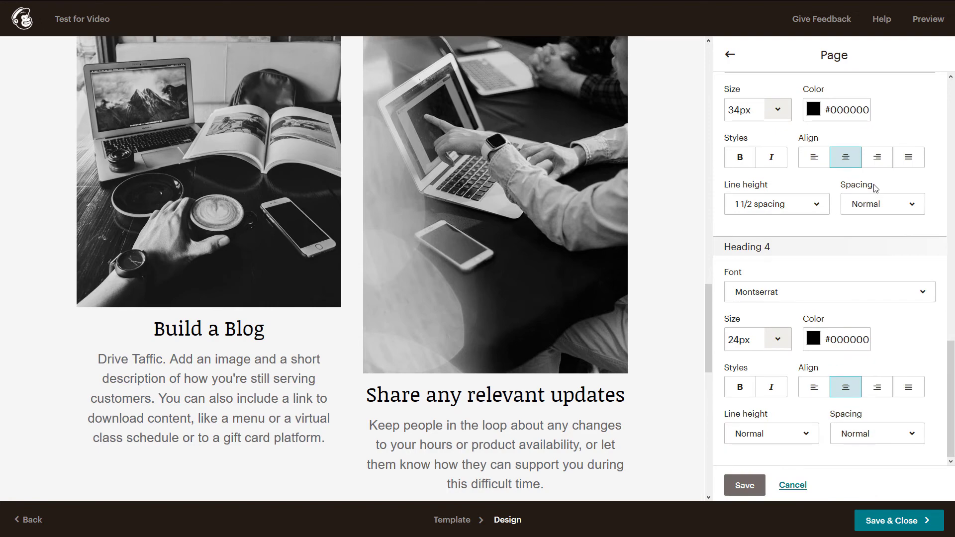
Step: Check through the page style settings once more and save them
scroll(786, 291, up, 12)
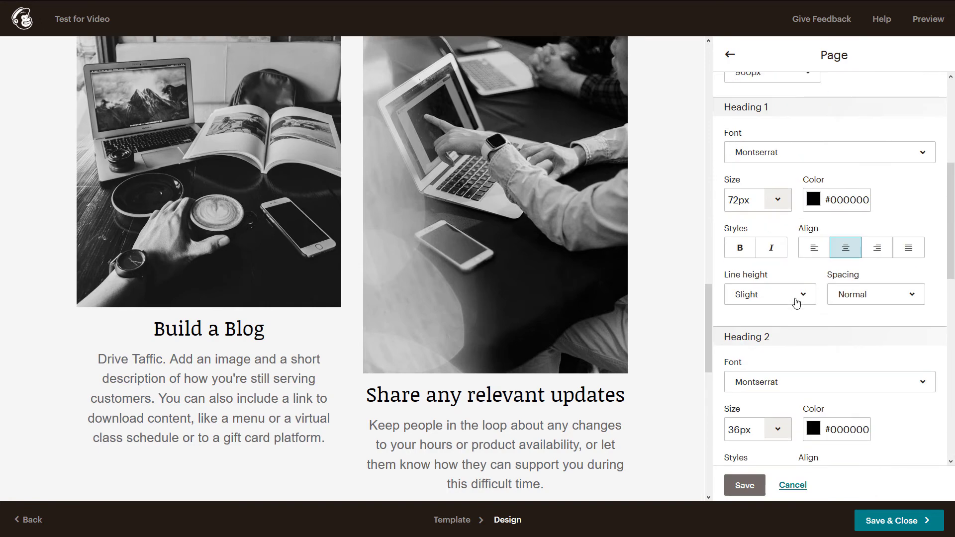
scroll(792, 356, up, 5)
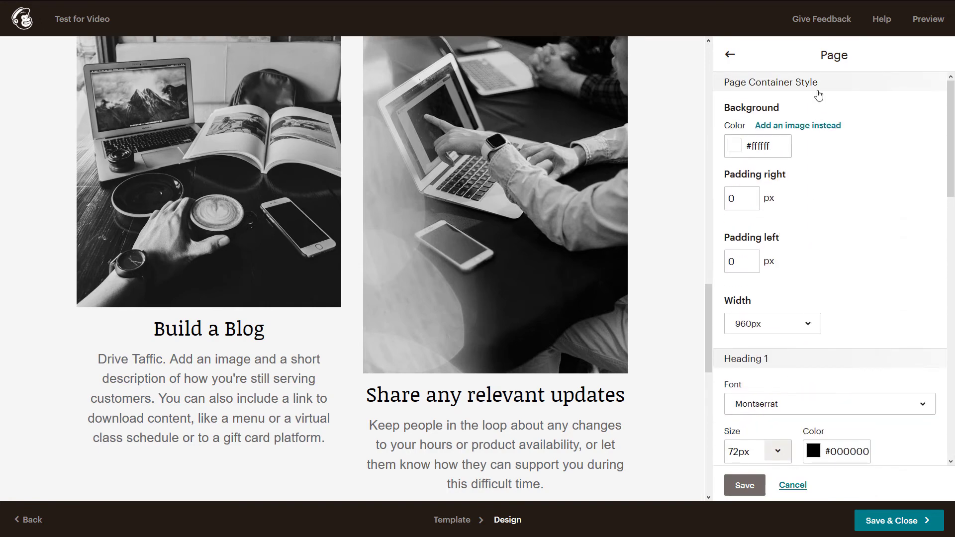
scroll(818, 95, down, 15)
click(745, 485)
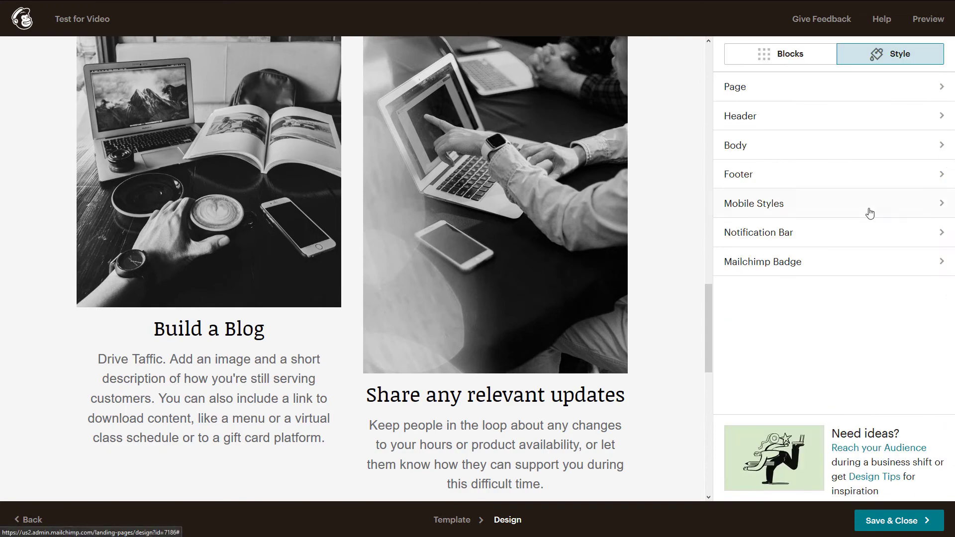
Step: Open the header style settings and set the header container's background color to the white swatch (#ffffff)
click(757, 121)
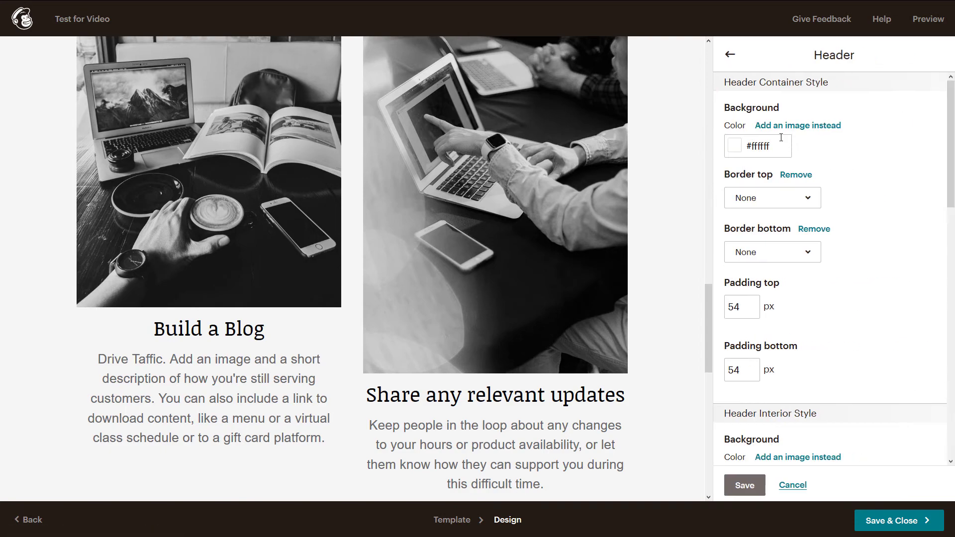
scroll(629, 252, up, 20)
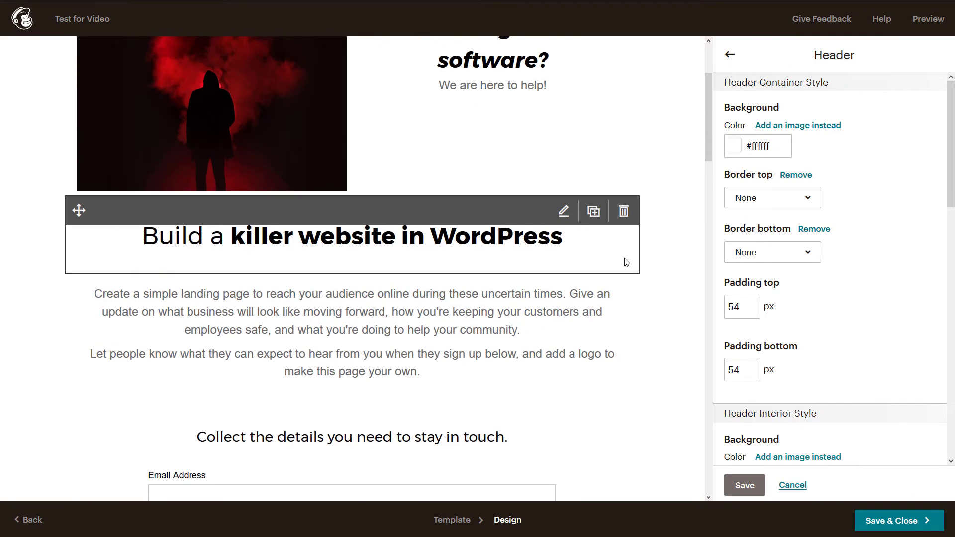
click(734, 146)
drag(754, 161, 778, 139)
click(752, 263)
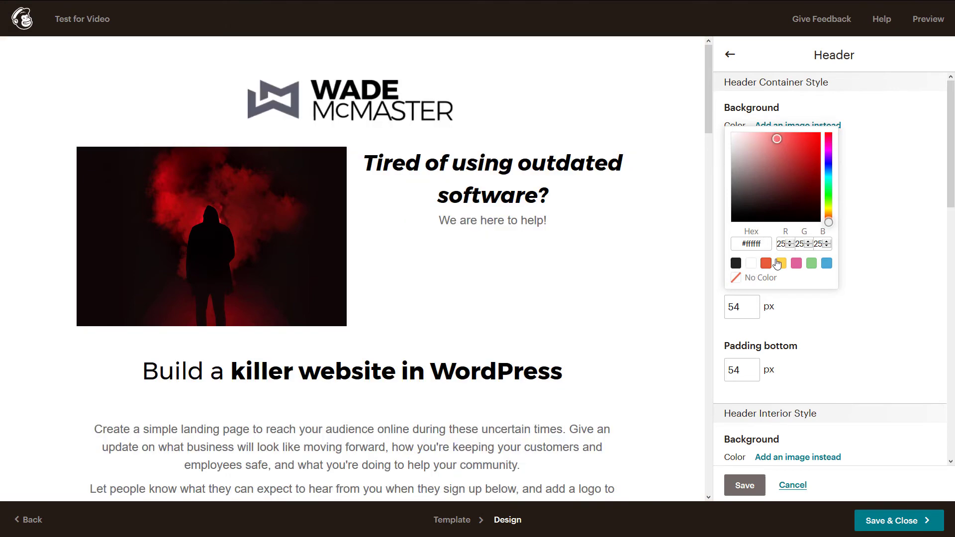
click(913, 165)
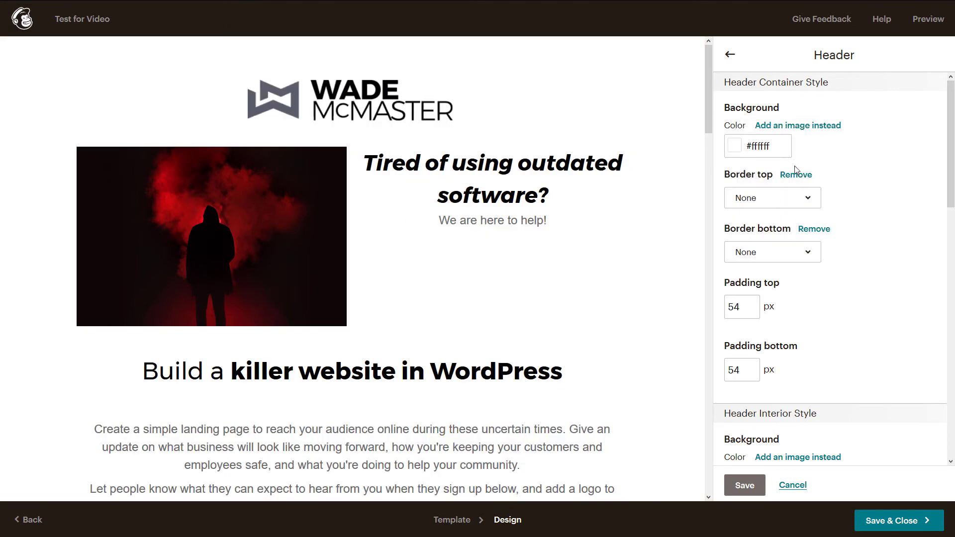
Step: Replace the header container's background color with the stored keyboard-and-banknote image make-money-online.jpg
click(802, 126)
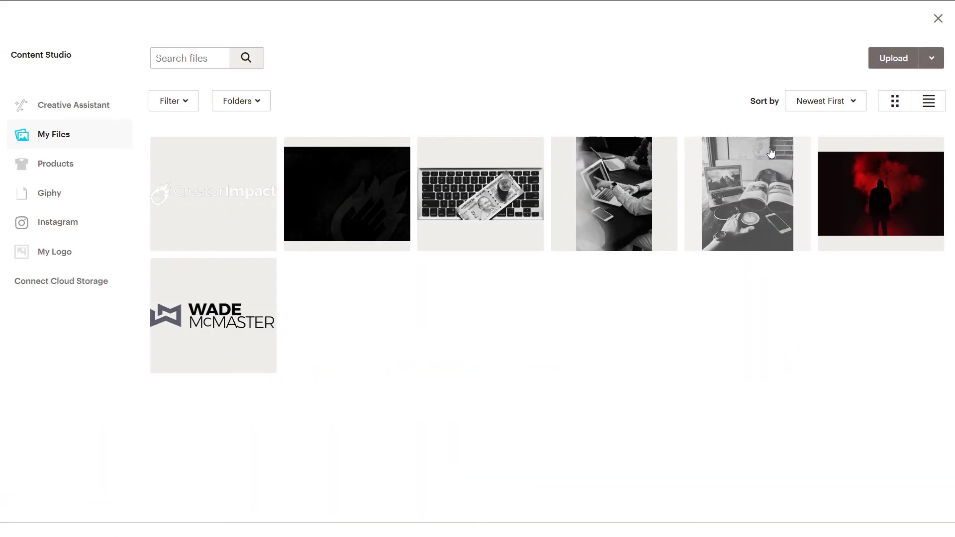
click(499, 206)
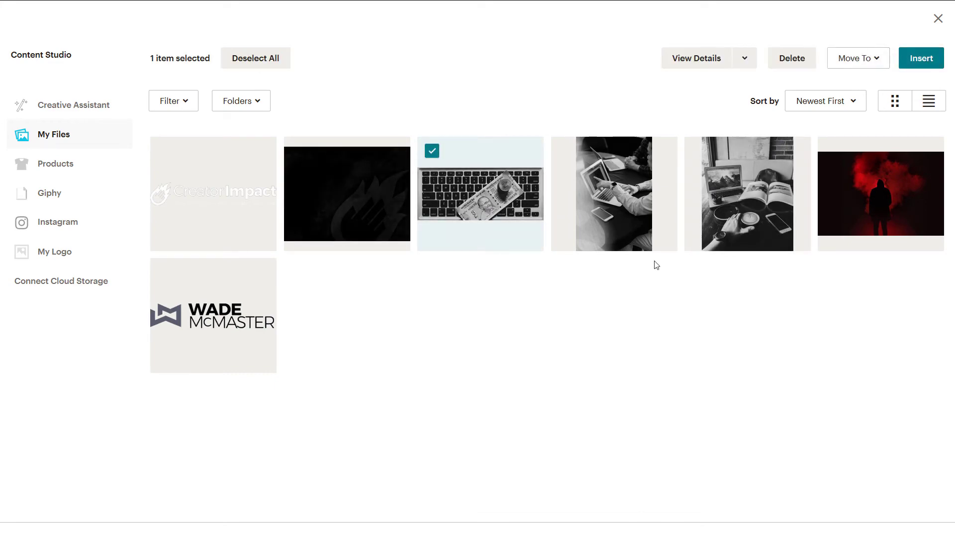
click(921, 59)
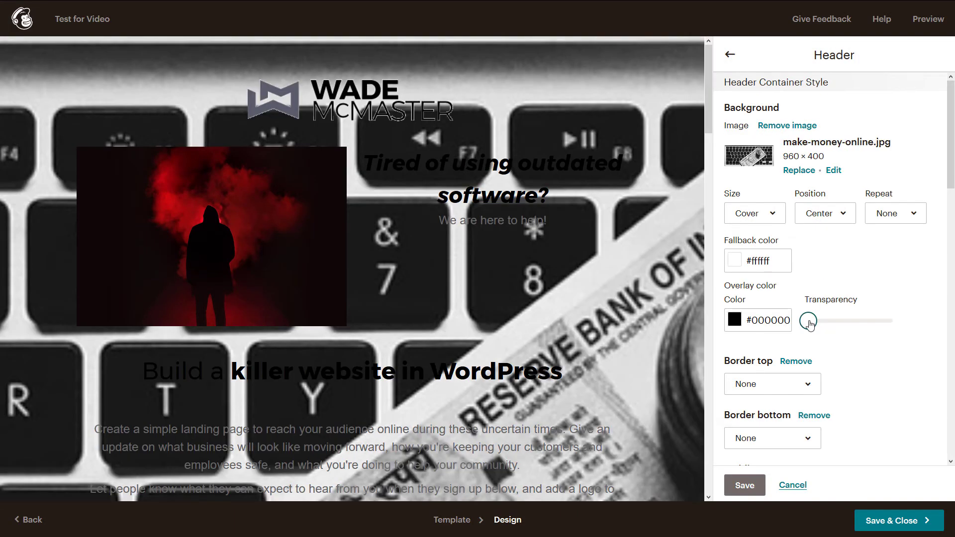
Step: Give the header background image a white (#ffffff) overlay with the transparency slider set near its maximum
drag(810, 324, 876, 329)
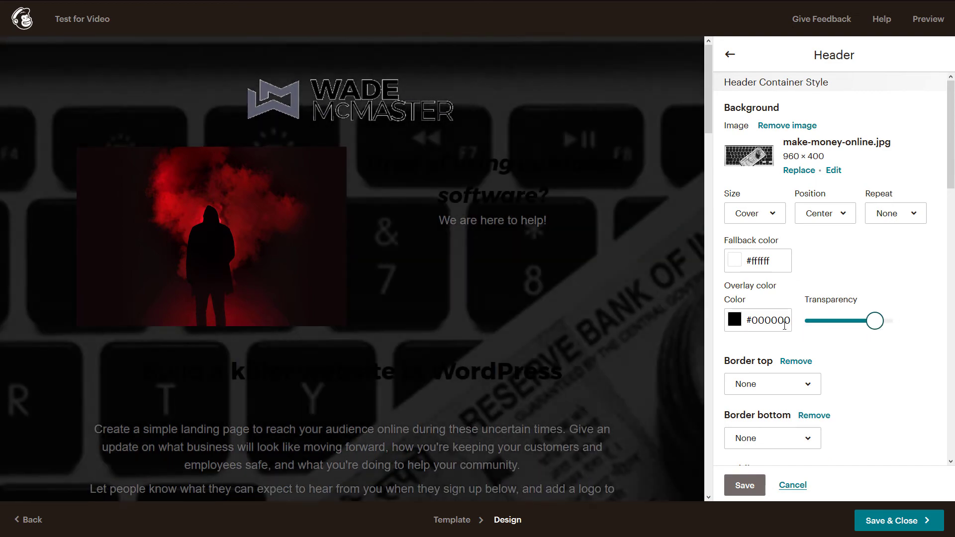
click(735, 321)
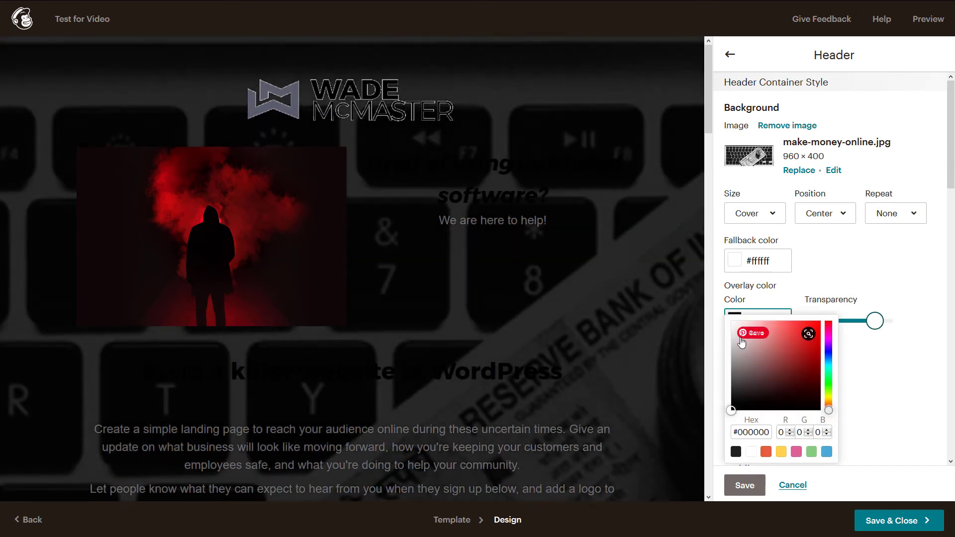
click(751, 452)
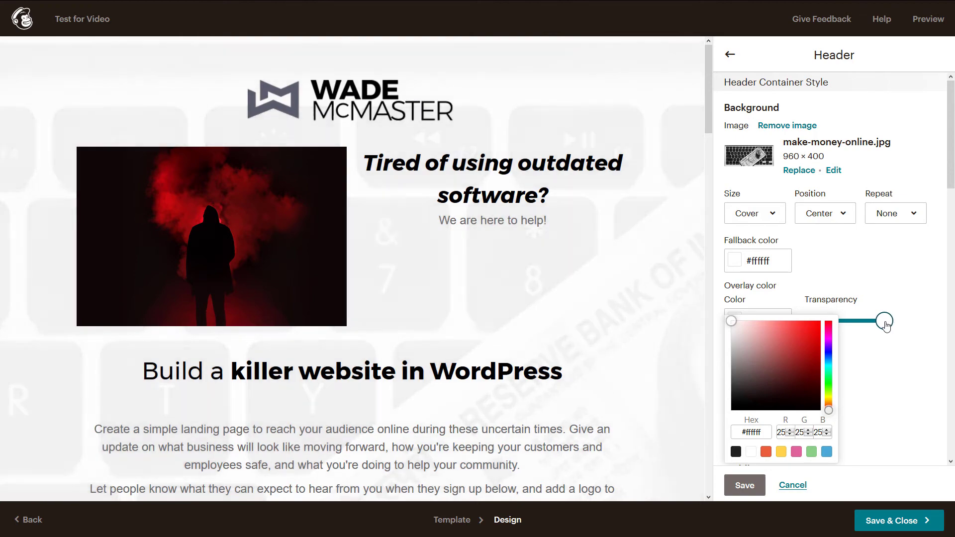
click(883, 323)
Step: Check the overlay down the page, save the header styles, and open the body style settings
scroll(489, 209, down, 3)
scroll(501, 269, down, 10)
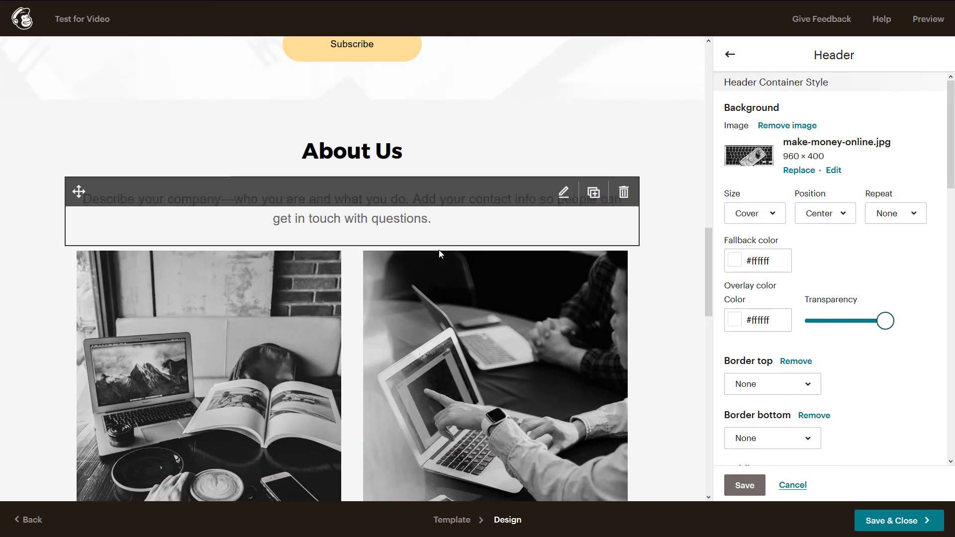
scroll(821, 278, down, 5)
scroll(880, 254, up, 5)
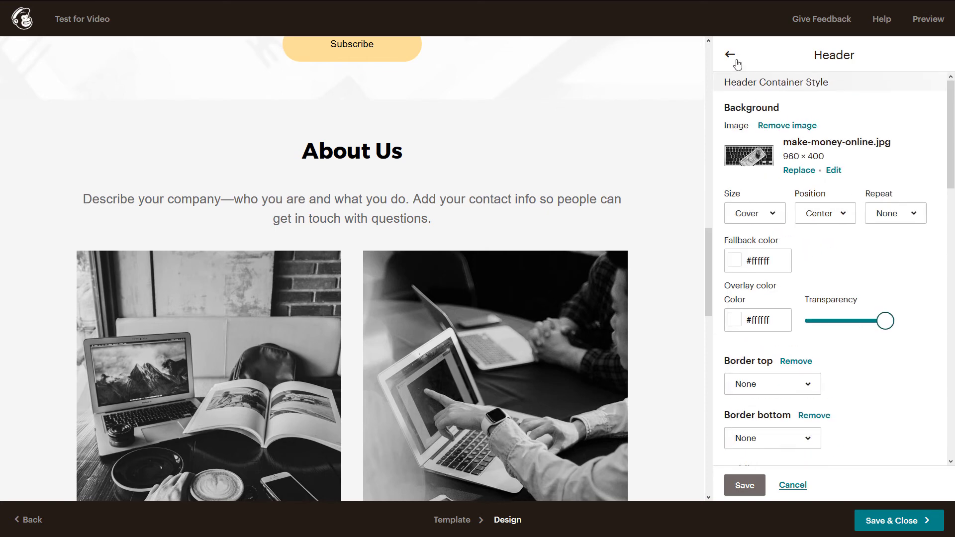
click(745, 485)
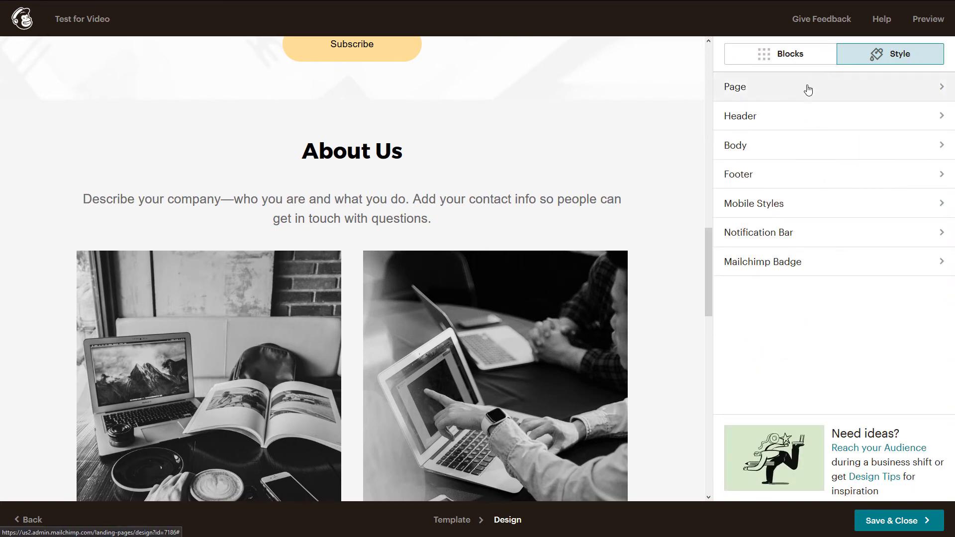
click(787, 146)
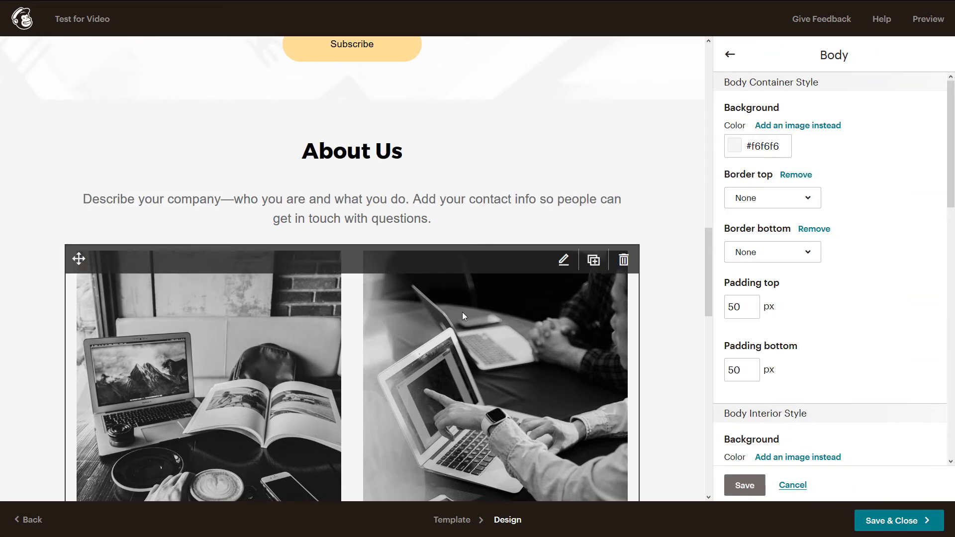
Step: Set the body container's background color to the dark swatch (#222222)
click(734, 146)
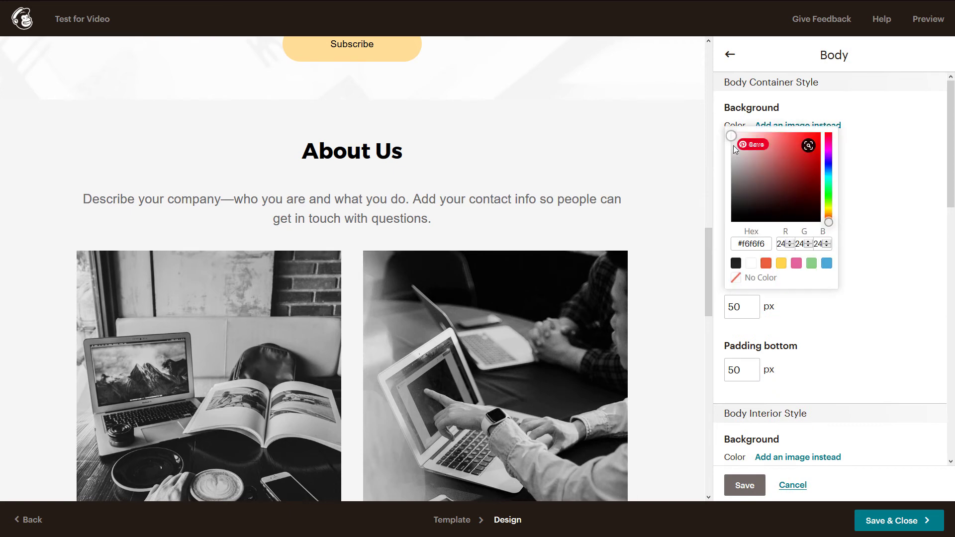
click(736, 264)
click(894, 313)
scroll(772, 244, down, 4)
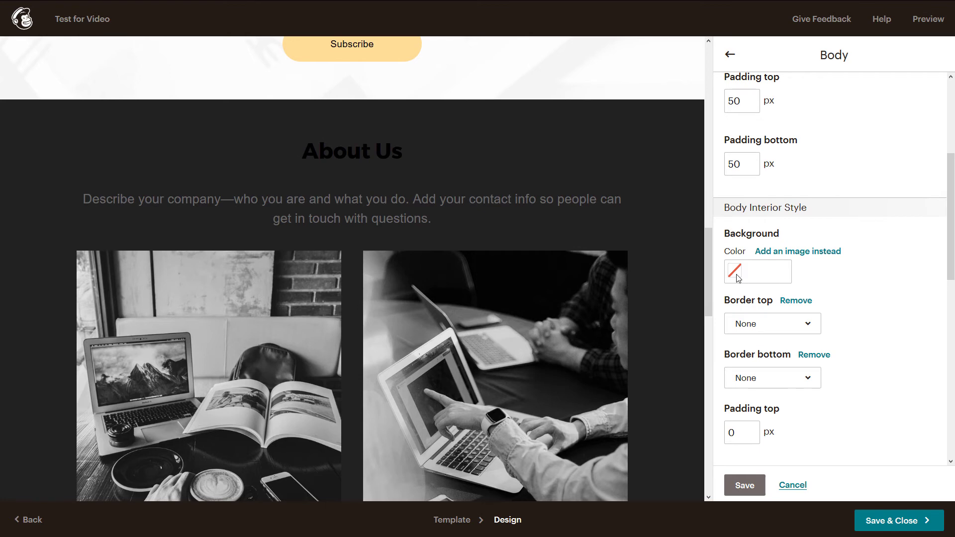
Step: Set the body text color to white (#ffffff) for the About Us section and its image captions
scroll(824, 247, down, 10)
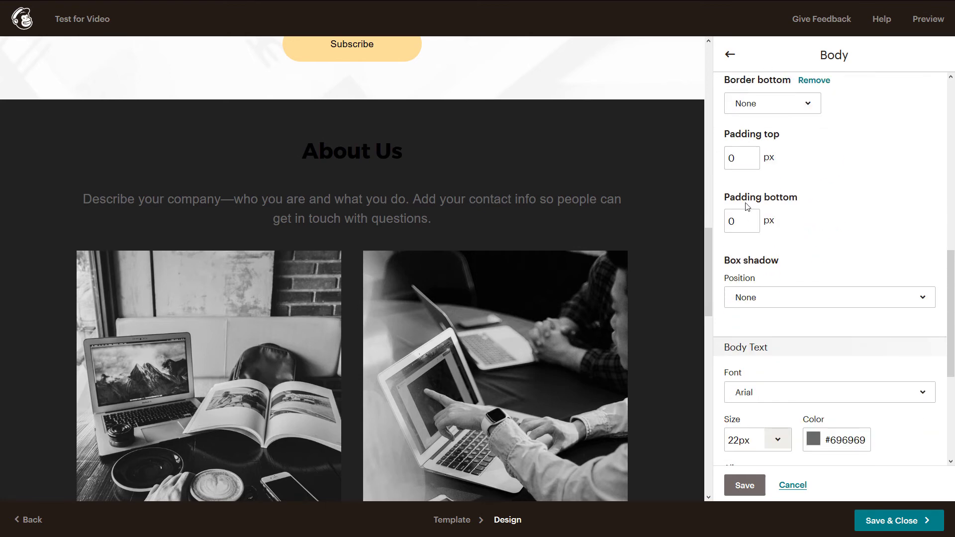
scroll(437, 188, down, 6)
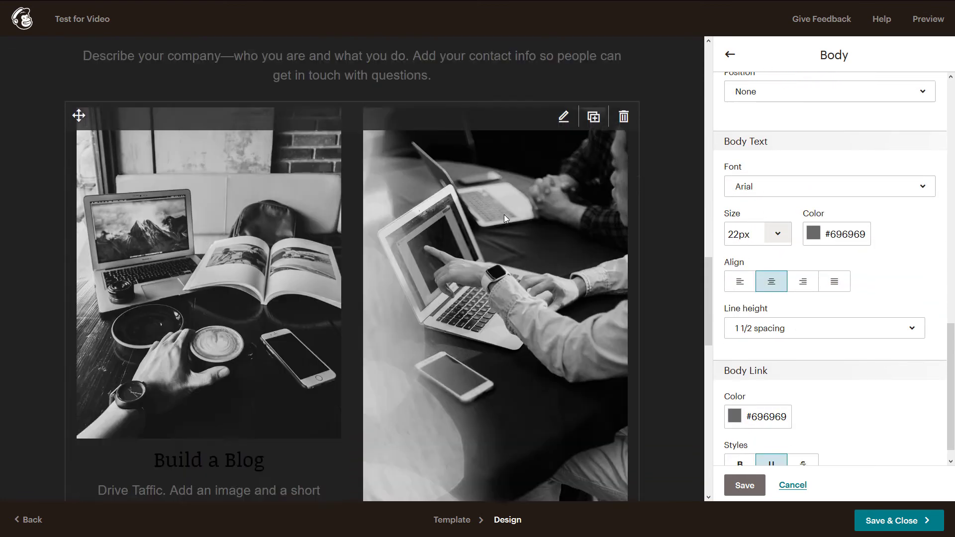
scroll(819, 335, down, 1)
click(739, 401)
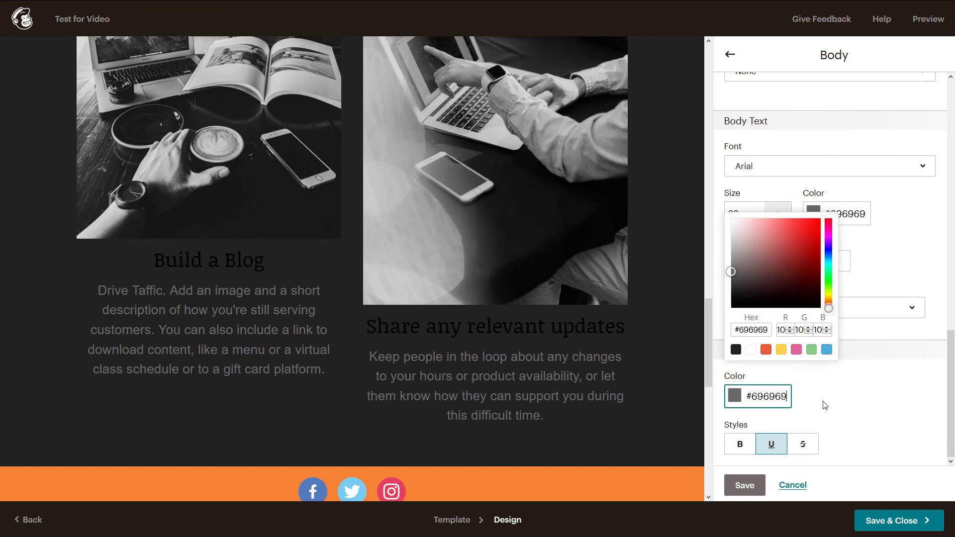
click(836, 368)
scroll(834, 320, up, 8)
scroll(828, 313, up, 2)
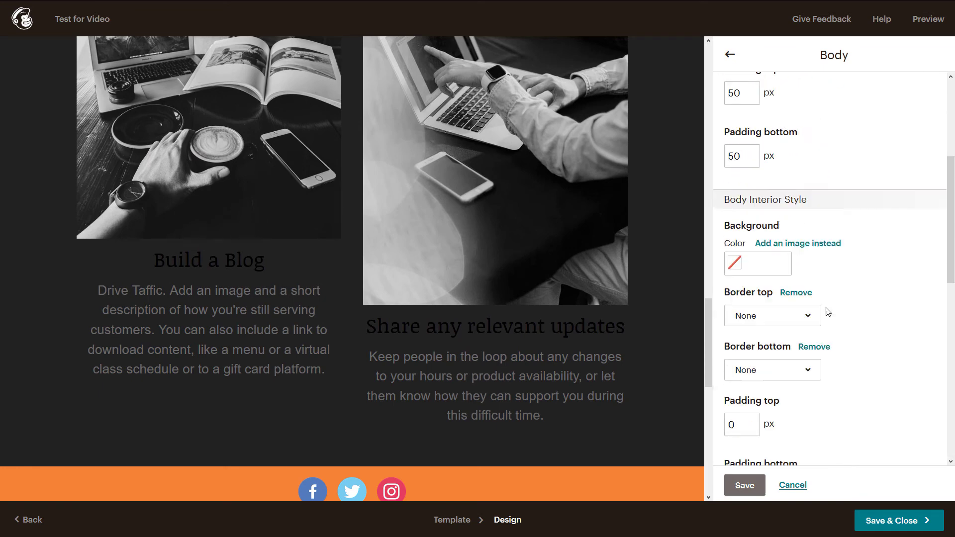
scroll(826, 311, down, 7)
click(814, 351)
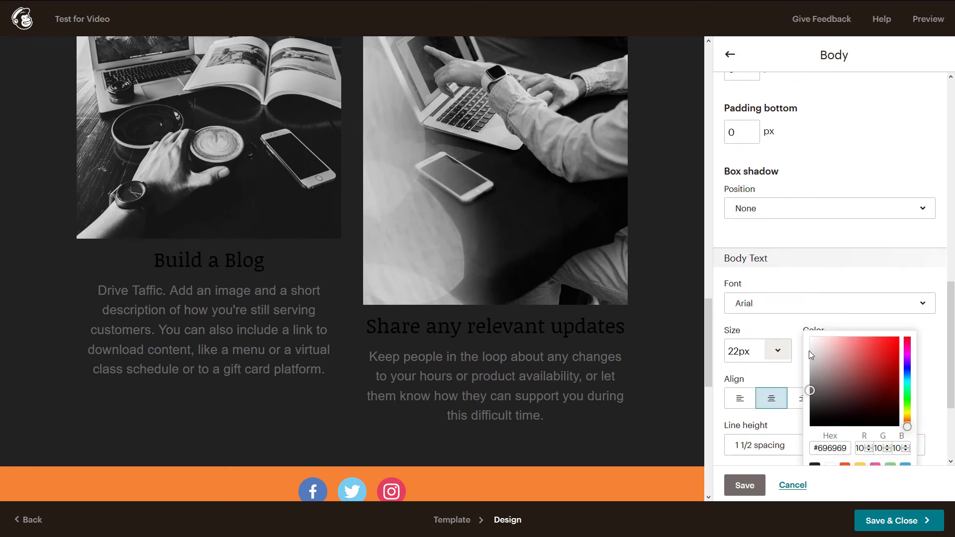
scroll(827, 414, down, 2)
click(830, 400)
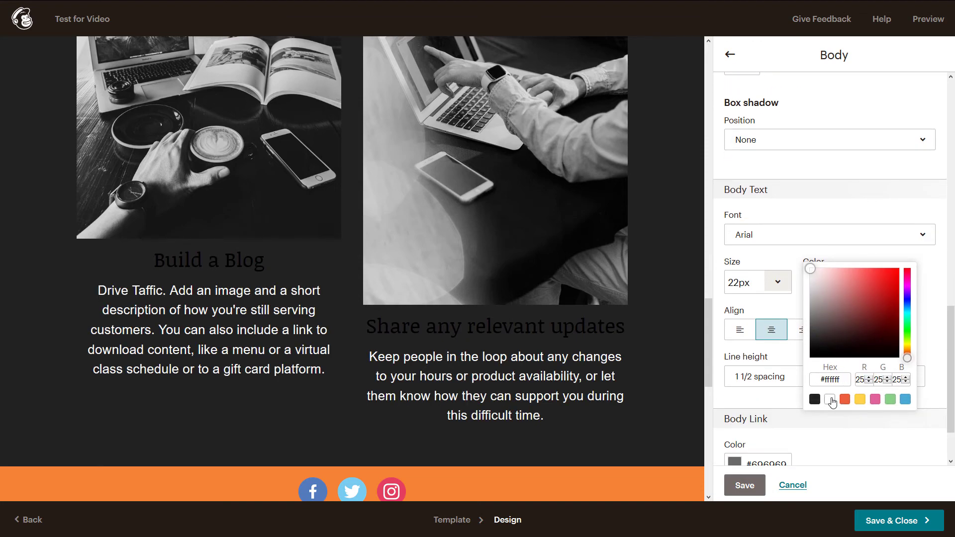
scroll(407, 322, up, 4)
click(816, 207)
scroll(828, 348, down, 2)
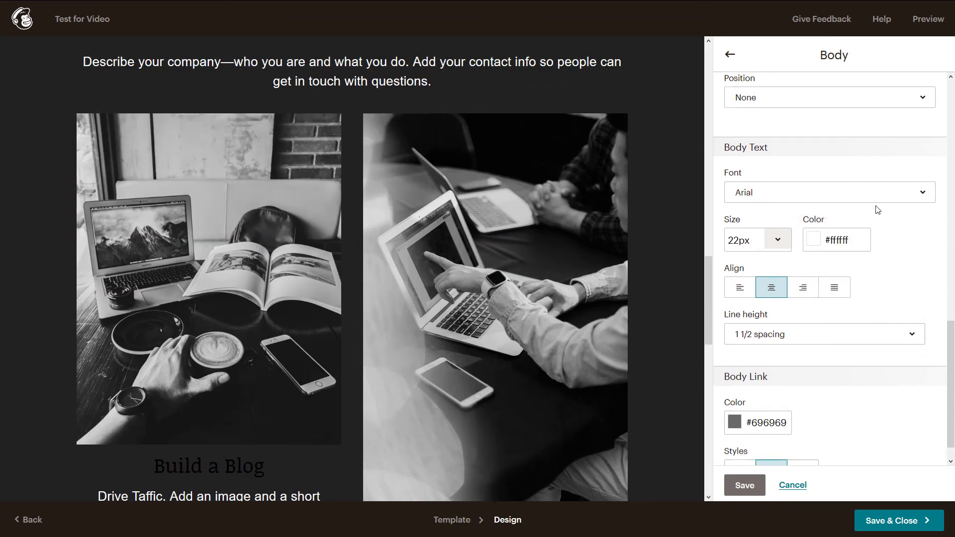
Step: Change the body container's background color to the white swatch behind the About Us section
scroll(830, 366, up, 15)
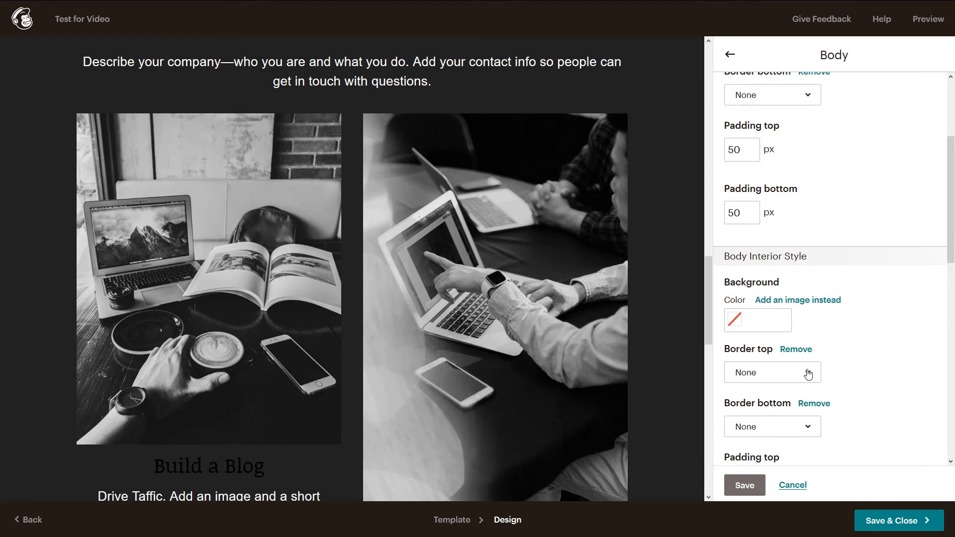
scroll(803, 348, down, 2)
scroll(826, 273, up, 2)
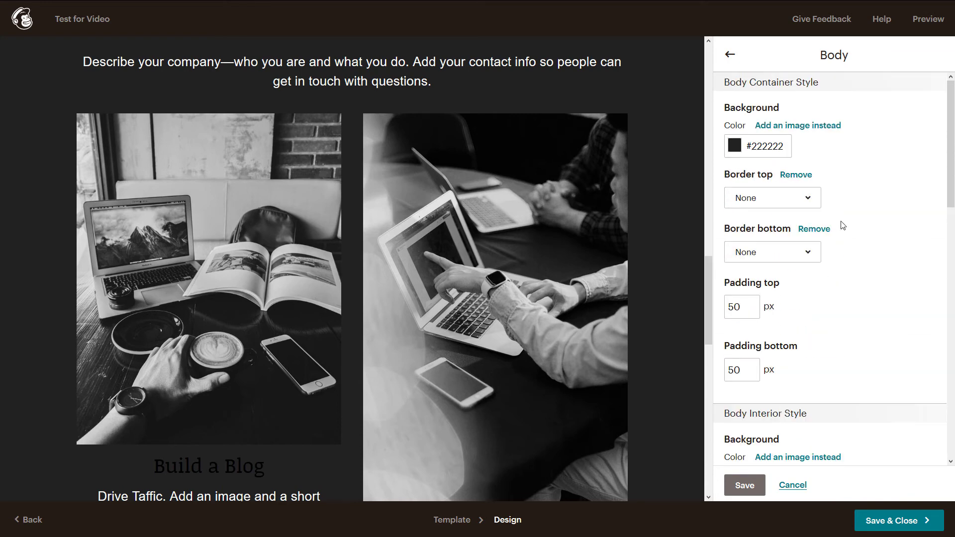
scroll(646, 261, up, 5)
scroll(441, 259, down, 3)
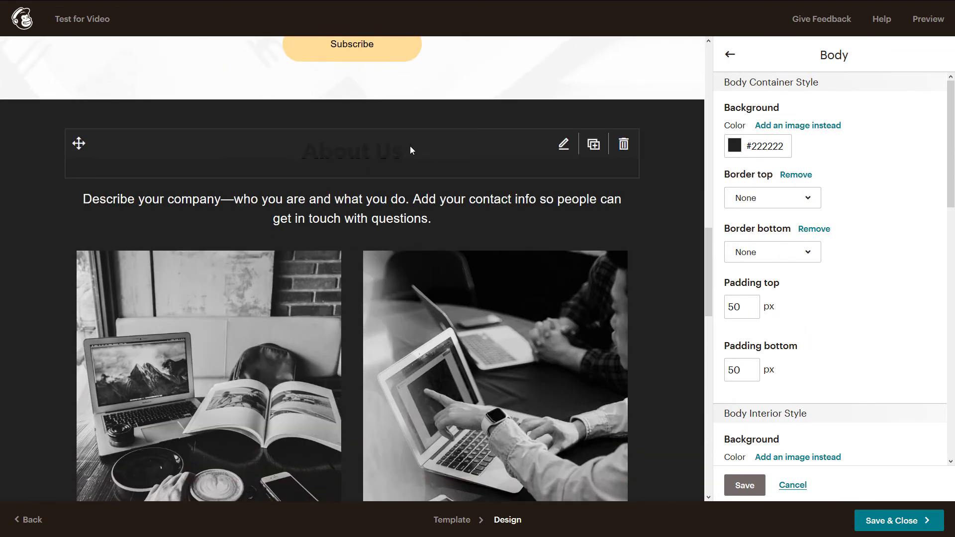
click(731, 149)
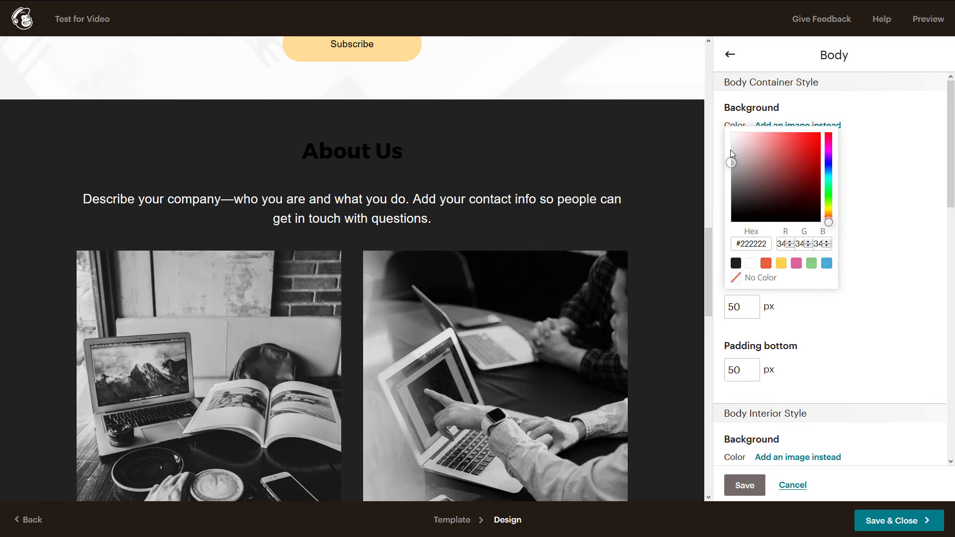
click(751, 263)
Step: Set the body text color to black (#000000), check the page, and return to the list of style sections
scroll(844, 286, down, 7)
scroll(796, 249, up, 3)
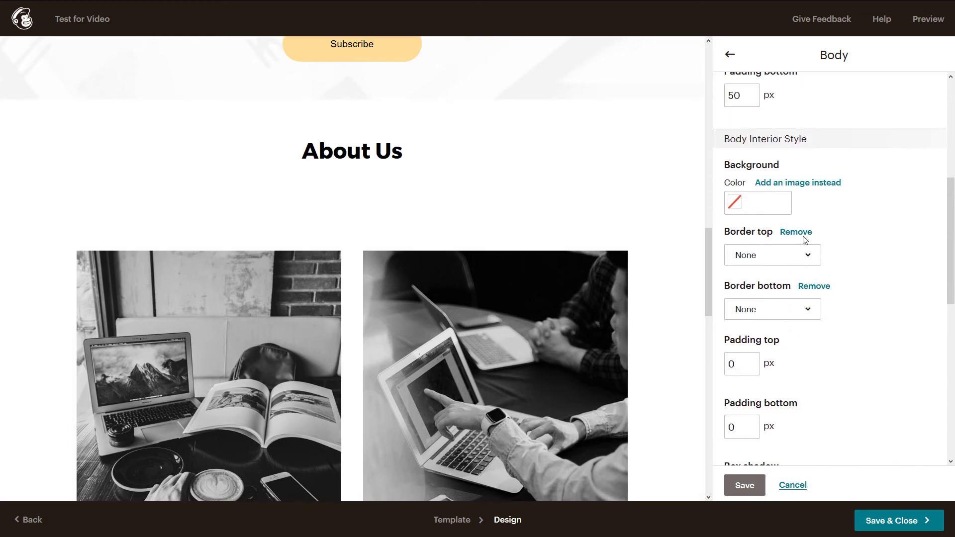
scroll(801, 258, down, 2)
scroll(799, 279, up, 4)
scroll(810, 273, down, 2)
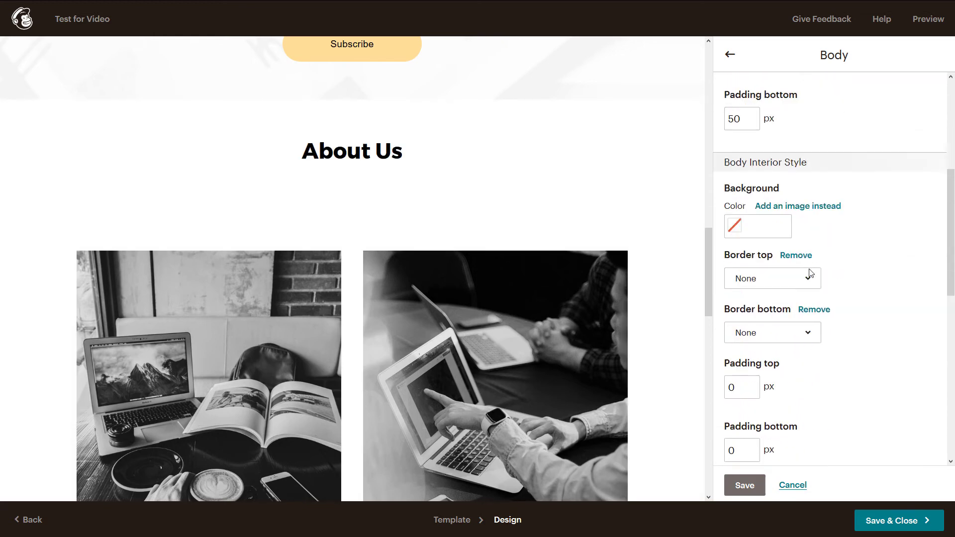
scroll(810, 273, down, 7)
click(819, 303)
click(811, 378)
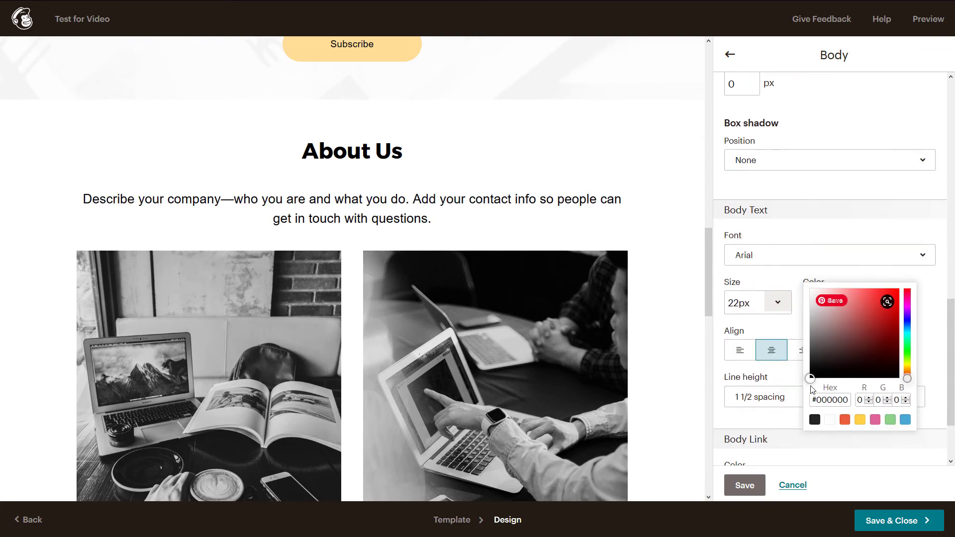
click(874, 225)
scroll(572, 231, up, 7)
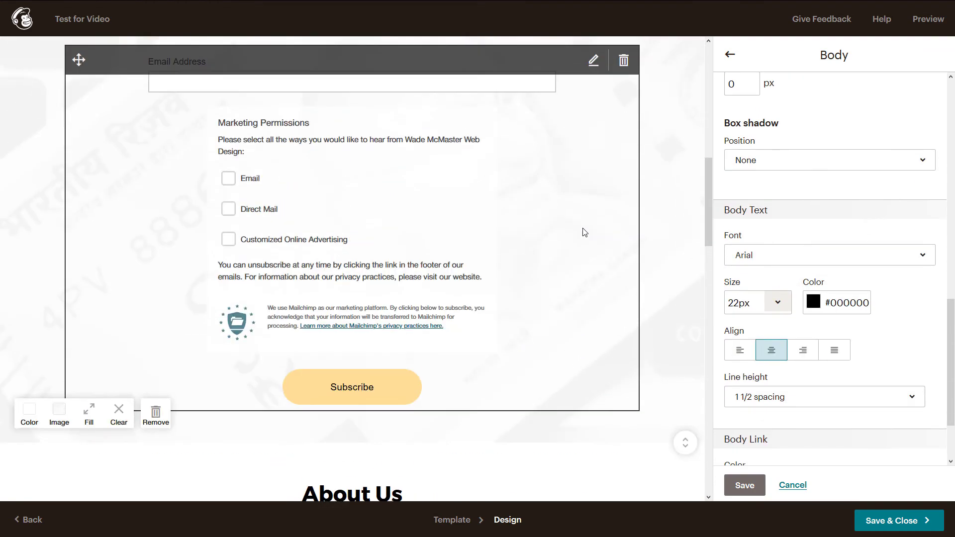
scroll(579, 230, down, 11)
scroll(577, 209, down, 10)
click(732, 55)
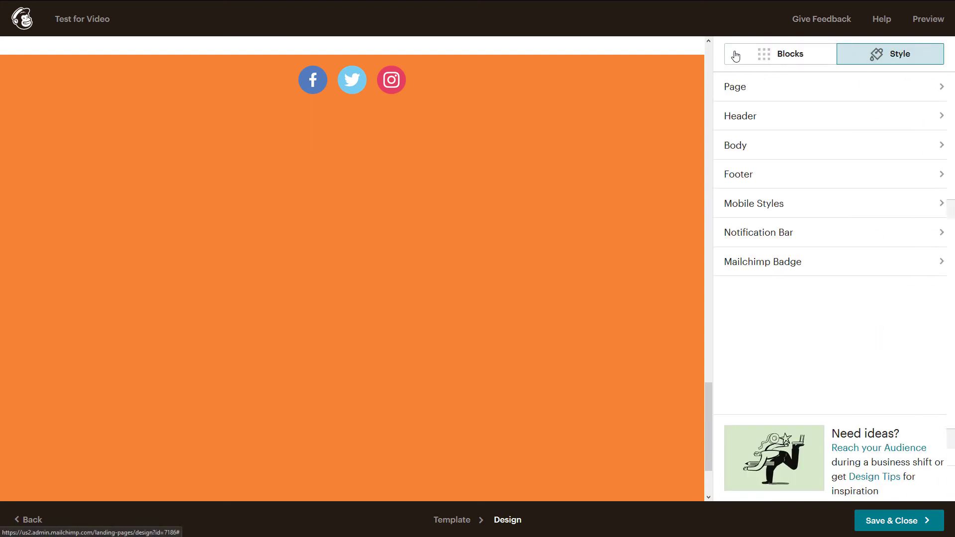
Step: Set the footer background color to dark grey (#2c2c2c), check the page, and leave the footer style settings
click(772, 175)
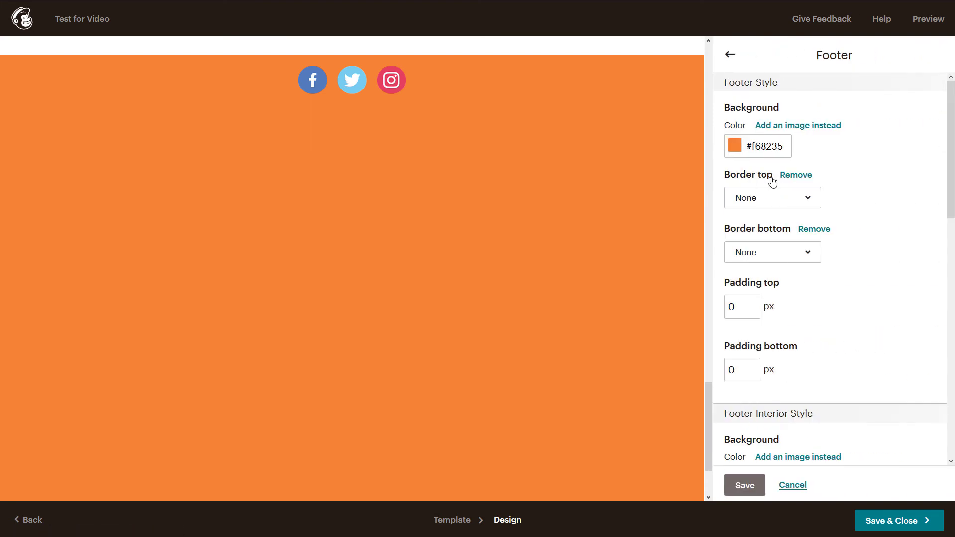
scroll(512, 260, up, 15)
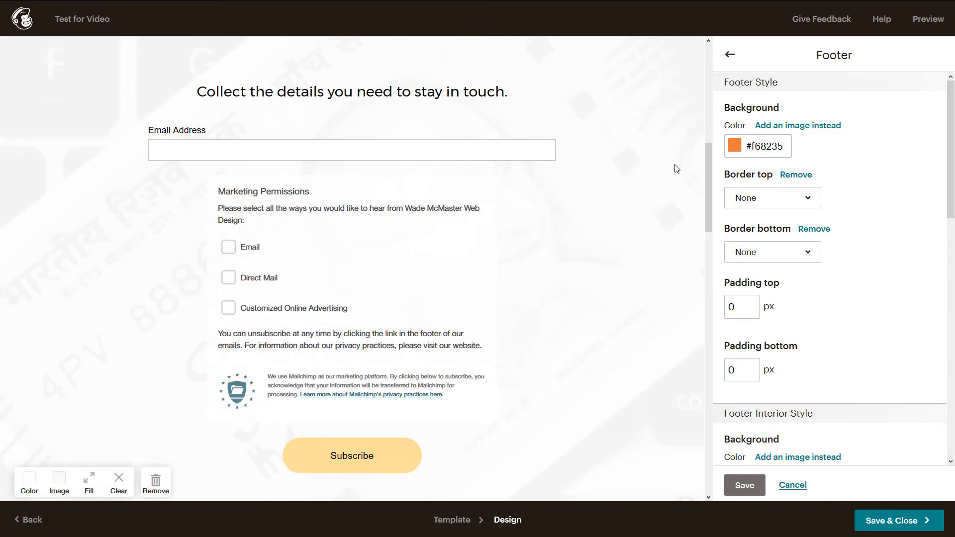
click(734, 146)
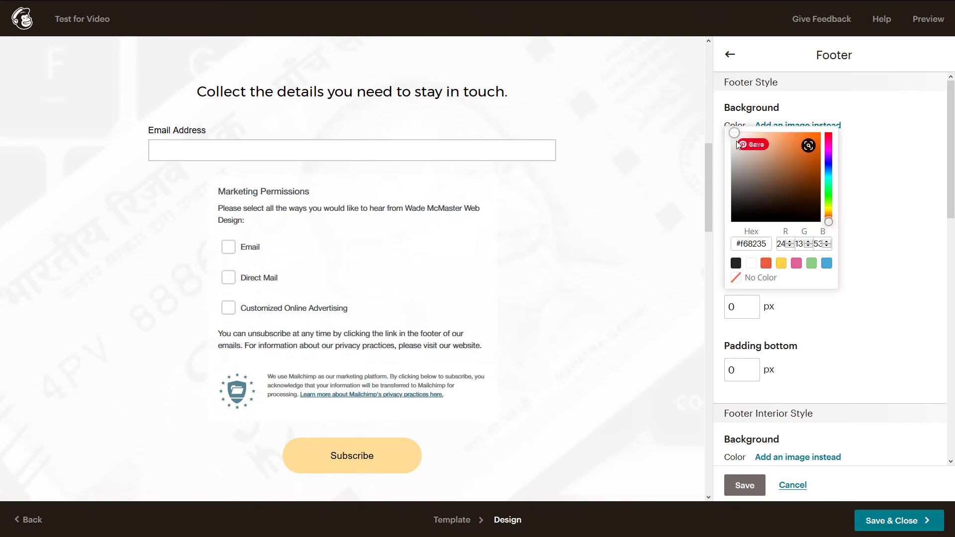
click(725, 209)
scroll(459, 309, down, 15)
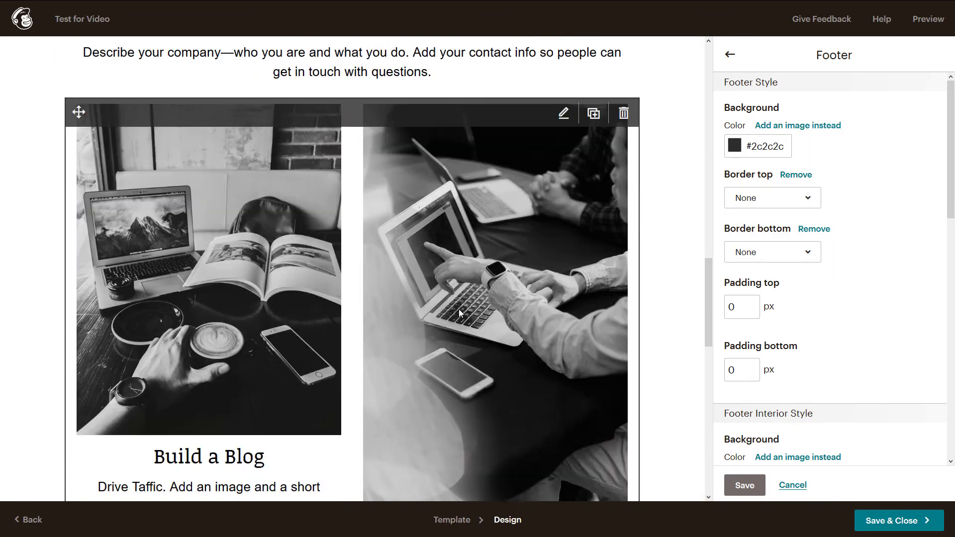
scroll(459, 309, up, 6)
scroll(481, 341, up, 20)
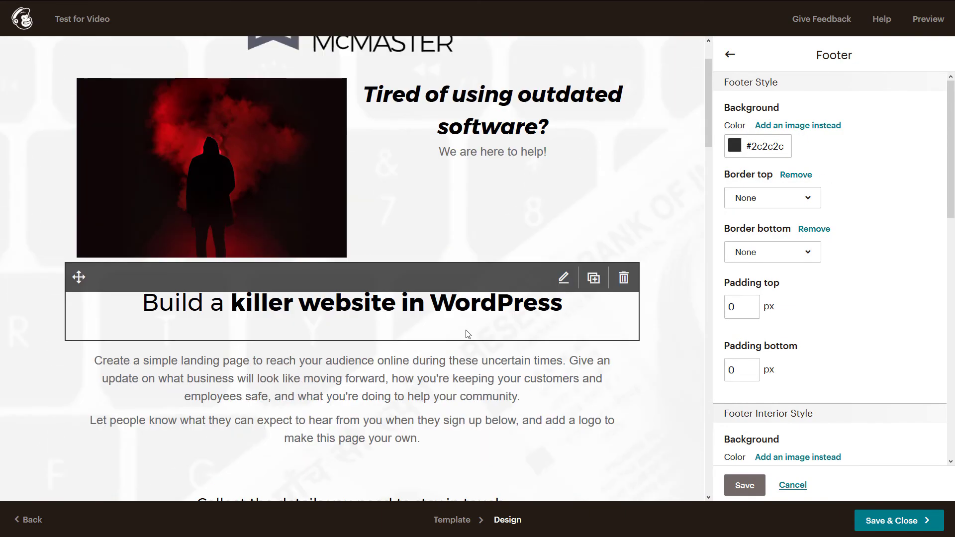
scroll(742, 183, down, 5)
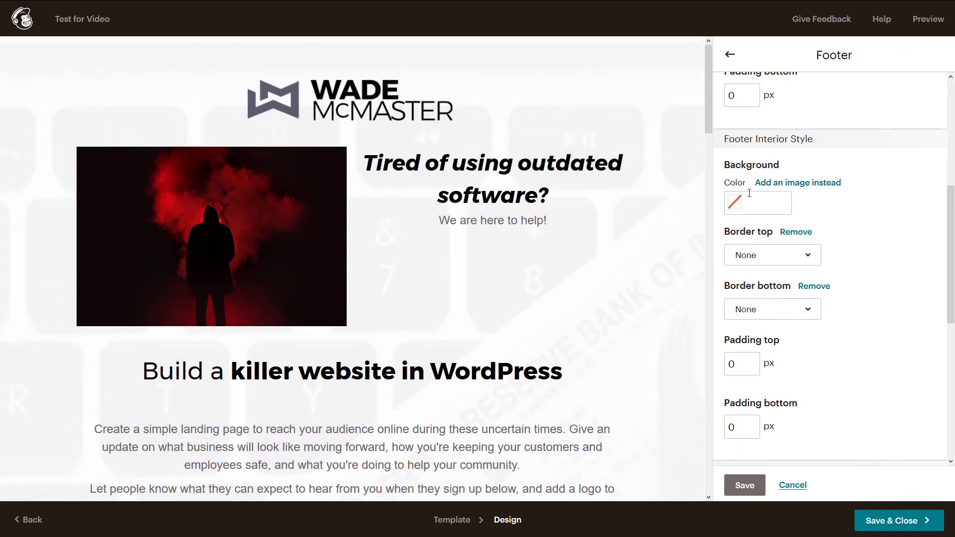
click(731, 59)
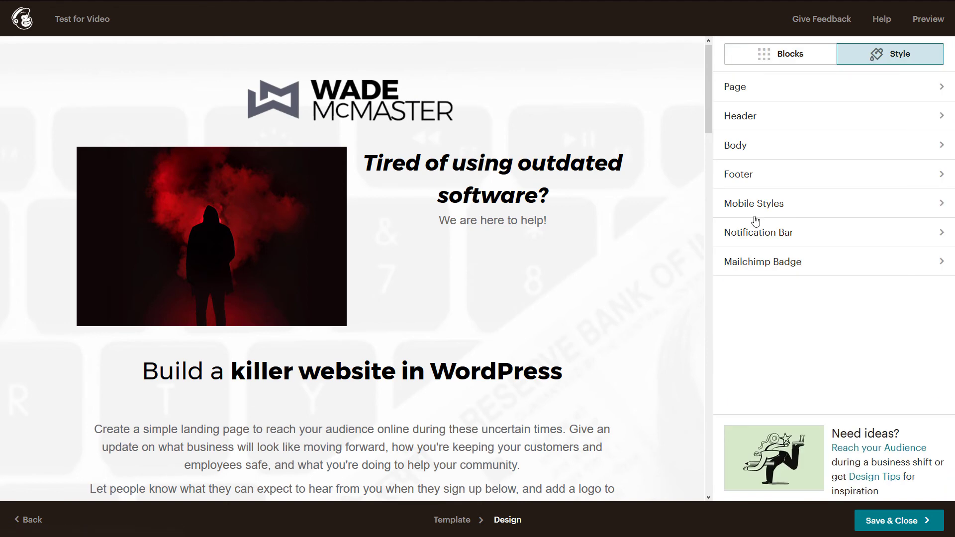
Step: Open the mobile style settings and look through the heading, body and footer text sizes and line heights
click(771, 214)
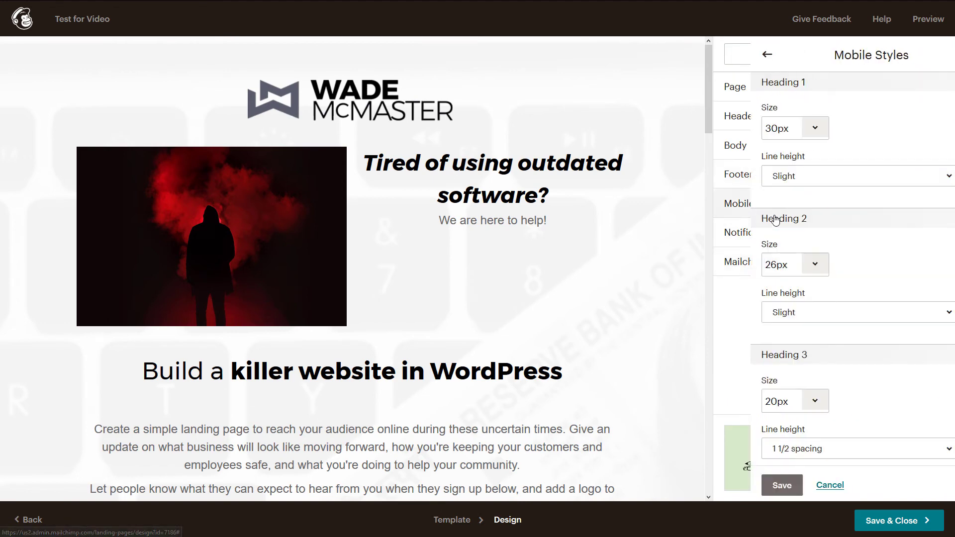
scroll(789, 139, down, 6)
scroll(764, 349, down, 3)
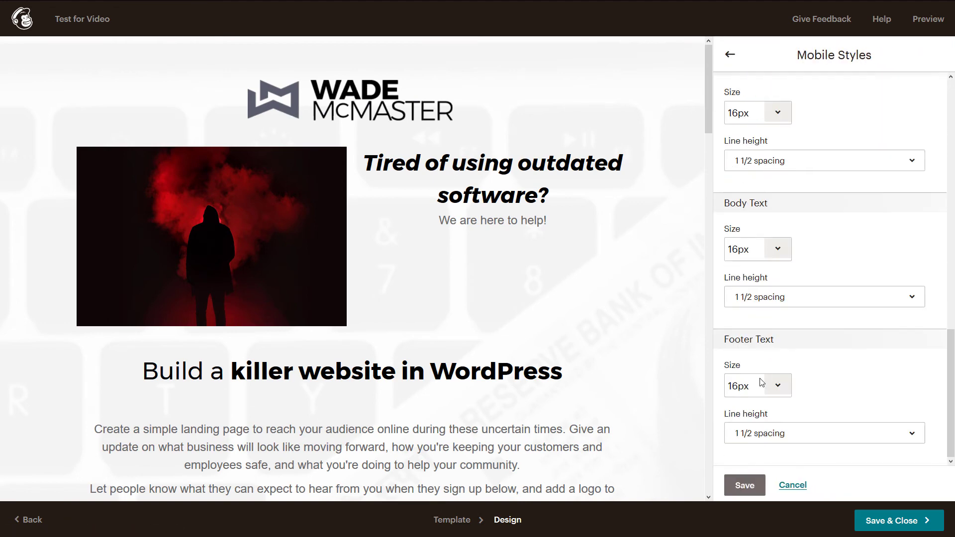
scroll(761, 382, up, 10)
scroll(693, 90, down, 3)
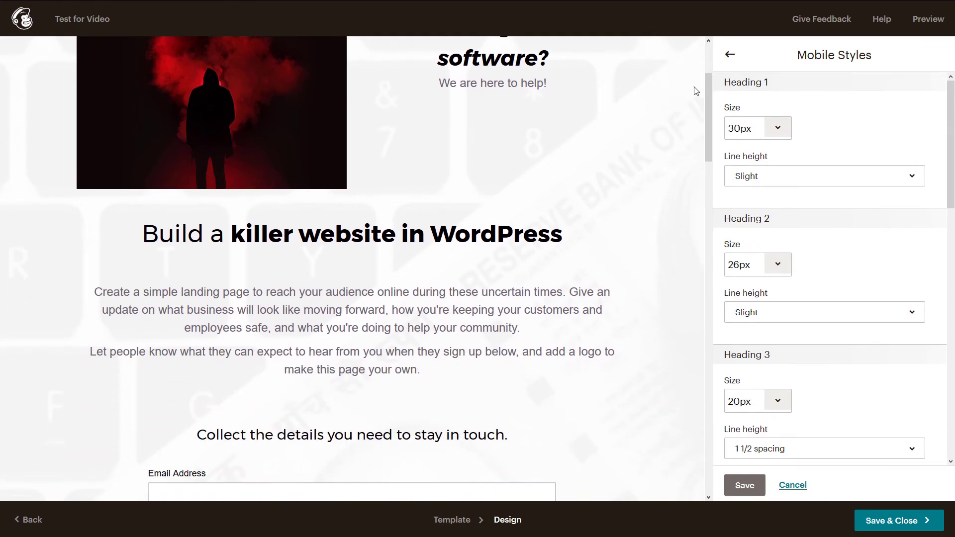
Step: Preview the landing page in its desktop and mobile versions, and return to the page editor
drag(709, 84, 711, 61)
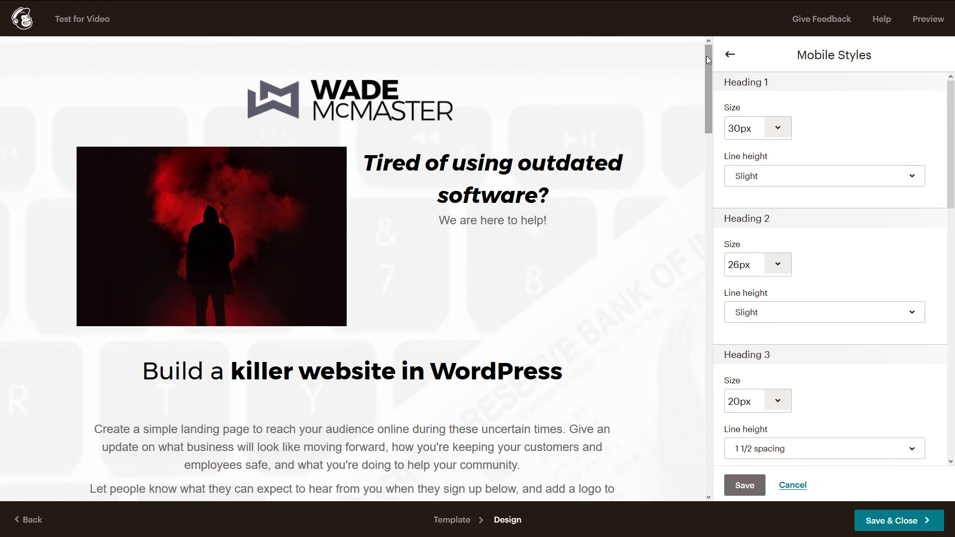
click(191, 227)
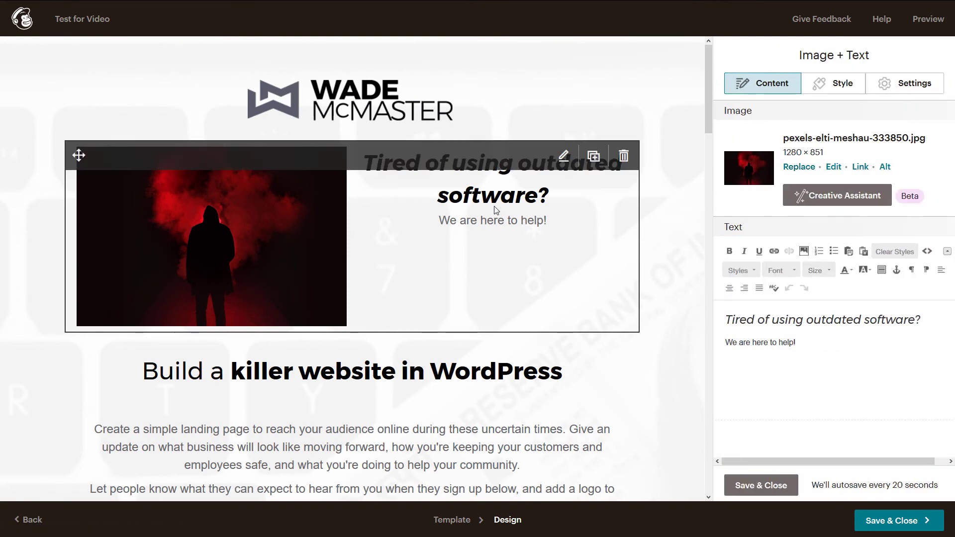
click(929, 23)
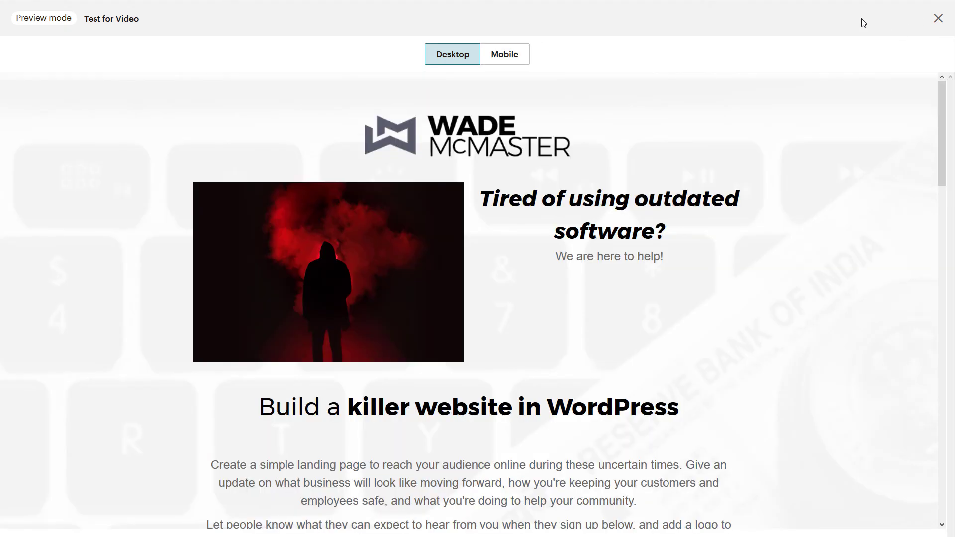
drag(942, 94, 565, 40)
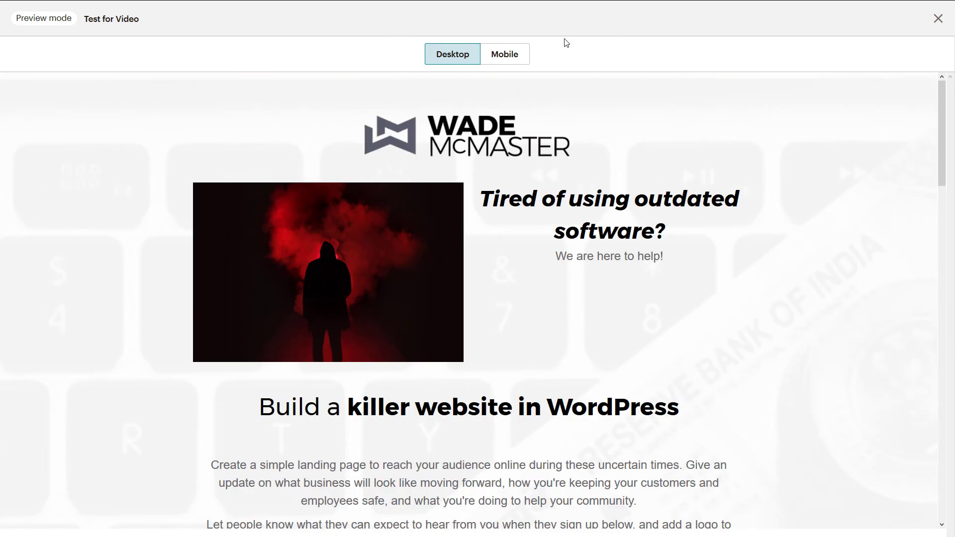
click(516, 58)
drag(568, 135, 604, 168)
click(938, 19)
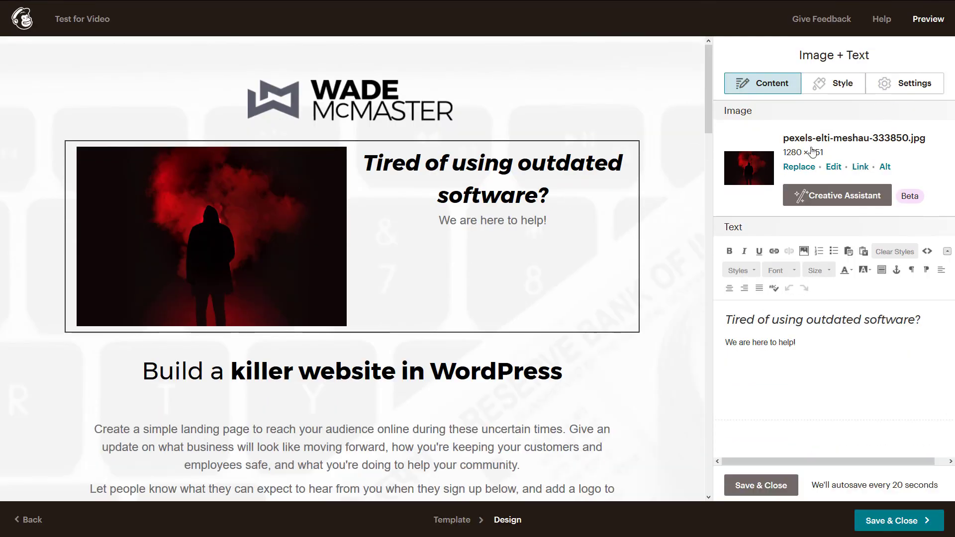
Step: Save and close the image and text block, and save the finished design to return to the page's publishing checklist
scroll(691, 168, down, 5)
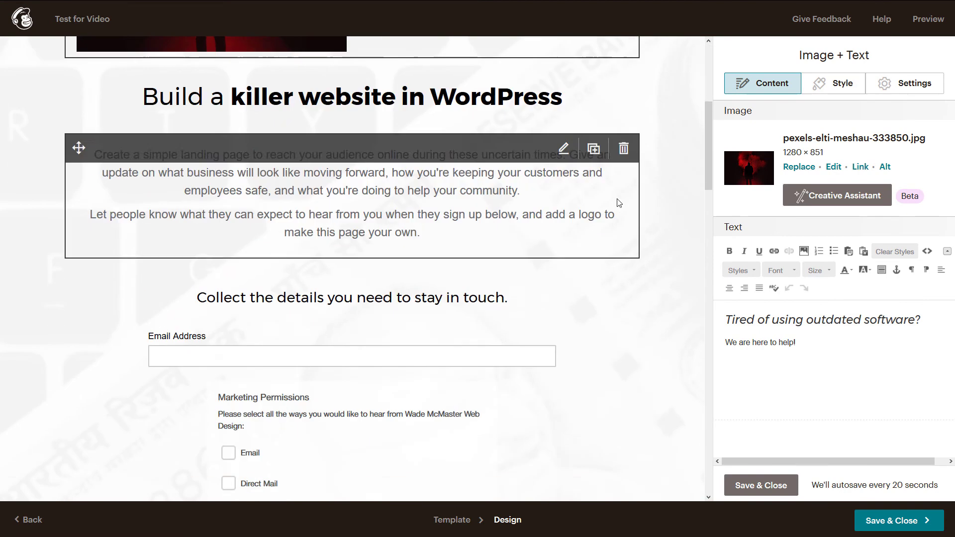
click(741, 486)
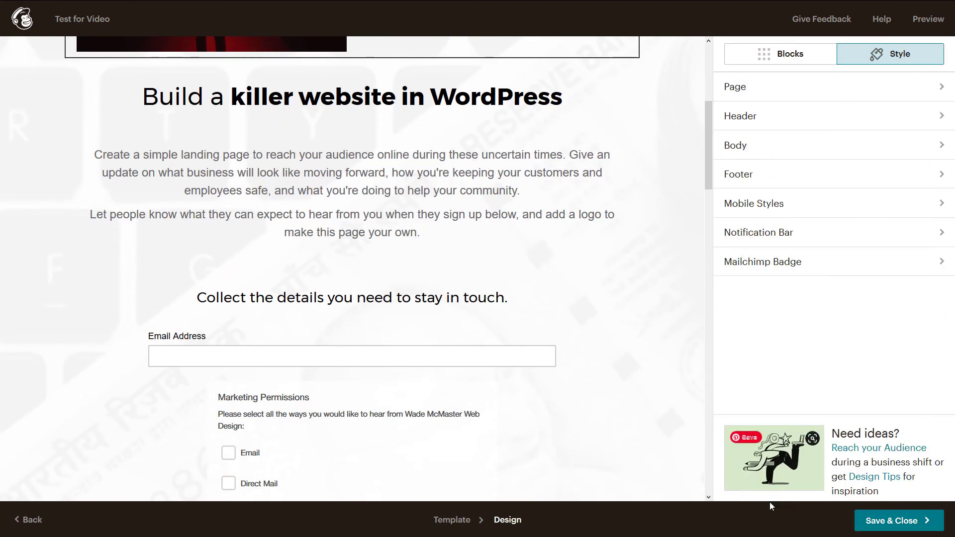
click(905, 523)
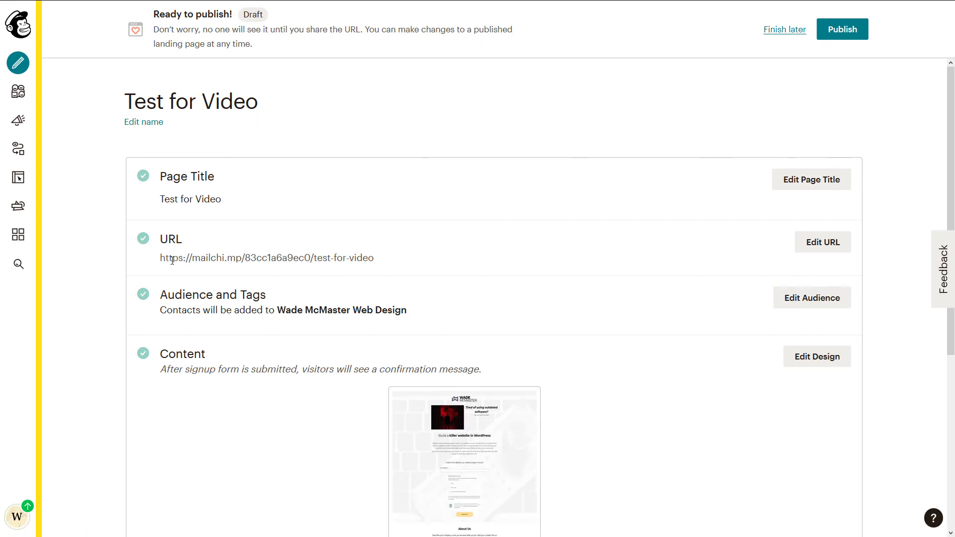
Step: Examine the landing page's URL options and the domain verification, connection and purchase options, and return to the publishing checklist
click(829, 246)
scroll(430, 212, down, 4)
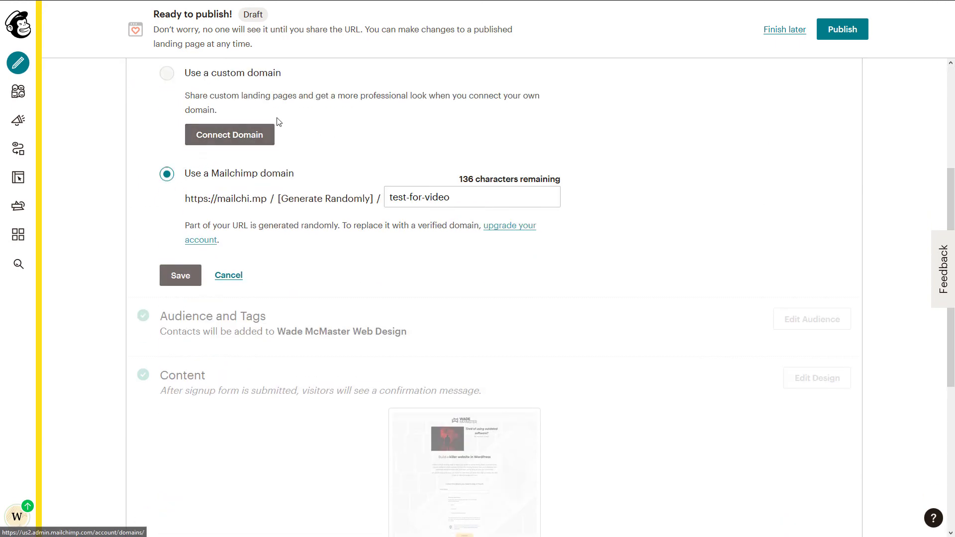
click(222, 134)
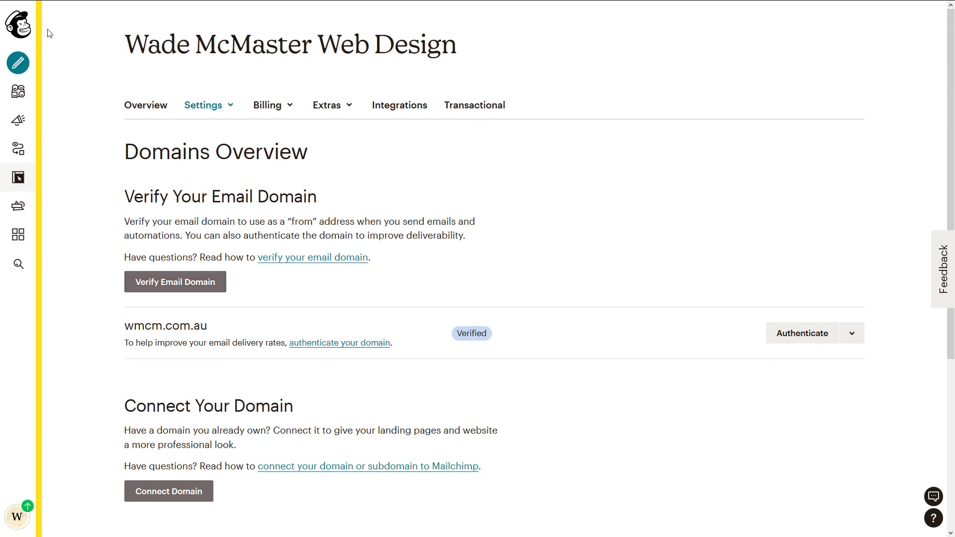
scroll(50, 33, down, 5)
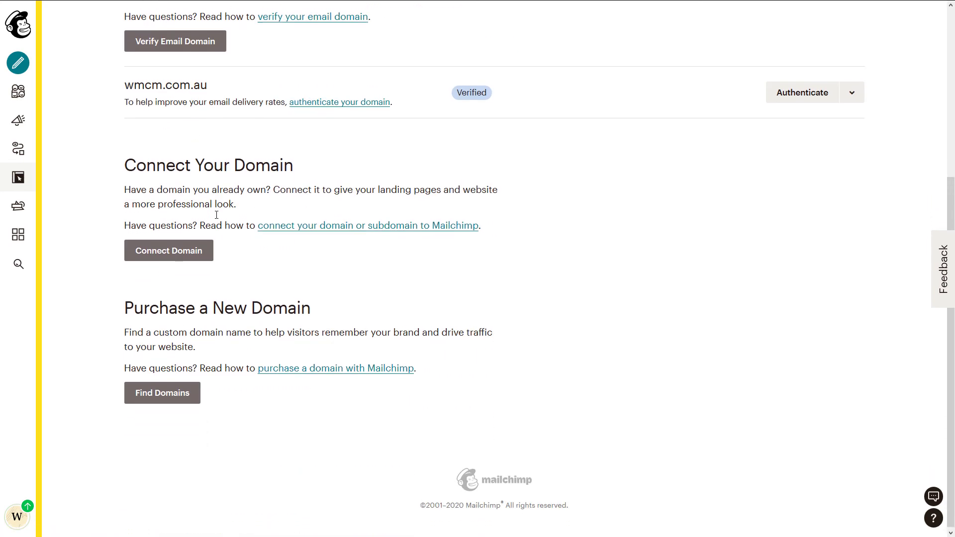
scroll(228, 240, up, 5)
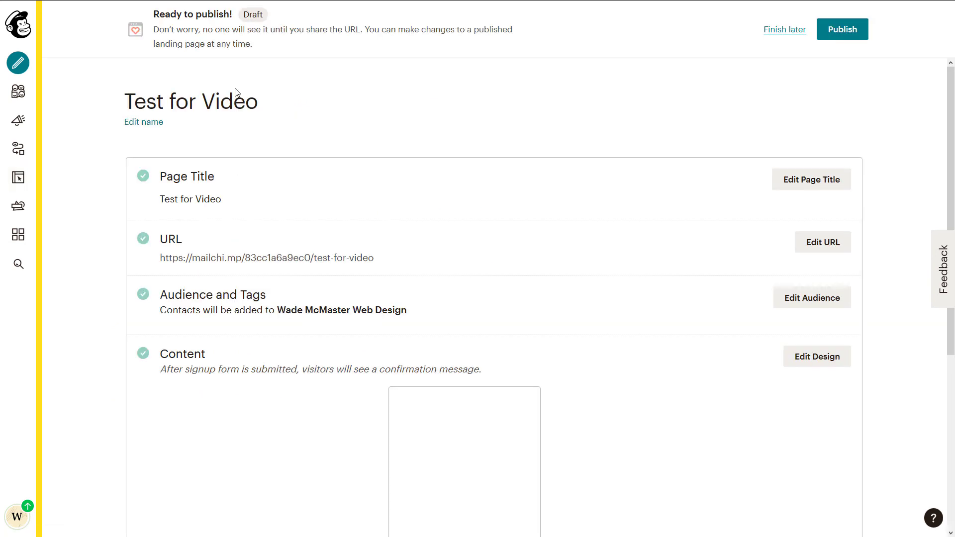
Step: Copy the landing page's full web address from the URL section of the checklist
scroll(305, 188, down, 3)
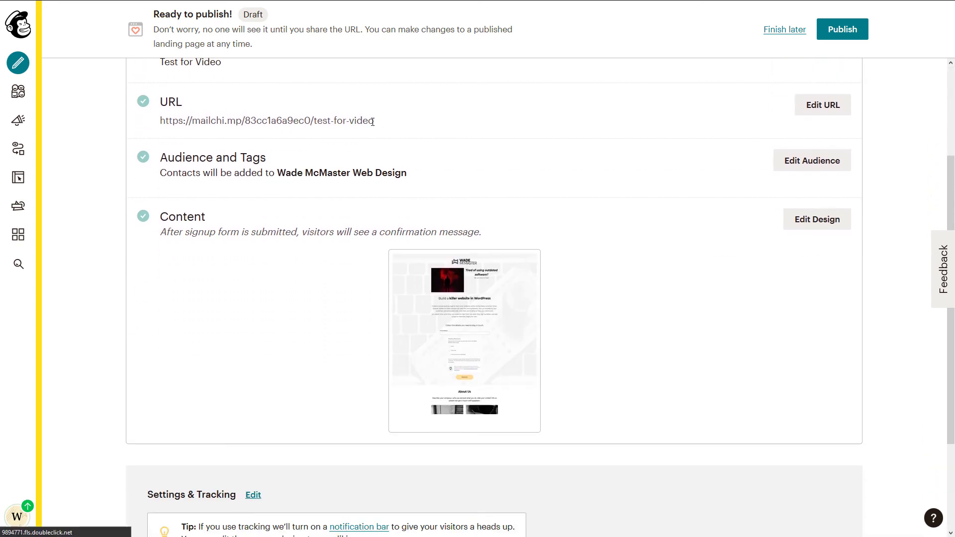
drag(308, 121, 160, 124)
right_click(182, 119)
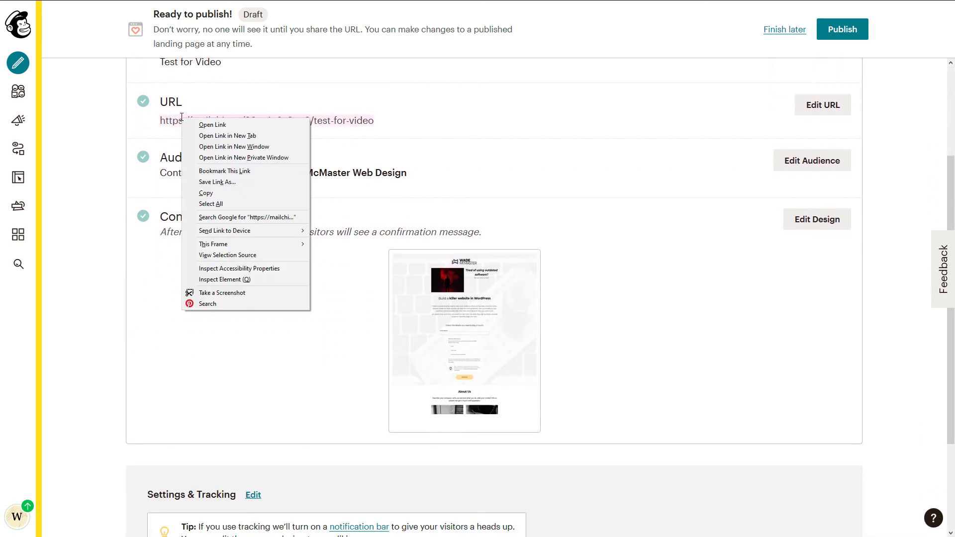
click(214, 193)
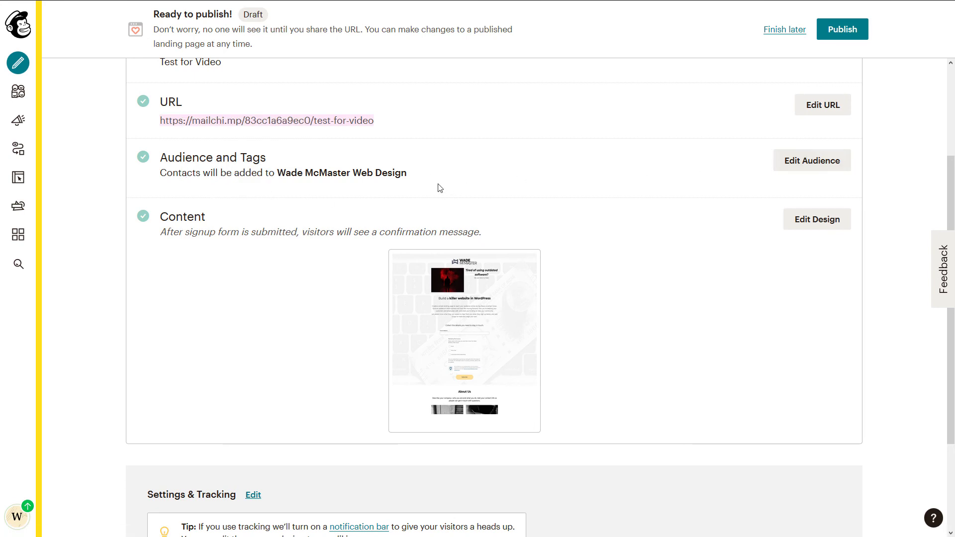
Step: Check the content and the settings and tracking summary, and publish the landing page
scroll(419, 345, down, 3)
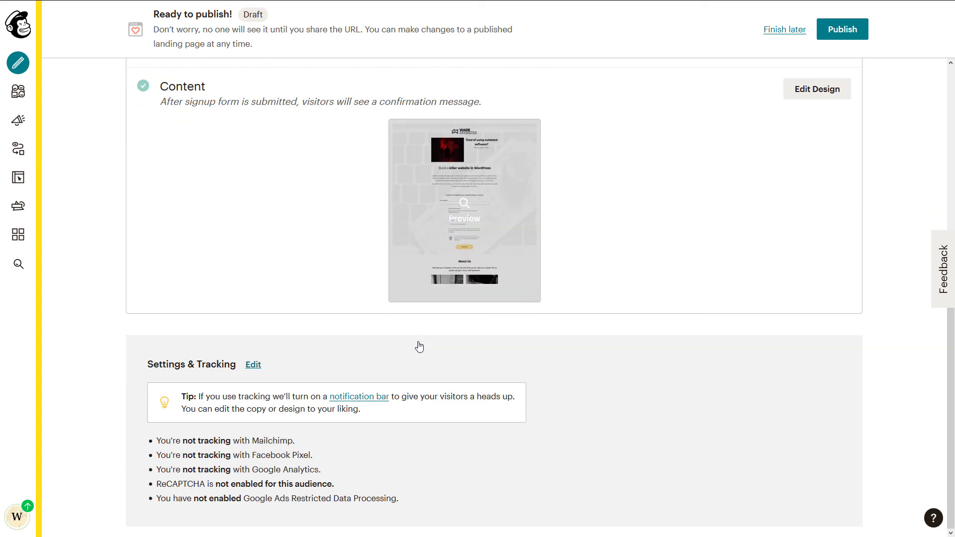
scroll(439, 376, up, 1)
scroll(440, 375, up, 4)
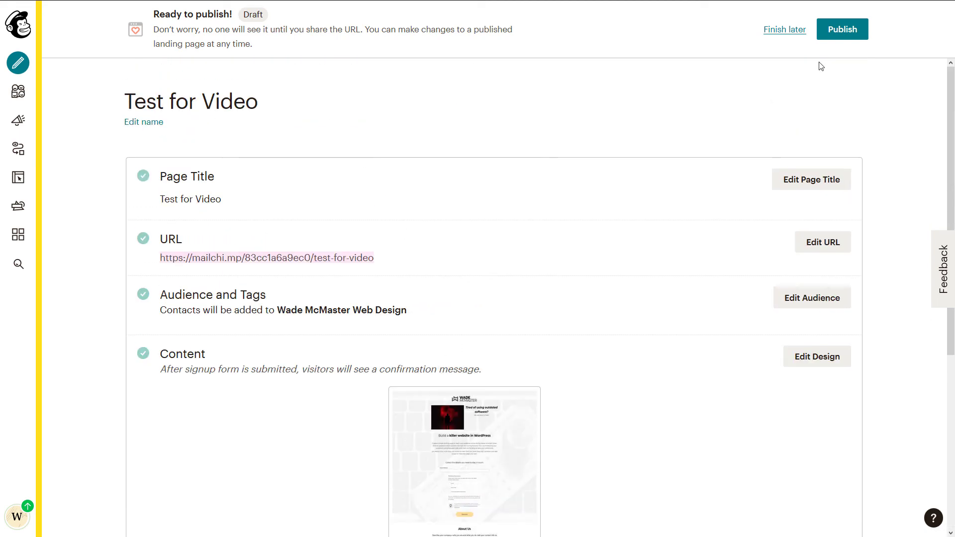
click(859, 38)
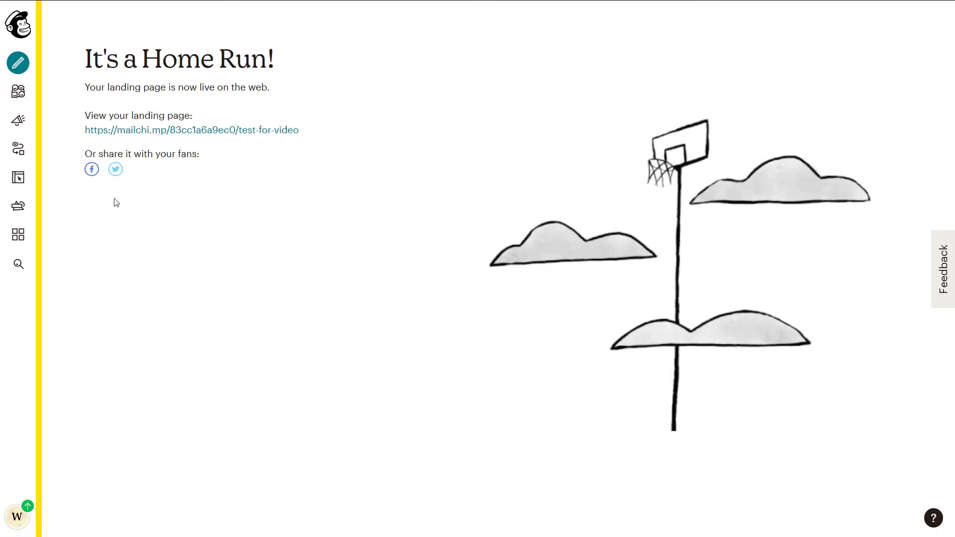
Step: Open the published landing page from its link and look through its content and signup form
click(147, 131)
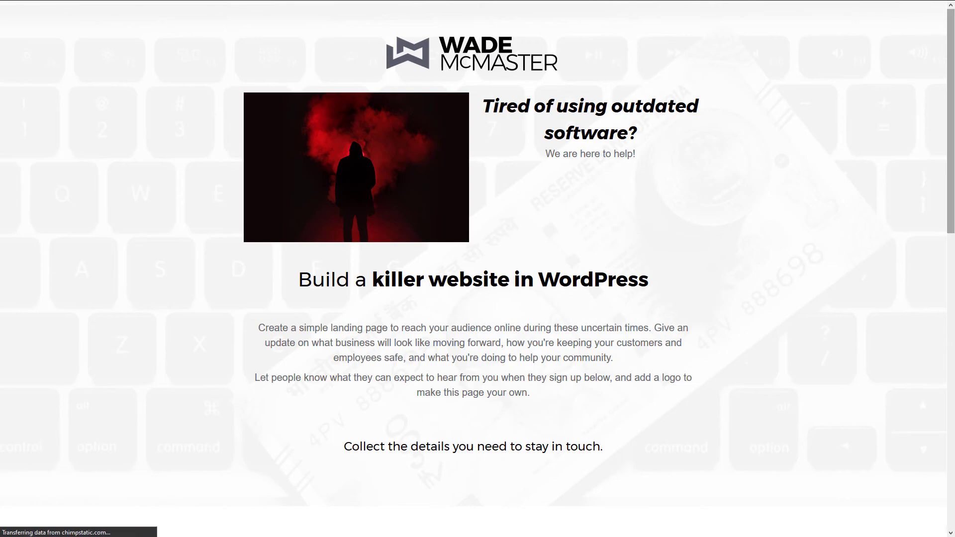
scroll(548, 239, down, 2)
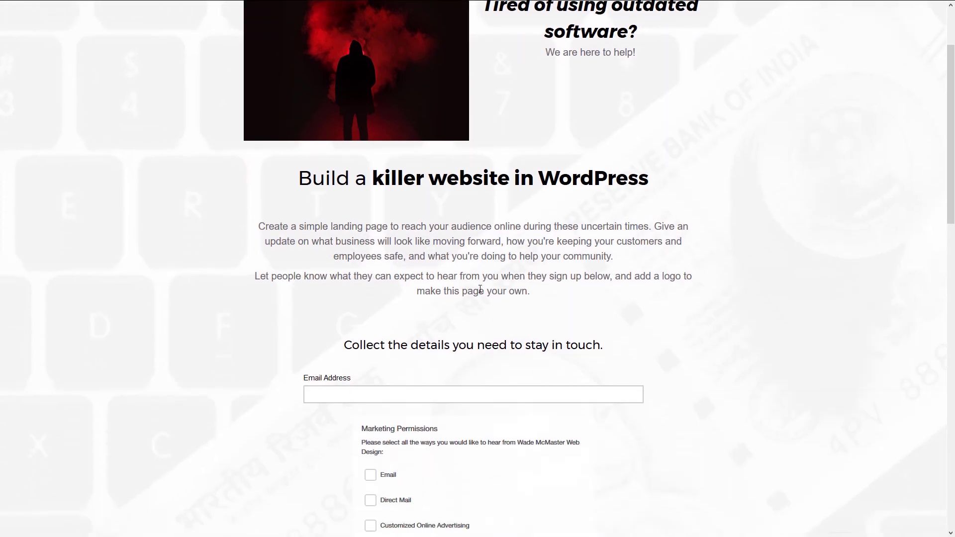
click(413, 394)
scroll(412, 403, down, 4)
scroll(573, 222, up, 6)
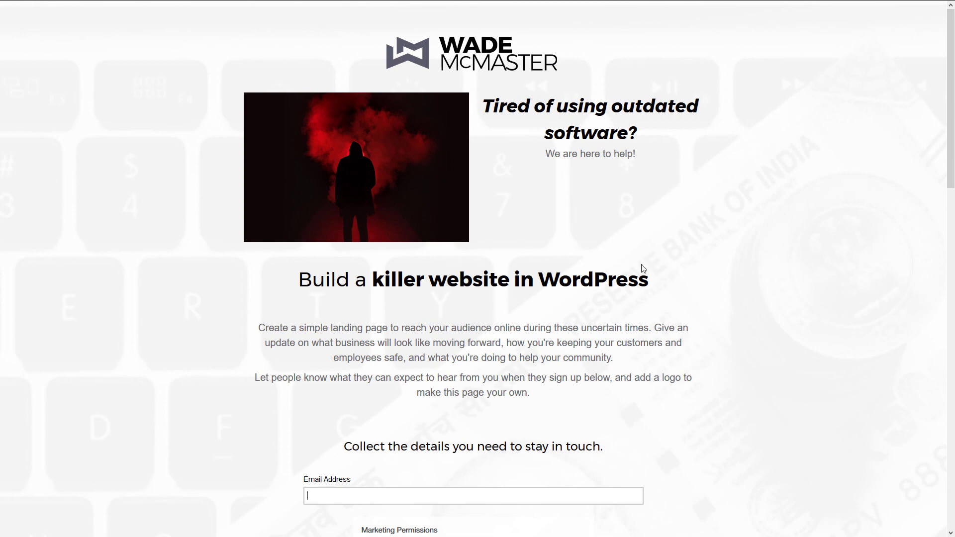
scroll(642, 187, down, 3)
scroll(633, 192, up, 3)
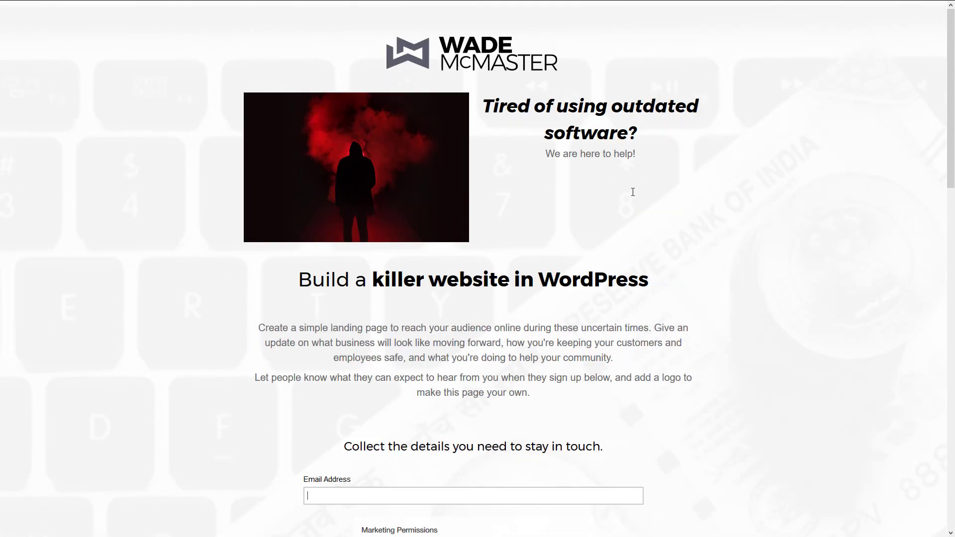